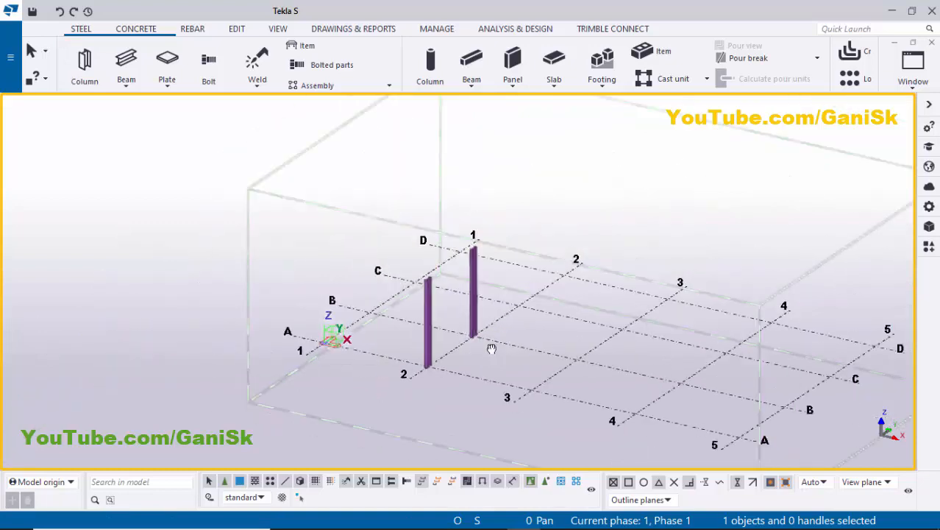
Create named views along all grid lines of the model using the standard plan and elevation view settings.
{"action": "scroll", "coordinate": [426, 353], "scroll_direction": "up", "scroll_amount": 4}
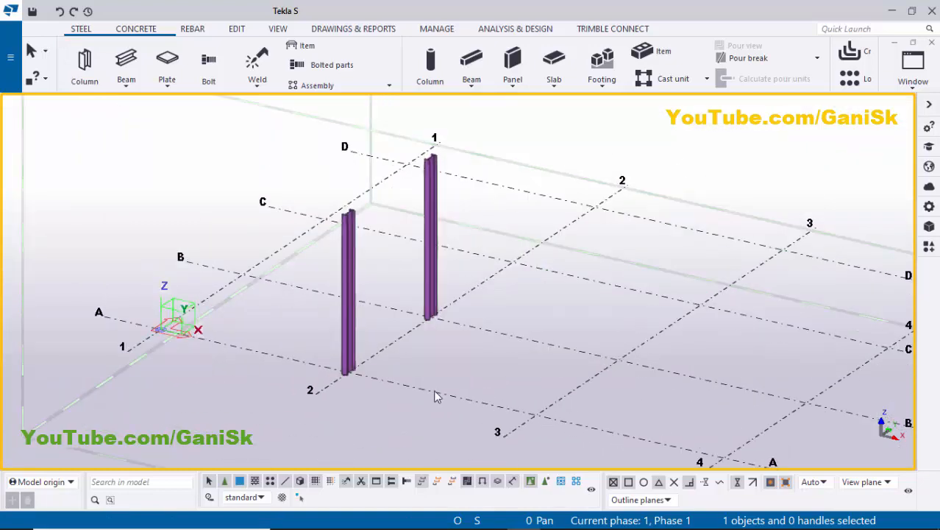
{"action": "right_click", "coordinate": [435, 394]}
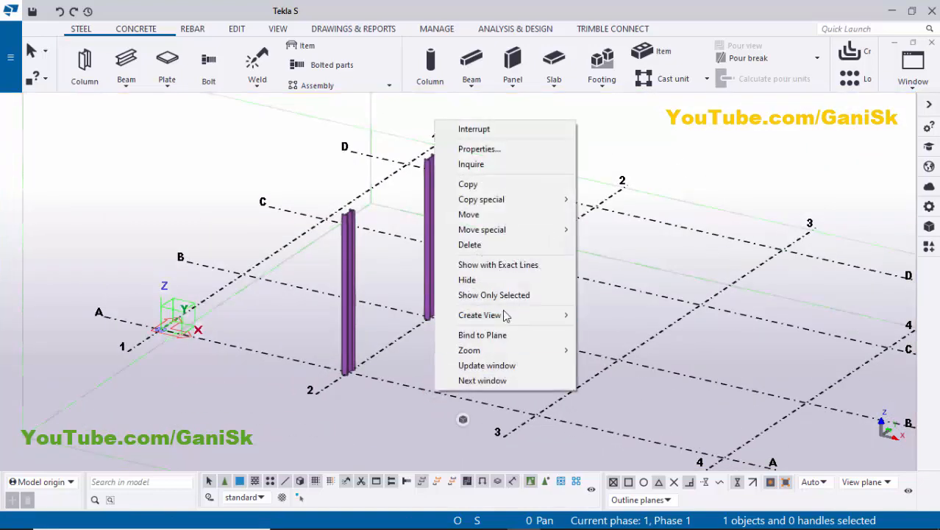
{"action": "left_click", "coordinate": [514, 317]}
{"action": "left_click", "coordinate": [627, 330]}
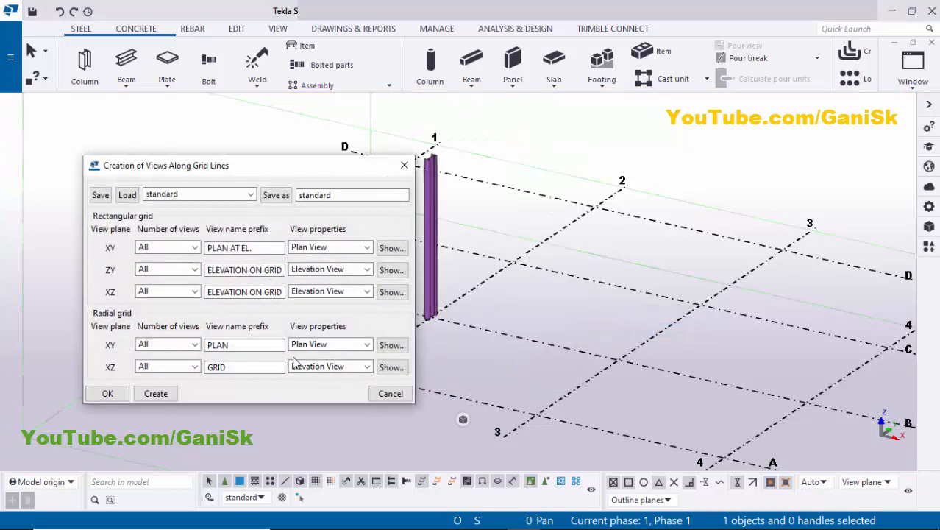
{"action": "left_click", "coordinate": [156, 394]}
{"action": "left_click", "coordinate": [107, 393]}
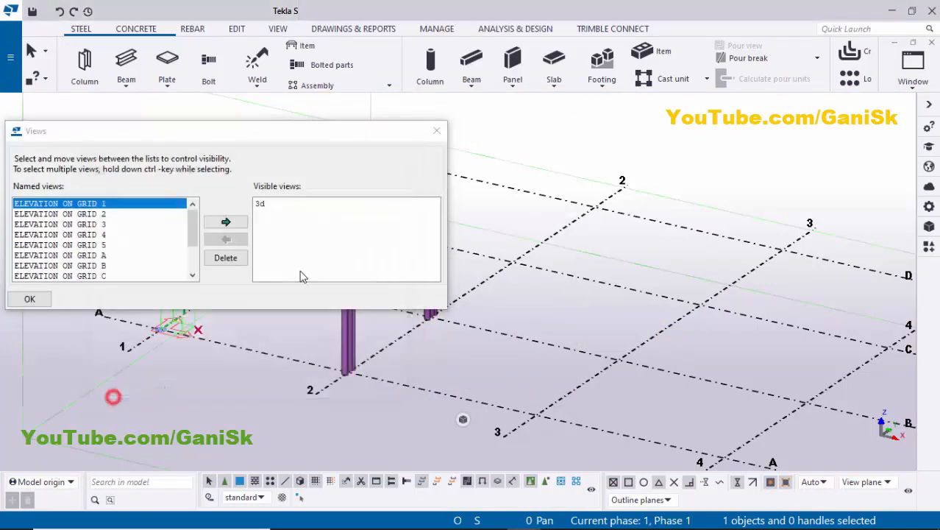
{"action": "left_click_drag", "start_coordinate": [250, 152], "coordinate": [367, 135]}
{"action": "left_click", "coordinate": [568, 124]}
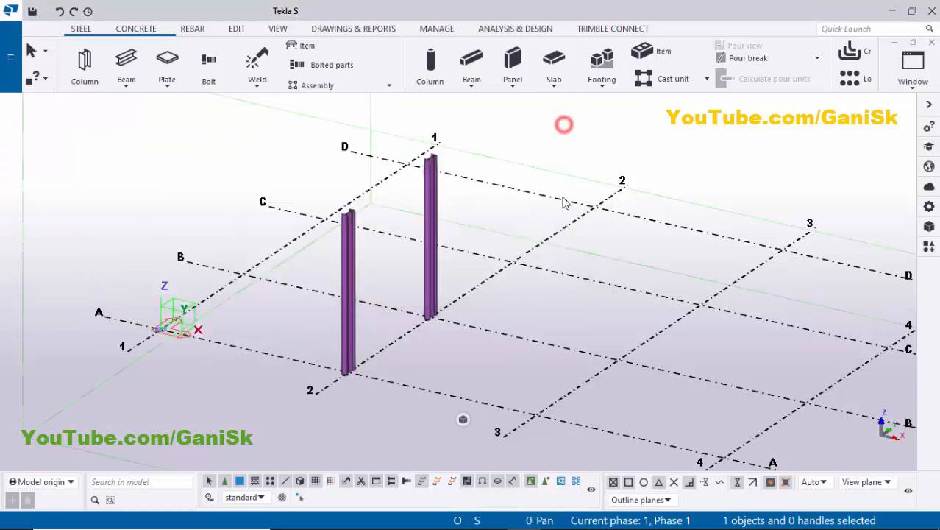
Make the named view ELEVATION ON GRID 2 visible and close the views list.
{"action": "middle_click_drag", "start_coordinate": [603, 185], "coordinate": [542, 188]}
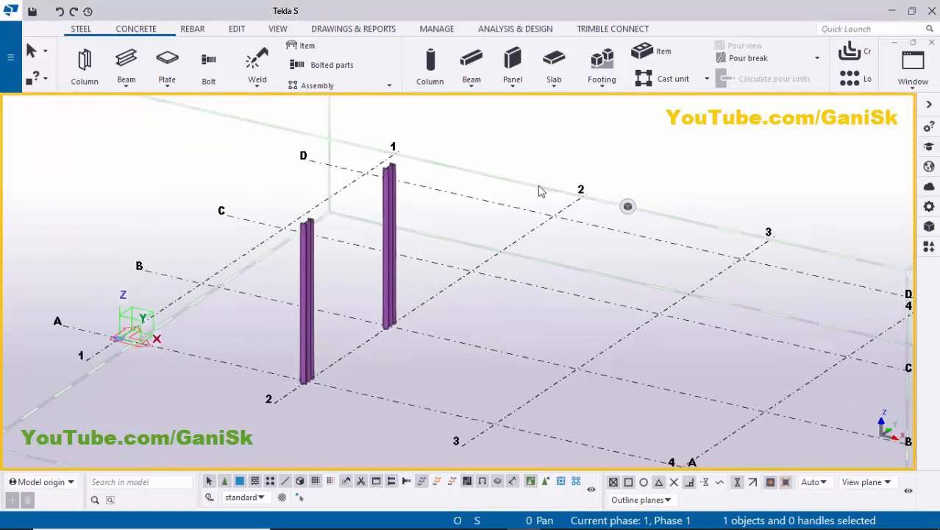
{"action": "key", "text": "ctrl+i"}
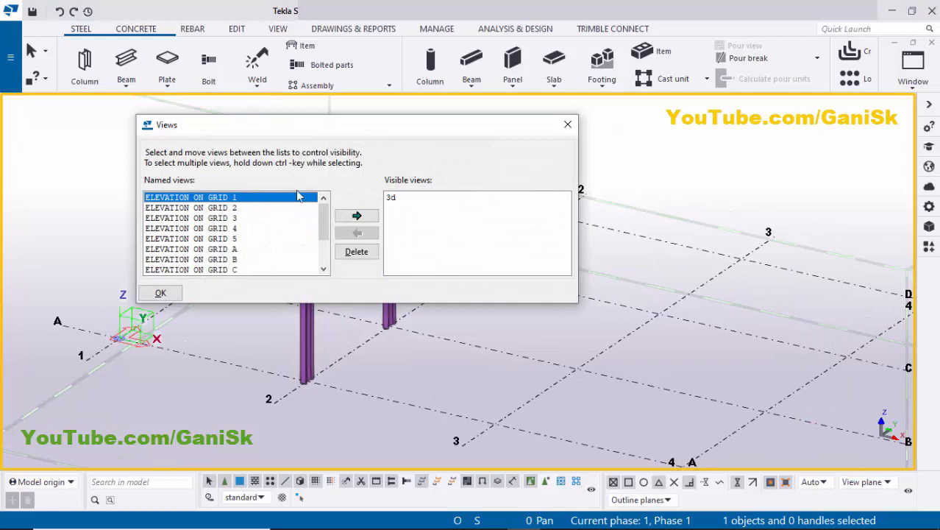
{"action": "scroll", "coordinate": [634, 217], "scroll_direction": "down", "scroll_amount": 3}
{"action": "middle_click_drag", "start_coordinate": [635, 219], "coordinate": [805, 270]}
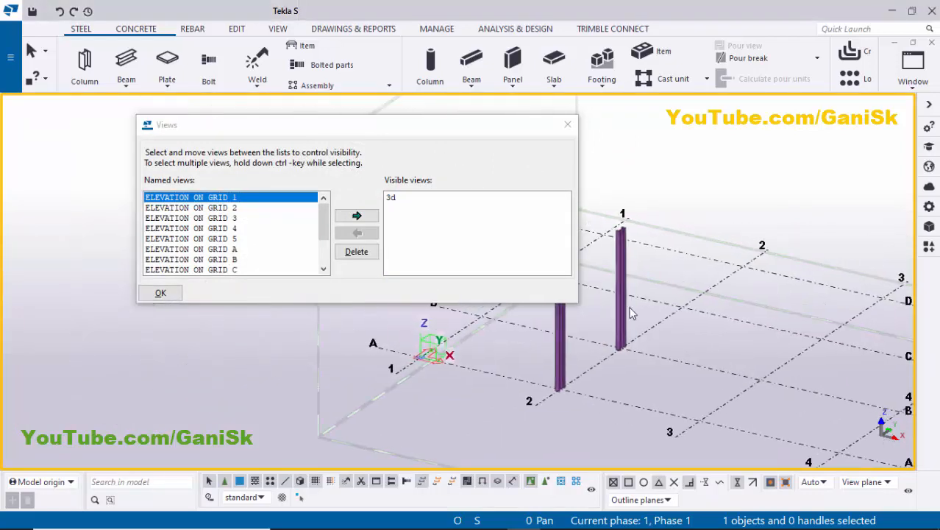
{"action": "left_click", "coordinate": [214, 210]}
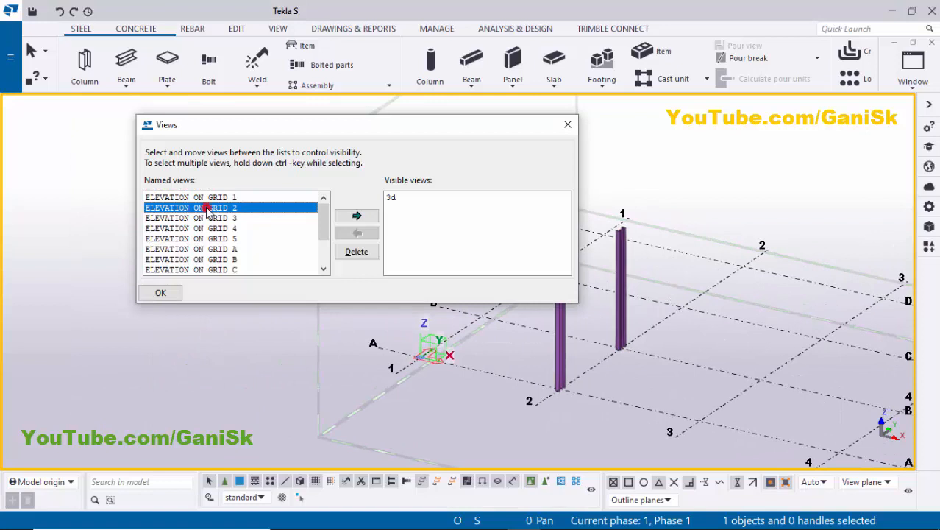
{"action": "left_click", "coordinate": [356, 217]}
{"action": "left_click", "coordinate": [567, 124]}
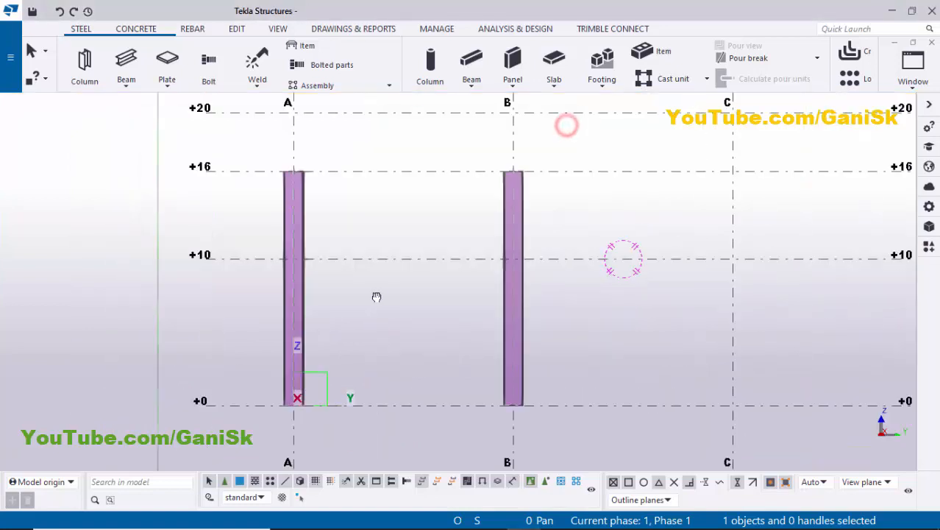
Place points at the column bases where grids A and B intersect the +0 level.
{"action": "middle_click_drag", "start_coordinate": [377, 297], "coordinate": [372, 254]}
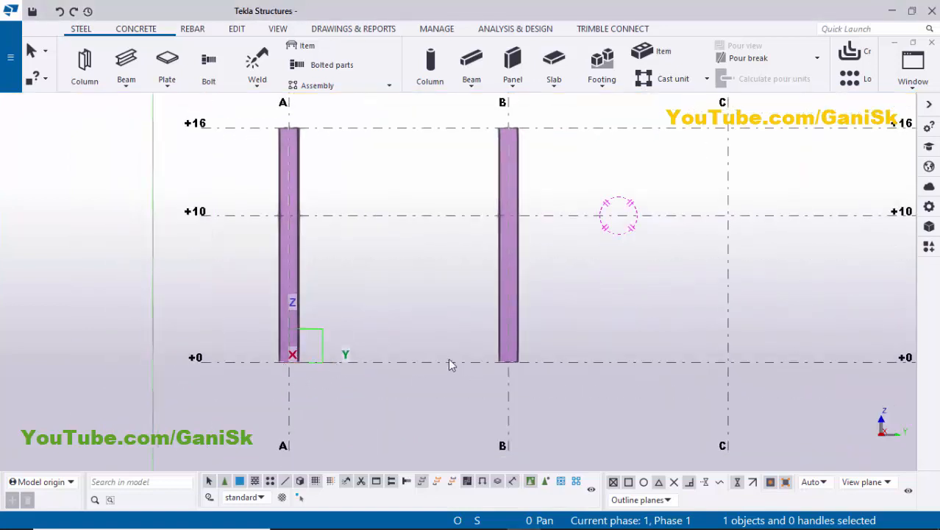
{"action": "middle_click_drag", "start_coordinate": [378, 303], "coordinate": [377, 331]}
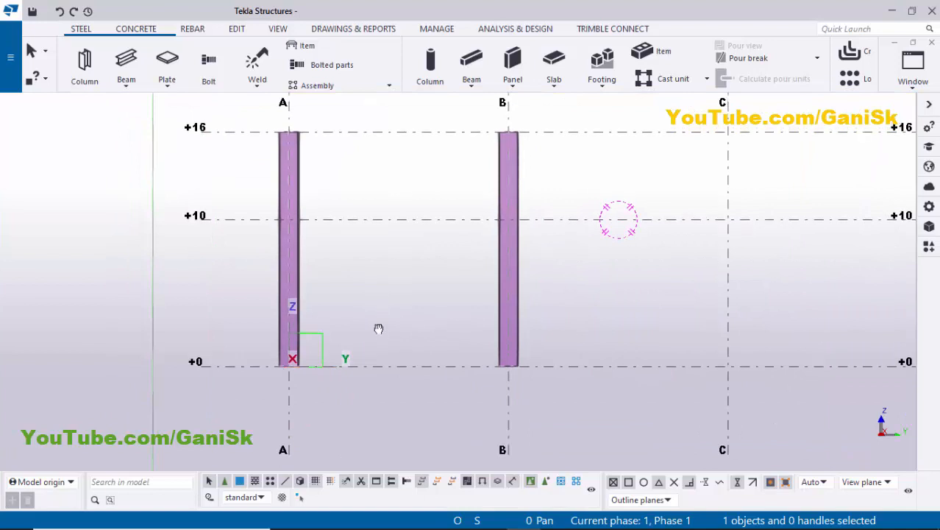
{"action": "left_click", "coordinate": [240, 29]}
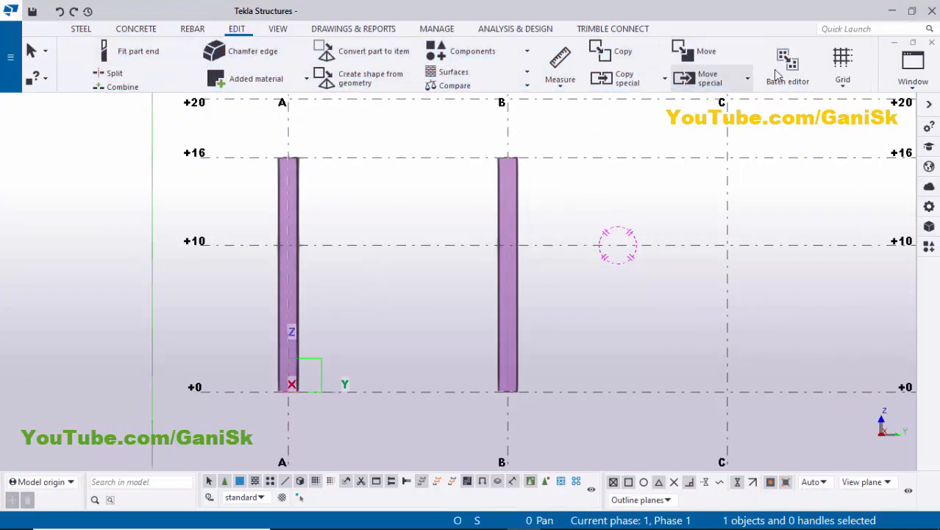
{"action": "left_click", "coordinate": [719, 74]}
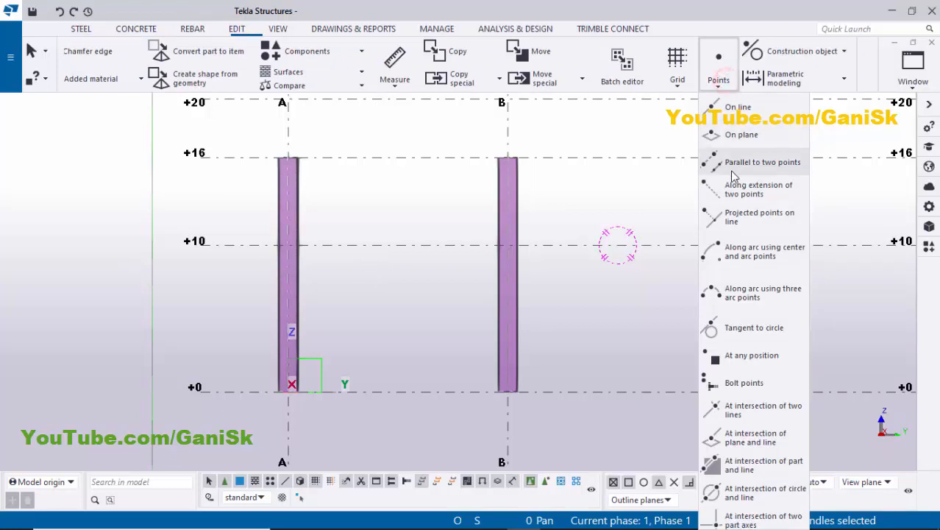
{"action": "left_click", "coordinate": [762, 355]}
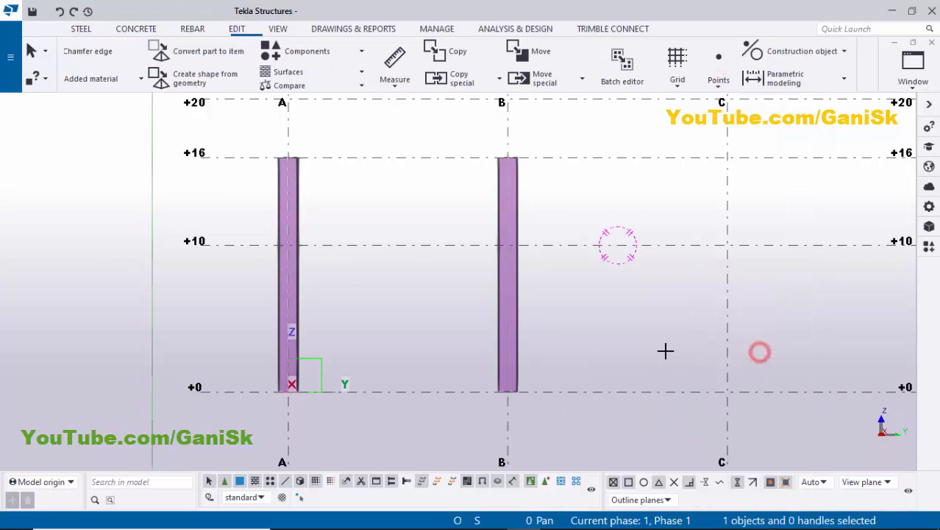
{"action": "middle_click_drag", "start_coordinate": [292, 385], "coordinate": [342, 336]}
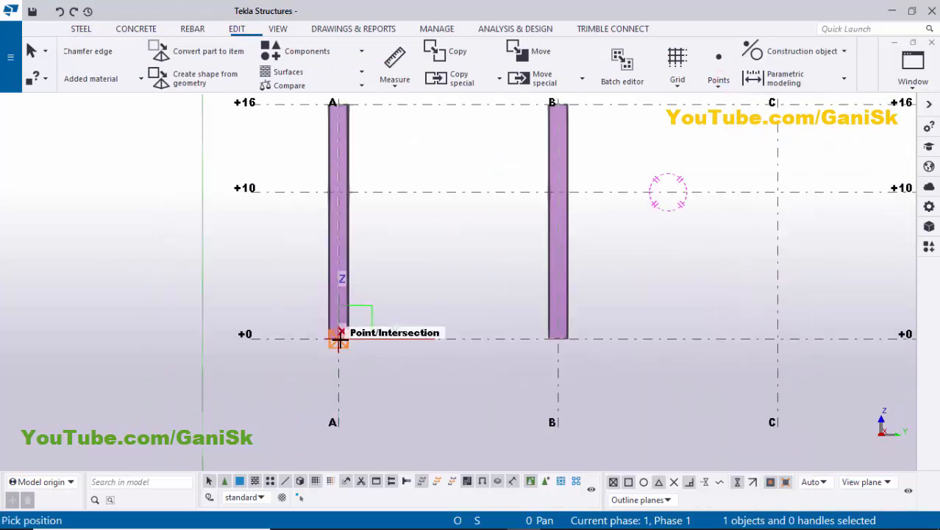
{"action": "left_click", "coordinate": [346, 351]}
{"action": "scroll", "coordinate": [483, 359], "scroll_direction": "up", "scroll_amount": 2}
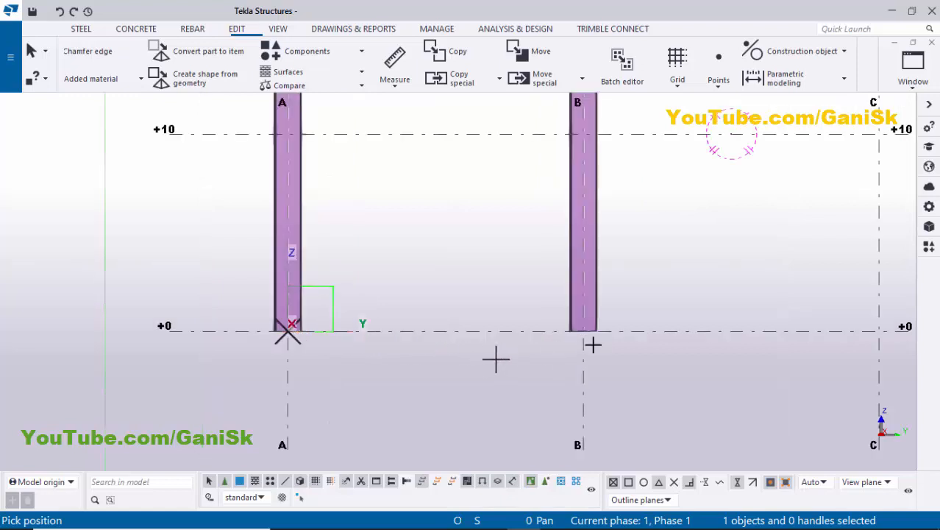
{"action": "left_click", "coordinate": [593, 332]}
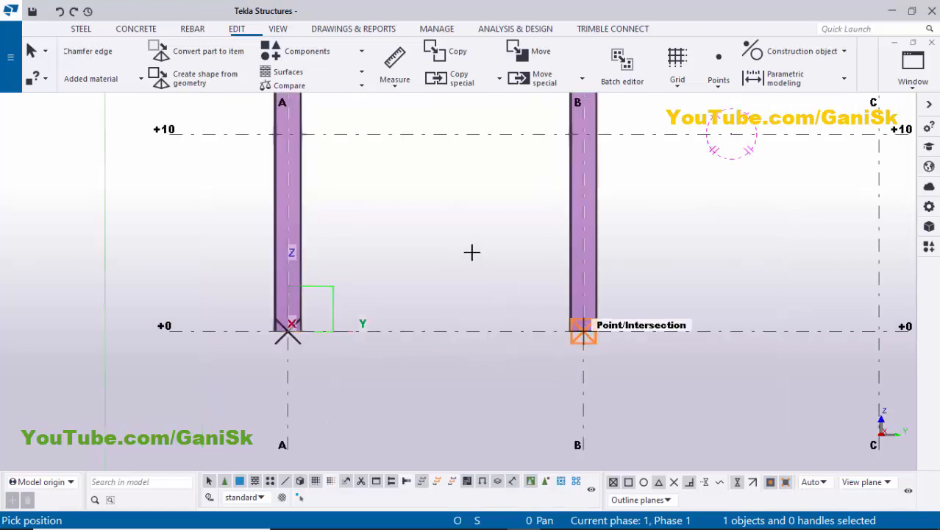
Add points at the column tops where grids A and B intersect the +16 level, and end the point command.
{"action": "scroll", "coordinate": [472, 253], "scroll_direction": "down", "scroll_amount": 3}
{"action": "scroll", "coordinate": [418, 162], "scroll_direction": "up", "scroll_amount": 3}
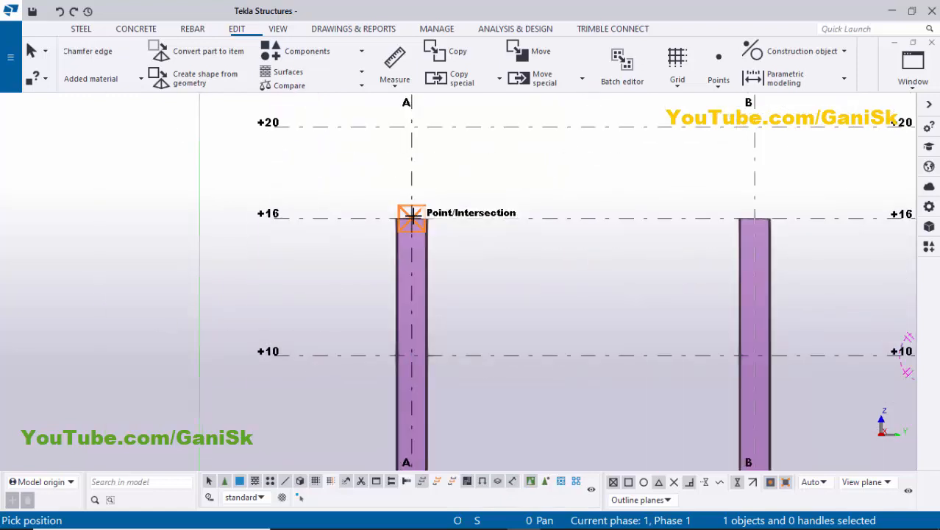
{"action": "left_click", "coordinate": [445, 235]}
{"action": "middle_click_drag", "start_coordinate": [623, 264], "coordinate": [489, 295]}
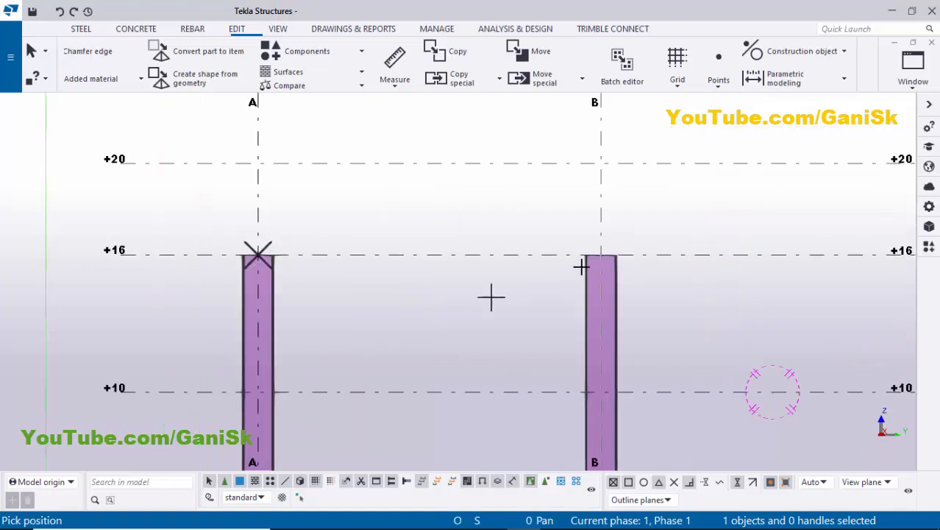
{"action": "left_click", "coordinate": [603, 264]}
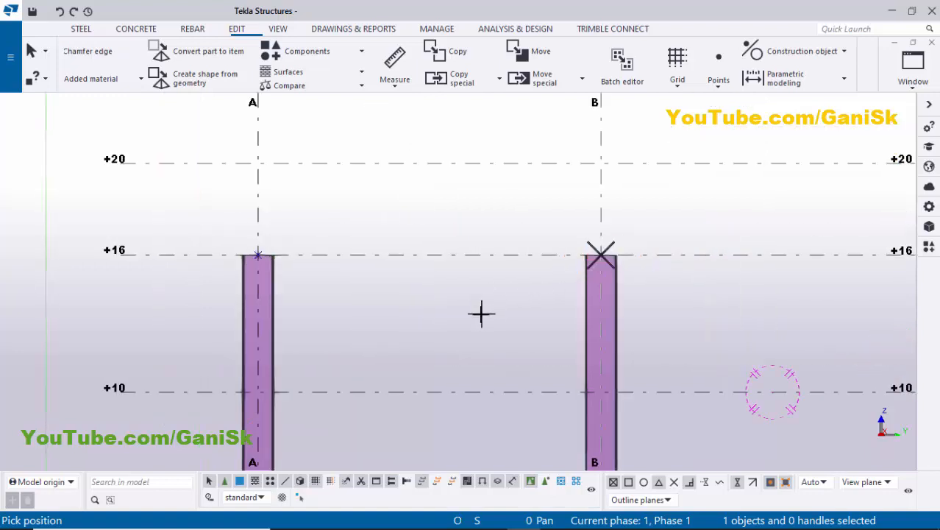
{"action": "middle_click_drag", "start_coordinate": [480, 315], "coordinate": [503, 234]}
{"action": "key", "text": "Escape"}
Move the two column base points up linearly with dZ 1'-0" and dX and dY at 0".
{"action": "scroll", "coordinate": [462, 316], "scroll_direction": "down", "scroll_amount": 2}
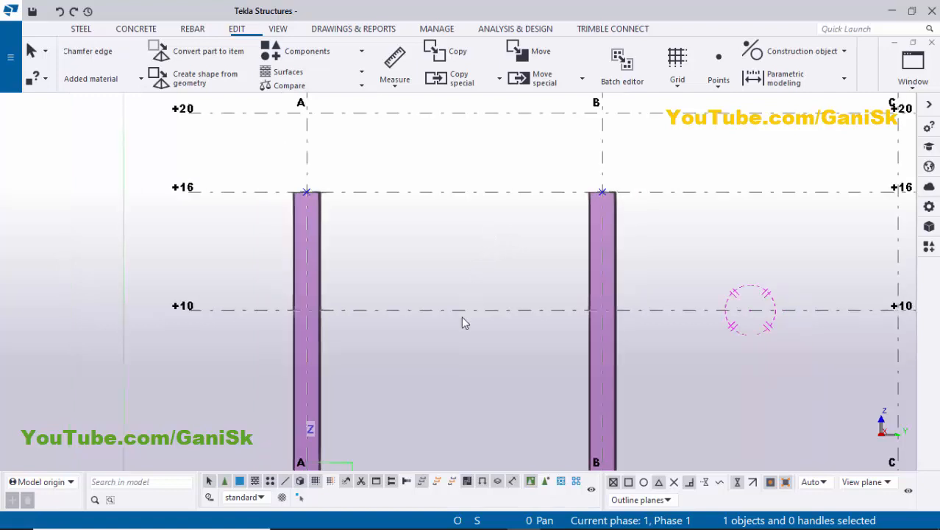
{"action": "middle_click_drag", "start_coordinate": [462, 316], "coordinate": [457, 188]}
{"action": "scroll", "coordinate": [329, 342], "scroll_direction": "up", "scroll_amount": 3}
{"action": "scroll", "coordinate": [264, 336], "scroll_direction": "down", "scroll_amount": 1}
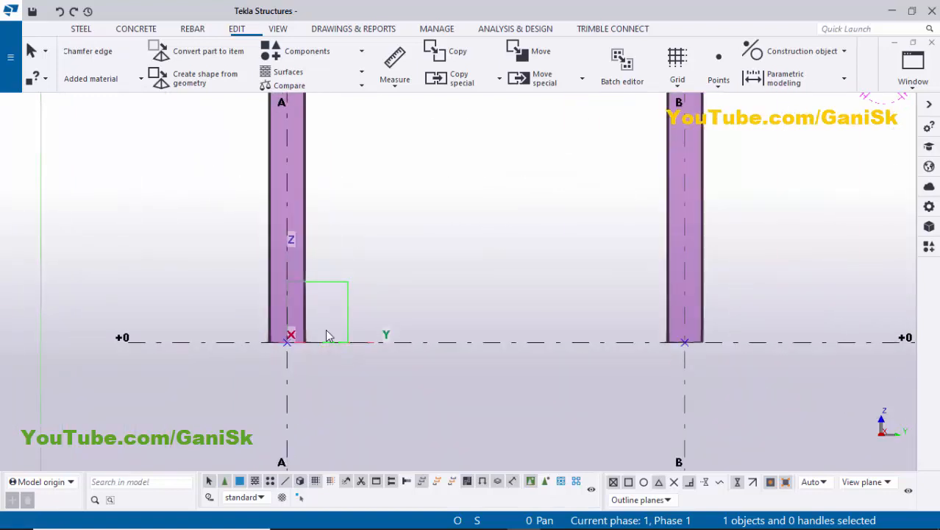
{"action": "left_click_drag", "start_coordinate": [241, 294], "coordinate": [766, 385]}
{"action": "right_click", "coordinate": [520, 254]}
{"action": "left_click", "coordinate": [567, 296]}
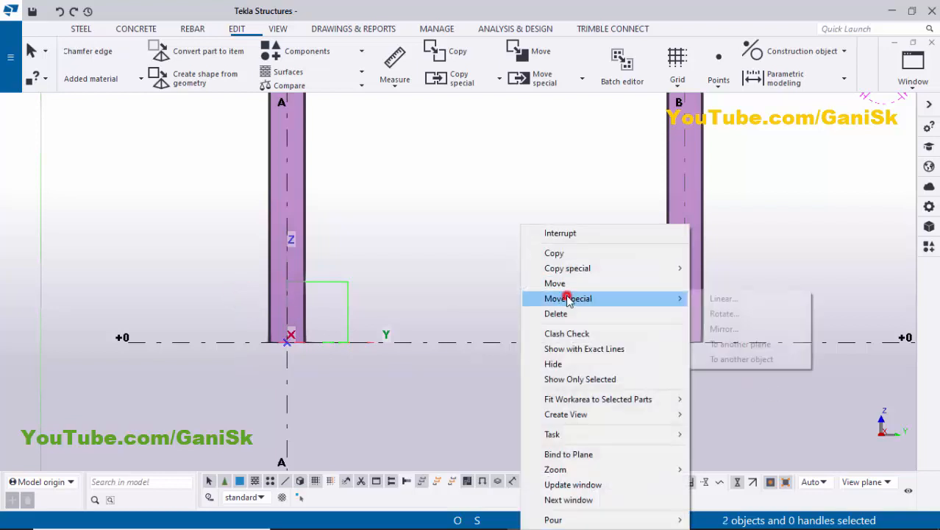
{"action": "left_click", "coordinate": [723, 299]}
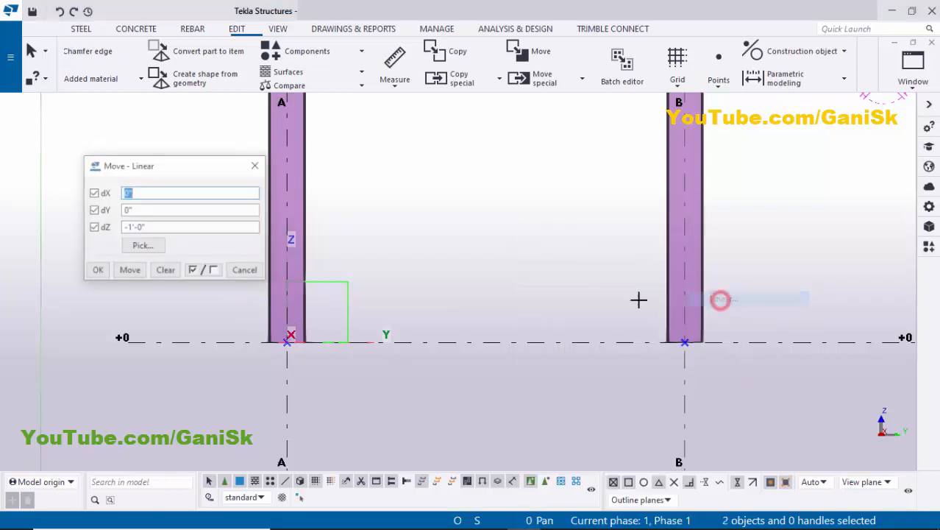
{"action": "left_click", "coordinate": [168, 271]}
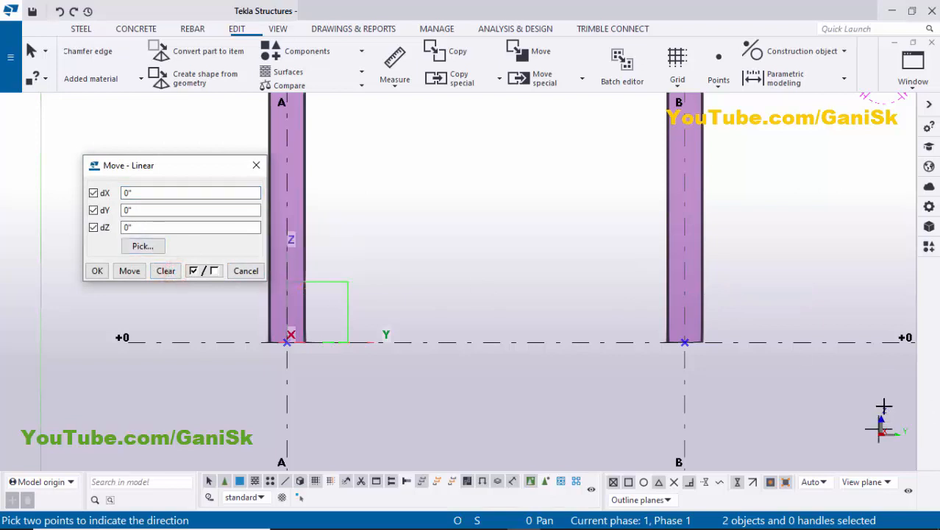
{"action": "left_click", "coordinate": [150, 228]}
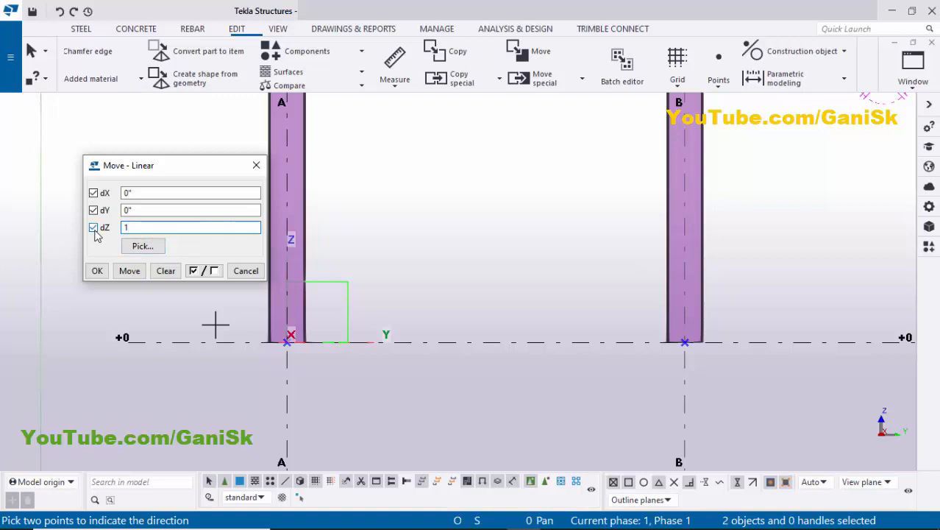
{"action": "left_click", "coordinate": [129, 271]}
{"action": "left_click", "coordinate": [98, 271]}
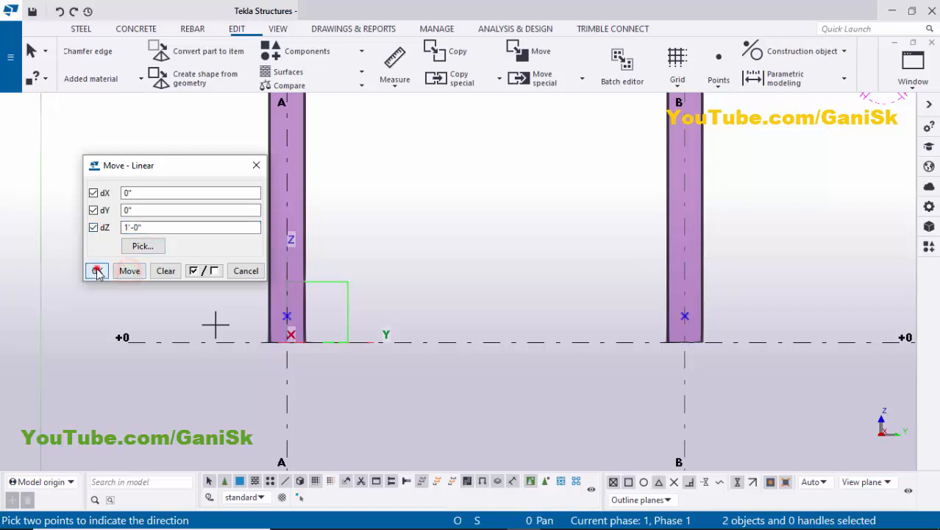
Move the two column top points down linearly with dZ -1' and dX and dY at 0".
{"action": "scroll", "coordinate": [287, 313], "scroll_direction": "up", "scroll_amount": 3}
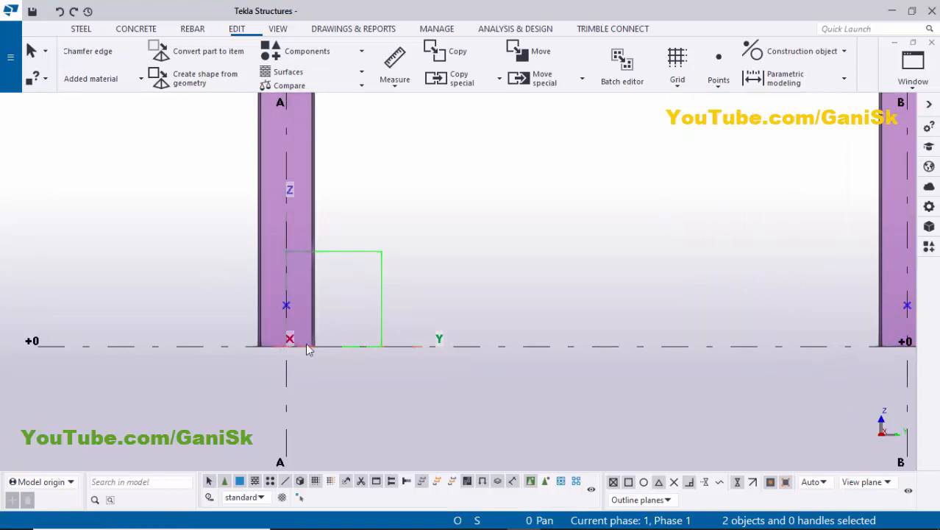
{"action": "scroll", "coordinate": [305, 343], "scroll_direction": "down", "scroll_amount": 5}
{"action": "middle_click_drag", "start_coordinate": [382, 259], "coordinate": [351, 323]}
{"action": "scroll", "coordinate": [286, 188], "scroll_direction": "up", "scroll_amount": 2}
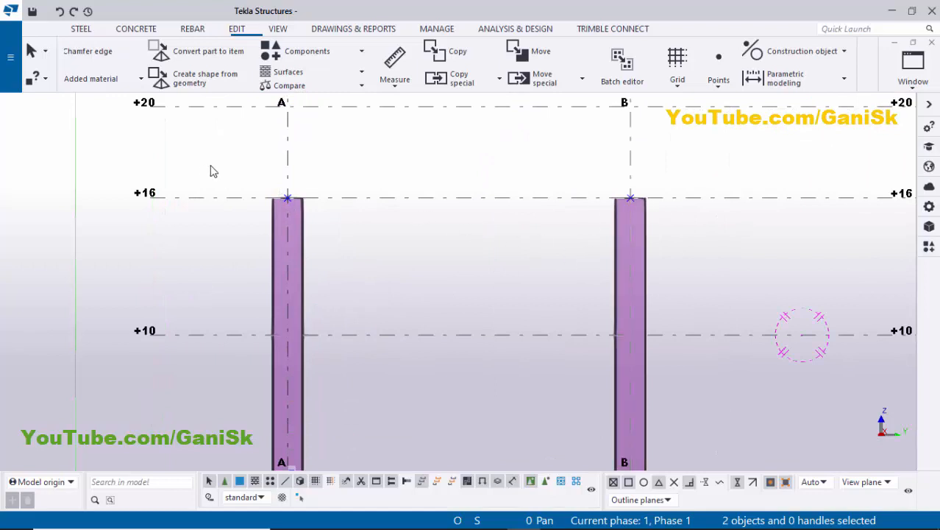
{"action": "left_click_drag", "start_coordinate": [483, 217], "coordinate": [667, 241]}
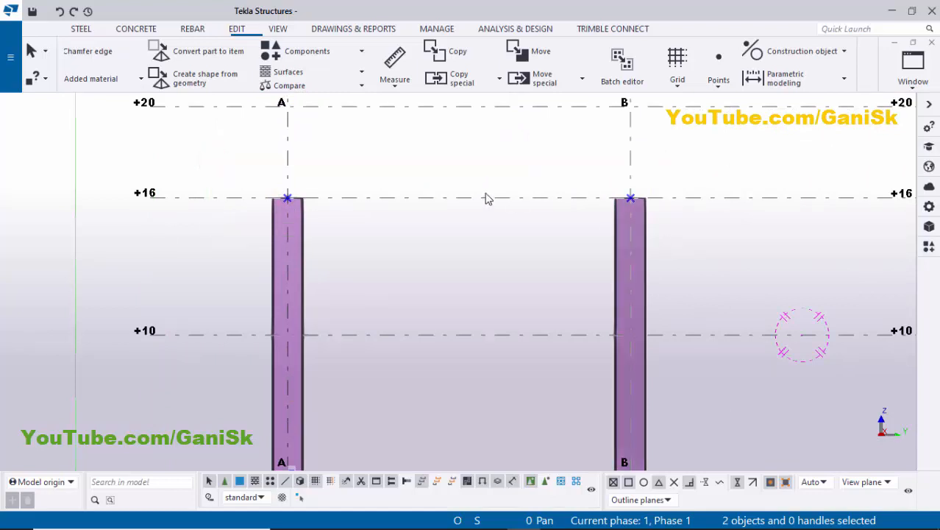
{"action": "right_click", "coordinate": [442, 164]}
{"action": "mouse_move", "coordinate": [482, 233]}
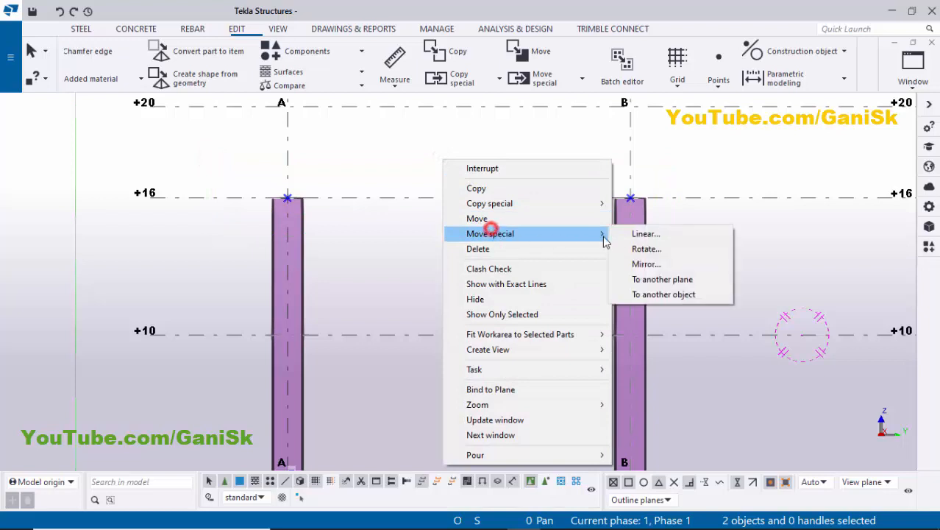
{"action": "left_click", "coordinate": [630, 235]}
{"action": "left_click", "coordinate": [165, 270]}
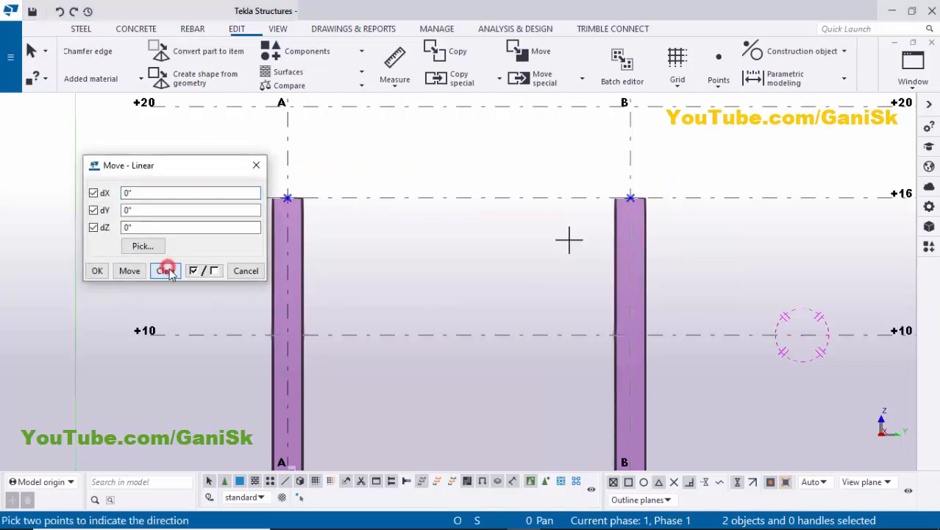
{"action": "double_click", "coordinate": [153, 227]}
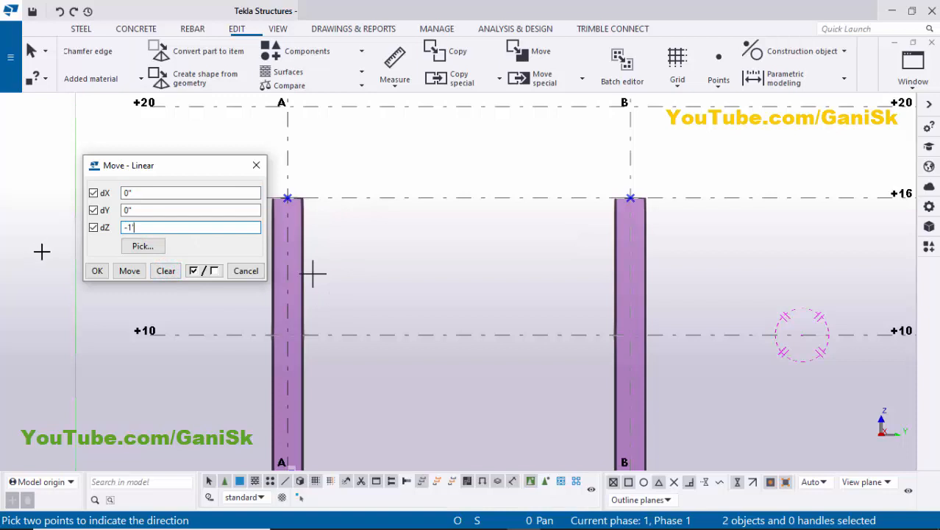
{"action": "type", "text": "-1'"}
{"action": "left_click", "coordinate": [123, 271]}
{"action": "left_click", "coordinate": [106, 272]}
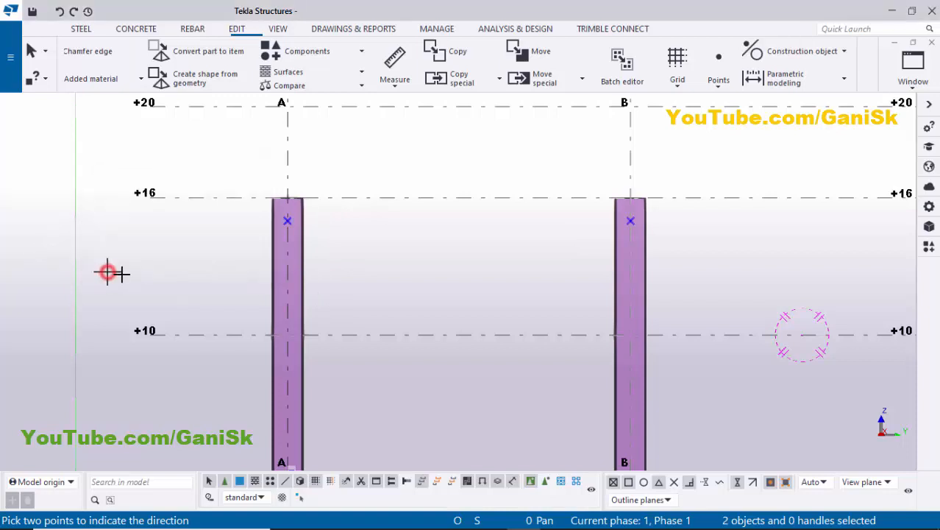
End the move command and redraw the grid 2 elevation view.
{"action": "key", "text": "Escape"}
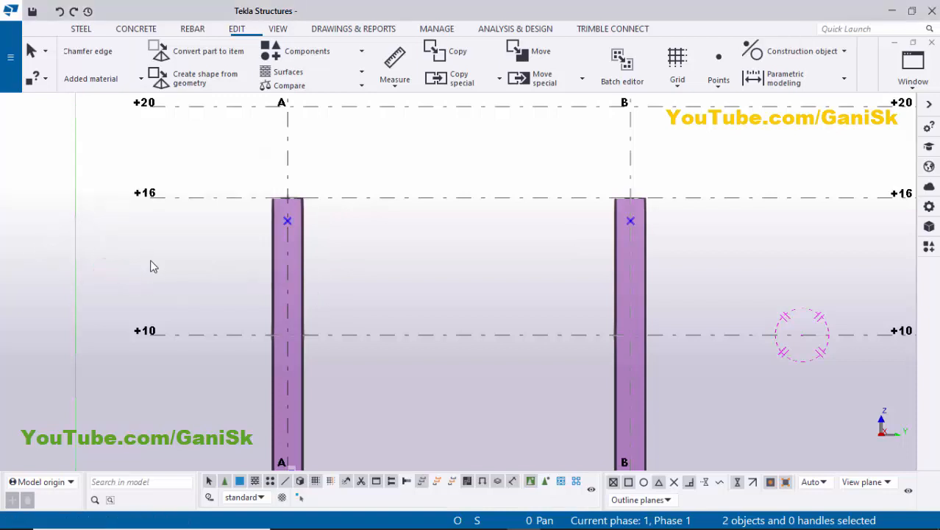
{"action": "right_click", "coordinate": [178, 234]}
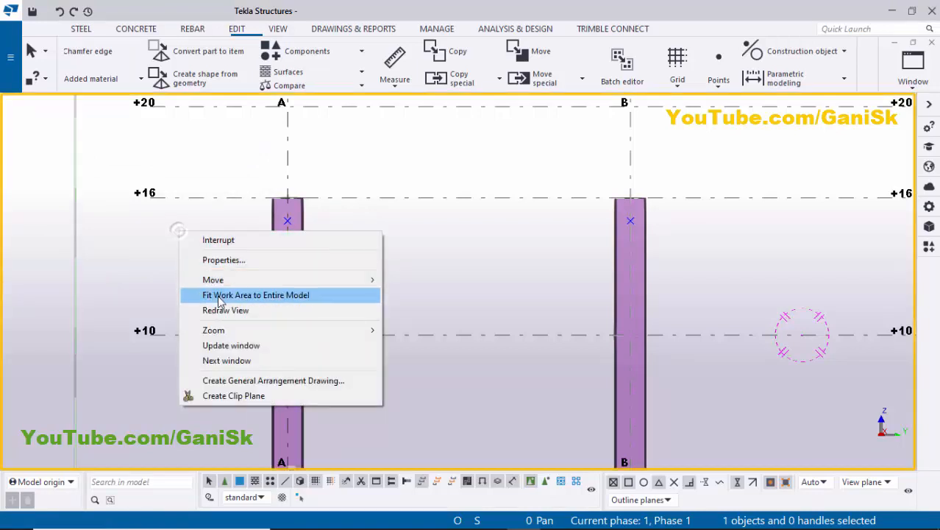
{"action": "left_click", "coordinate": [221, 310]}
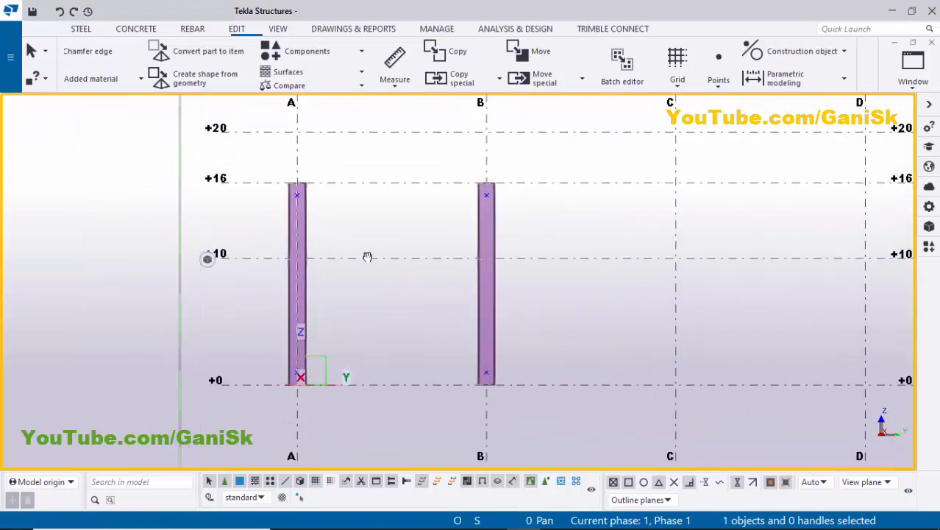
{"action": "scroll", "coordinate": [360, 276], "scroll_direction": "up", "scroll_amount": 1}
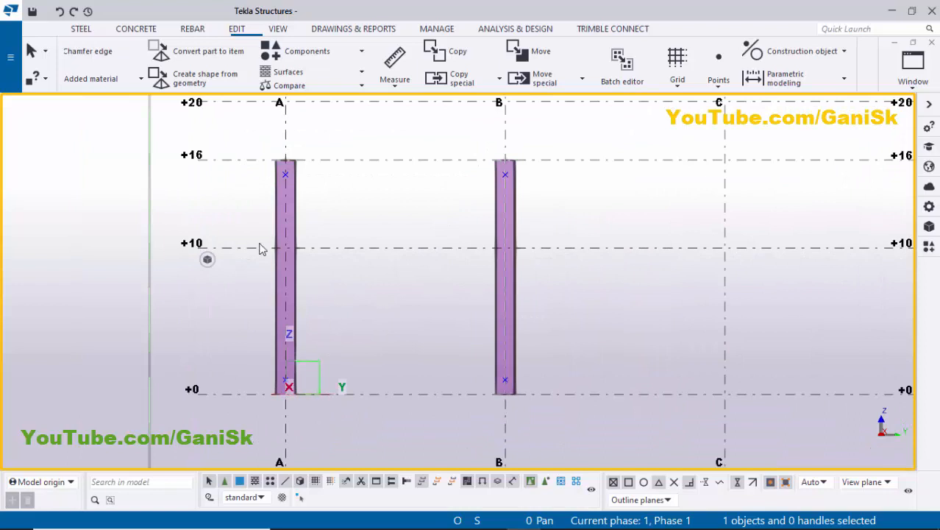
Model a steel beam from the upper point on column A to the lower point on column B, and end the beam command.
{"action": "left_click", "coordinate": [83, 29]}
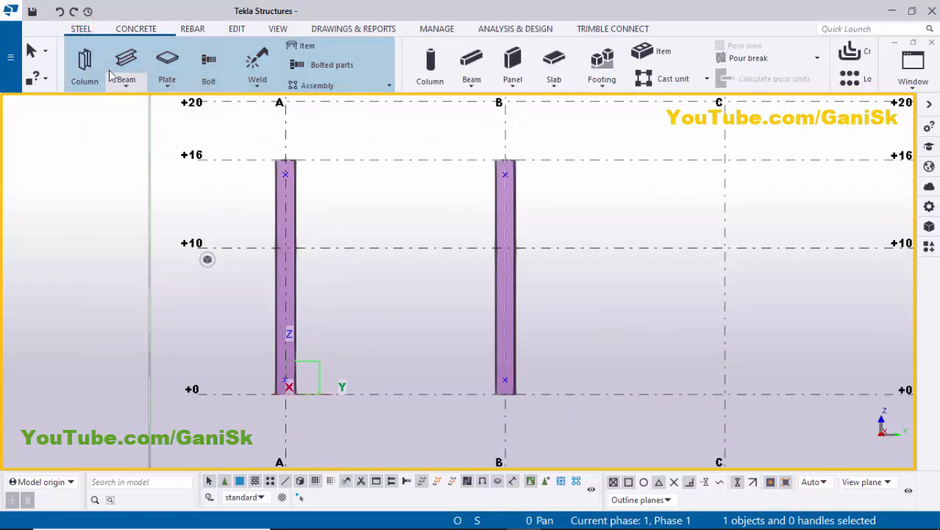
{"action": "left_click", "coordinate": [125, 62]}
{"action": "scroll", "coordinate": [298, 174], "scroll_direction": "up", "scroll_amount": 3}
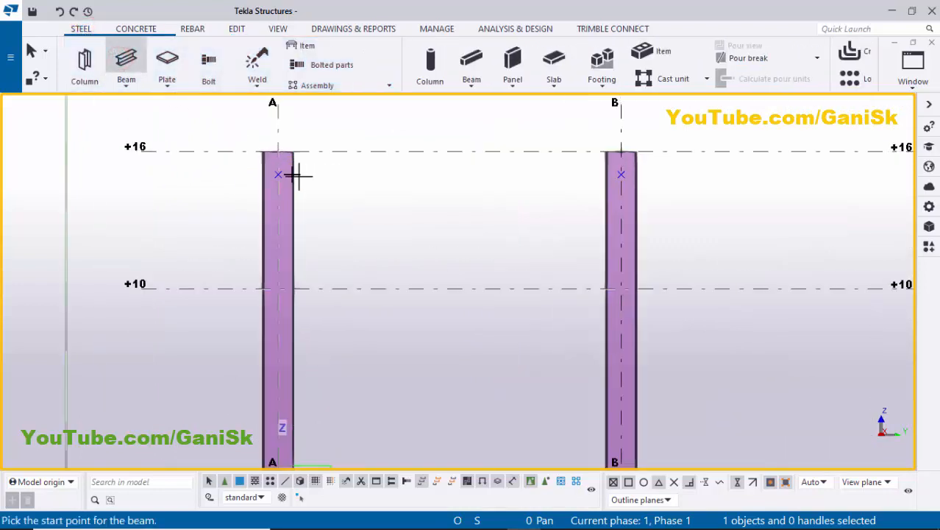
{"action": "scroll", "coordinate": [298, 173], "scroll_direction": "up", "scroll_amount": 1}
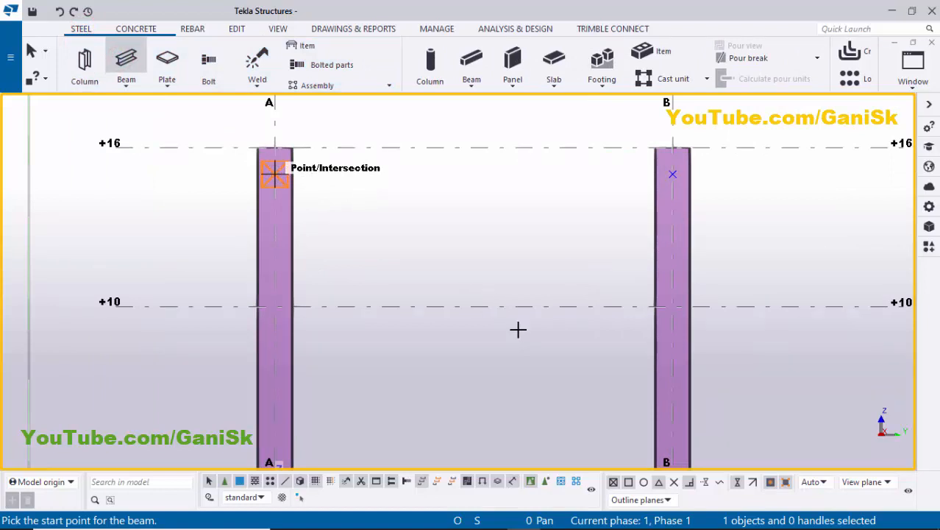
{"action": "left_click", "coordinate": [275, 171]}
{"action": "scroll", "coordinate": [276, 170], "scroll_direction": "down", "scroll_amount": 3}
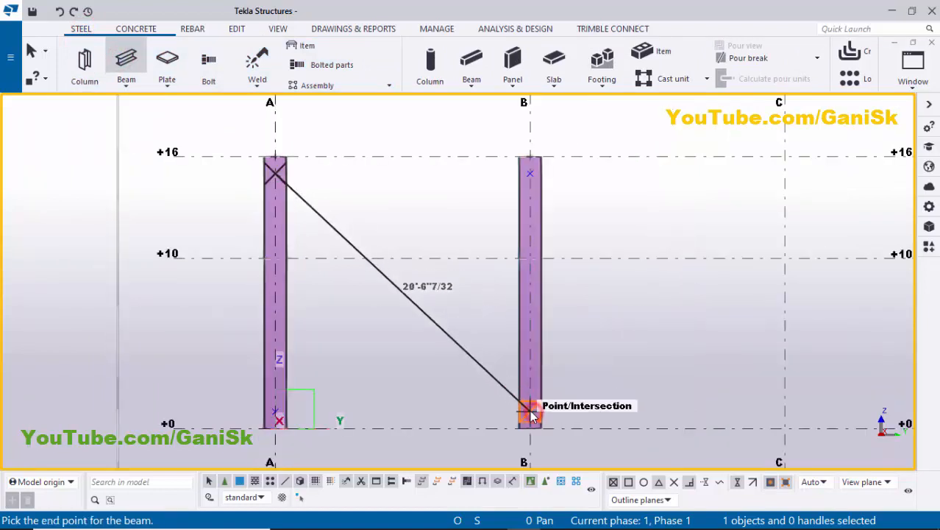
{"action": "left_click", "coordinate": [526, 406]}
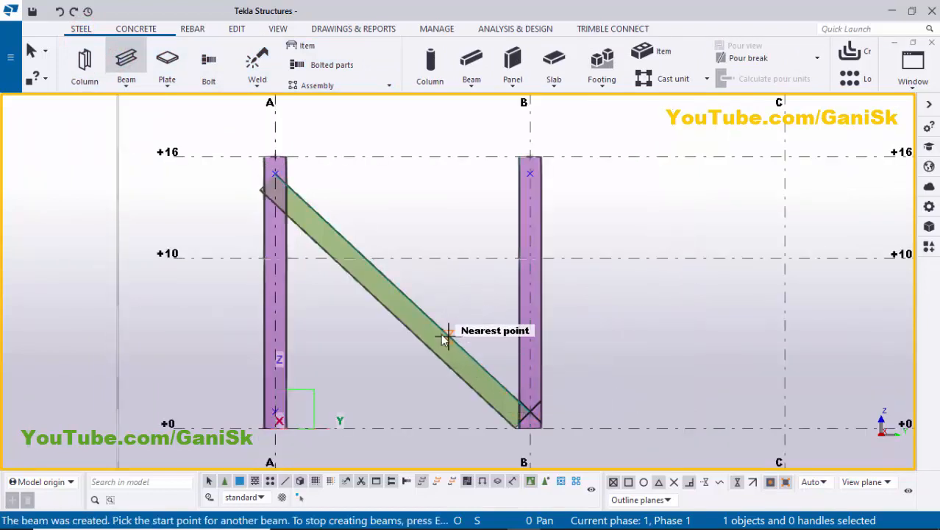
{"action": "key", "text": "Escape"}
Load the Angle preset into the diagonal beam's properties and set its name to BRACE ANGLE.
{"action": "scroll", "coordinate": [418, 346], "scroll_direction": "up", "scroll_amount": 2}
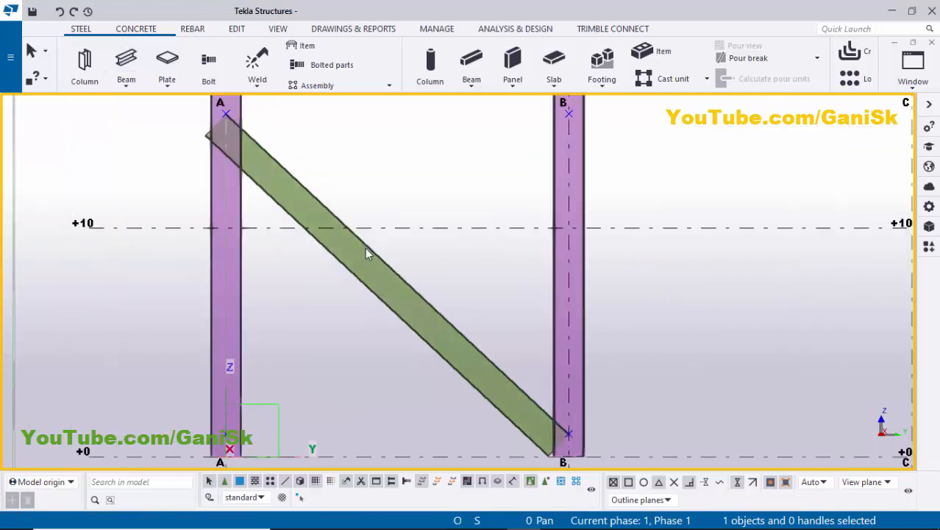
{"action": "scroll", "coordinate": [345, 242], "scroll_direction": "up", "scroll_amount": 1}
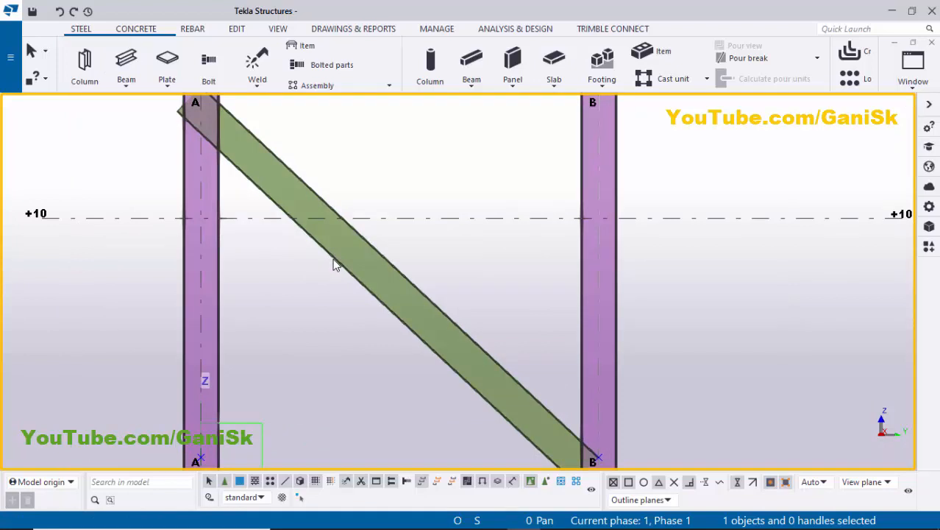
{"action": "double_click", "coordinate": [333, 263]}
{"action": "left_click", "coordinate": [836, 124]}
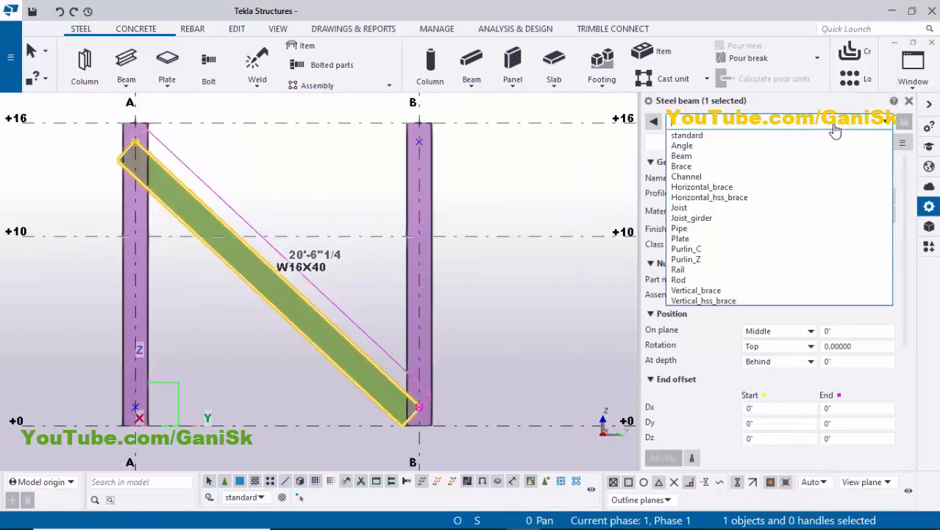
{"action": "left_click", "coordinate": [792, 149]}
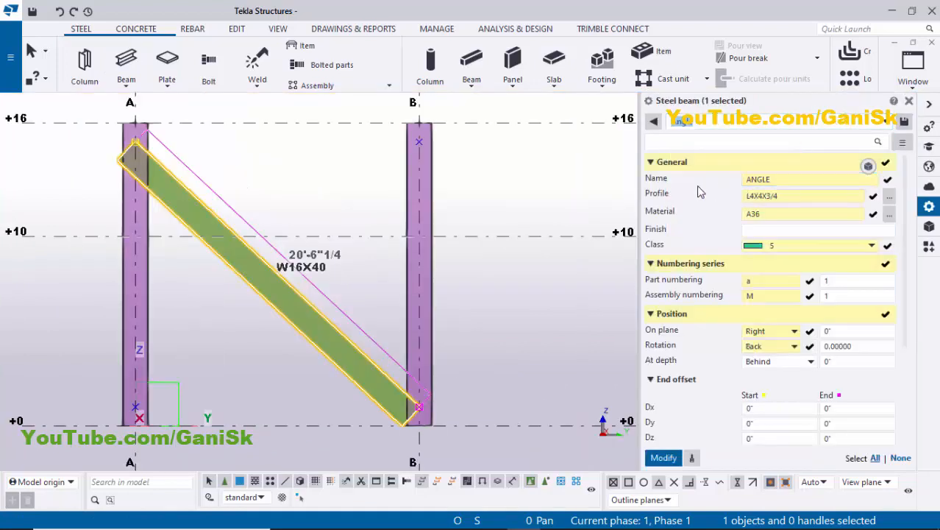
{"action": "left_click", "coordinate": [748, 179]}
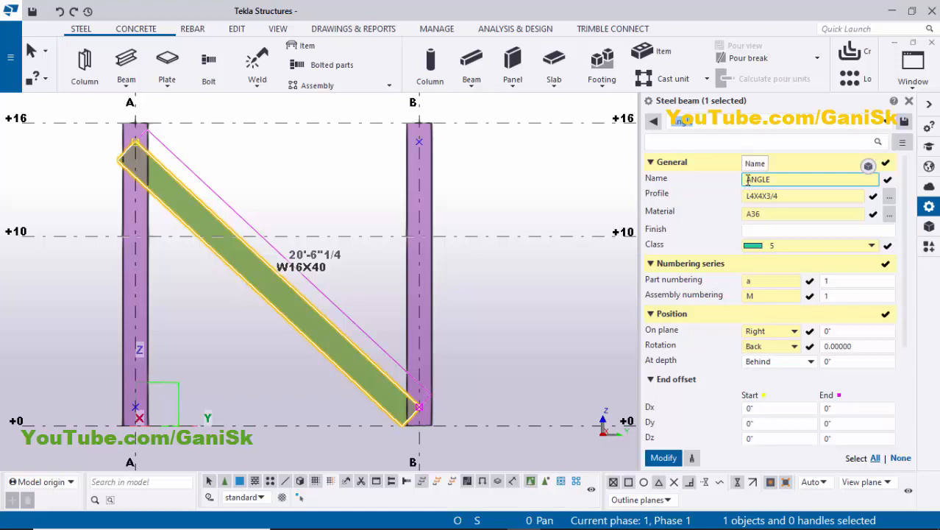
{"action": "left_click", "coordinate": [746, 179]}
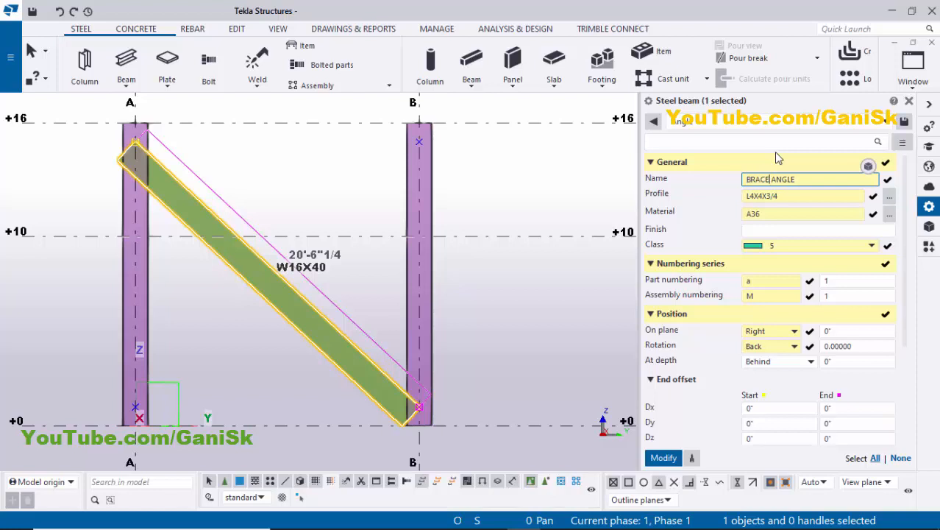
Choose the L3X3X1/4 profile from the L profiles, apply the changes to the diagonal member and close its properties.
{"action": "left_click", "coordinate": [890, 197]}
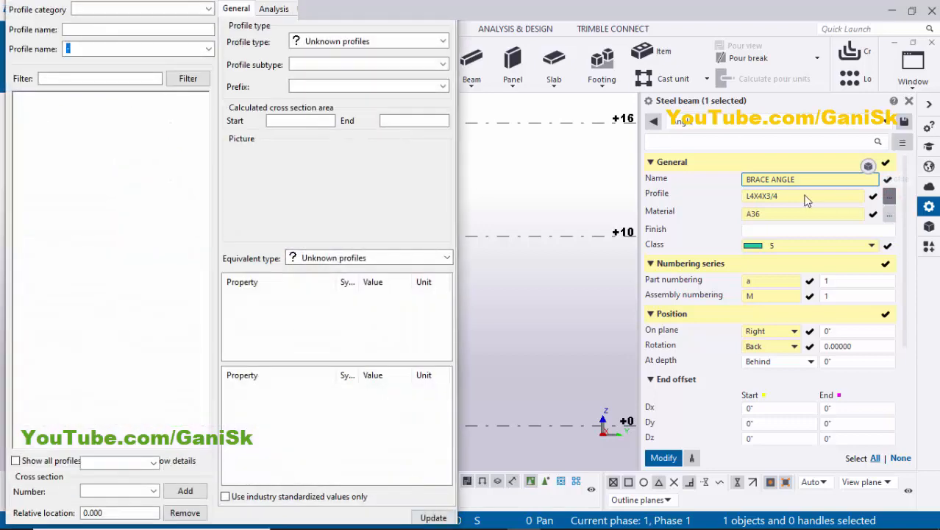
{"action": "left_click", "coordinate": [33, 108]}
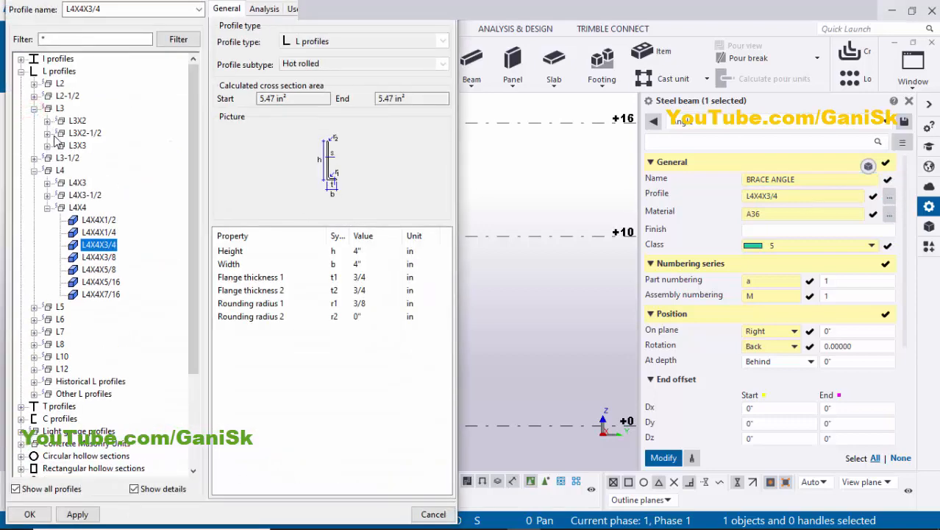
{"action": "left_click", "coordinate": [47, 144]}
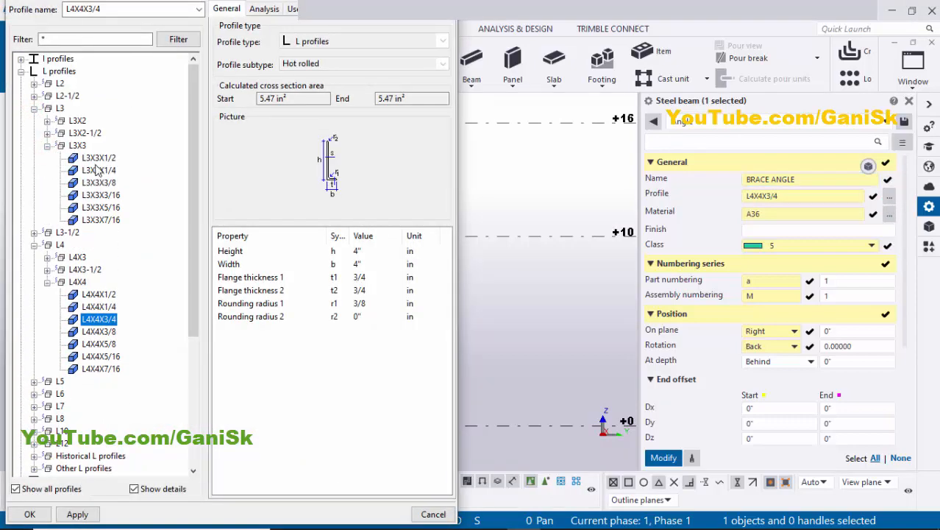
{"action": "left_click", "coordinate": [103, 172]}
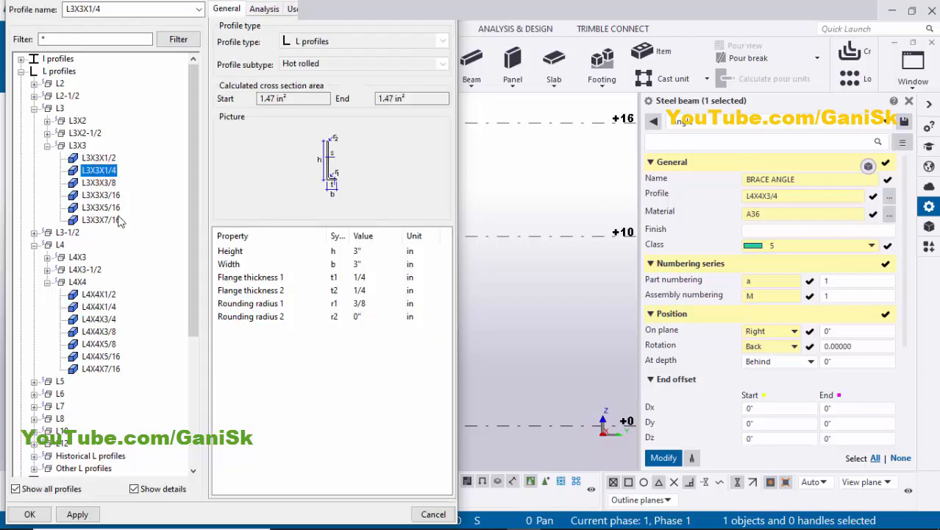
{"action": "left_click", "coordinate": [76, 513]}
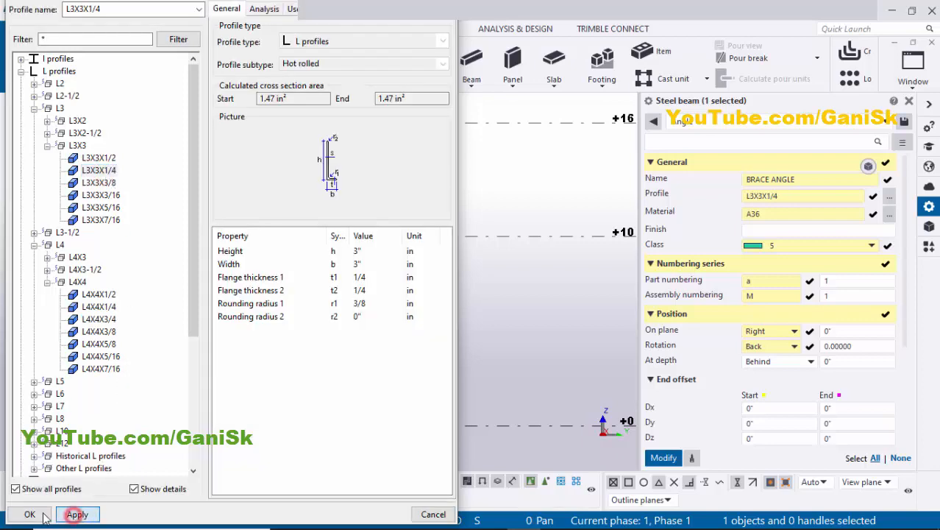
{"action": "left_click", "coordinate": [30, 513]}
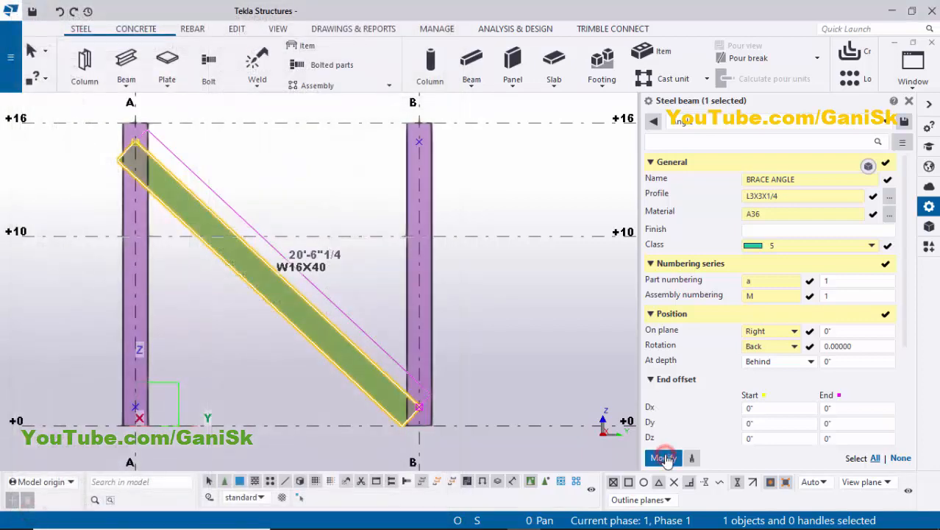
{"action": "left_click", "coordinate": [664, 458]}
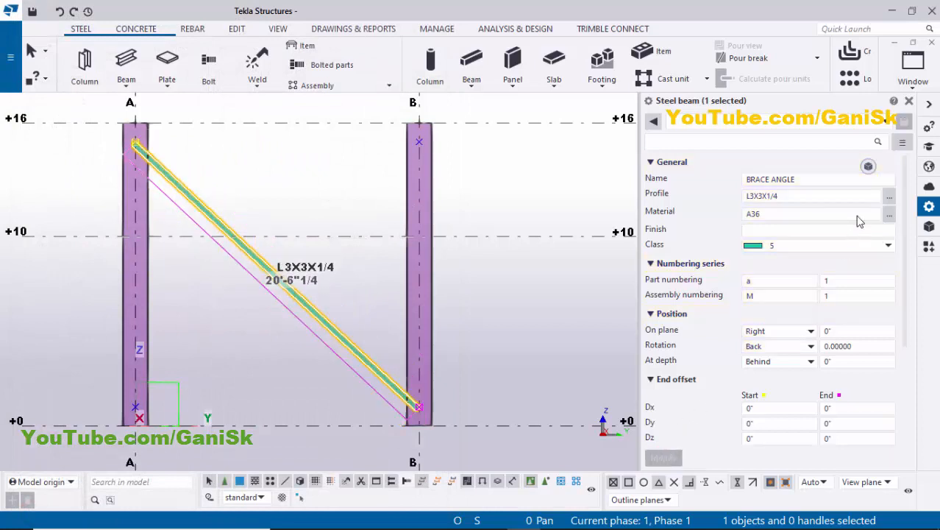
{"action": "left_click", "coordinate": [909, 102]}
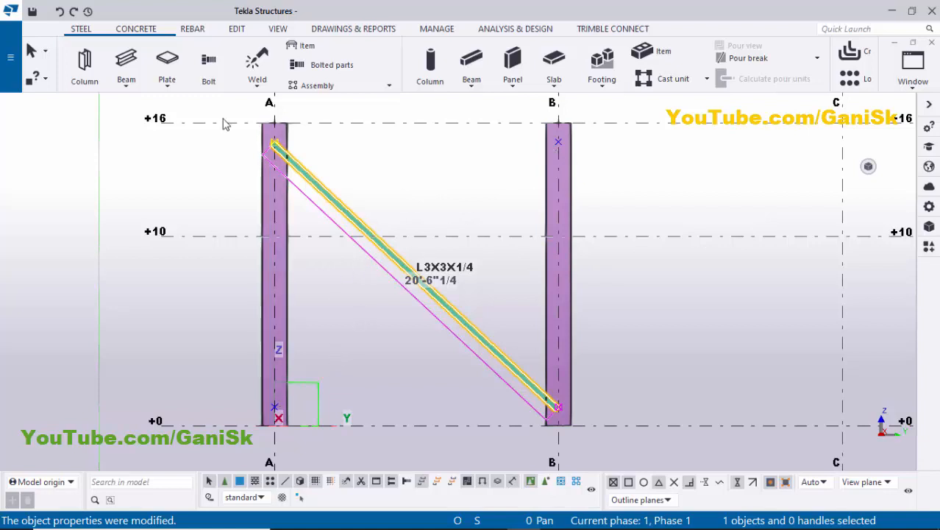
Model a second L3X3X1/4 brace from the lower point on column A to the upper point on column B.
{"action": "left_click", "coordinate": [120, 58]}
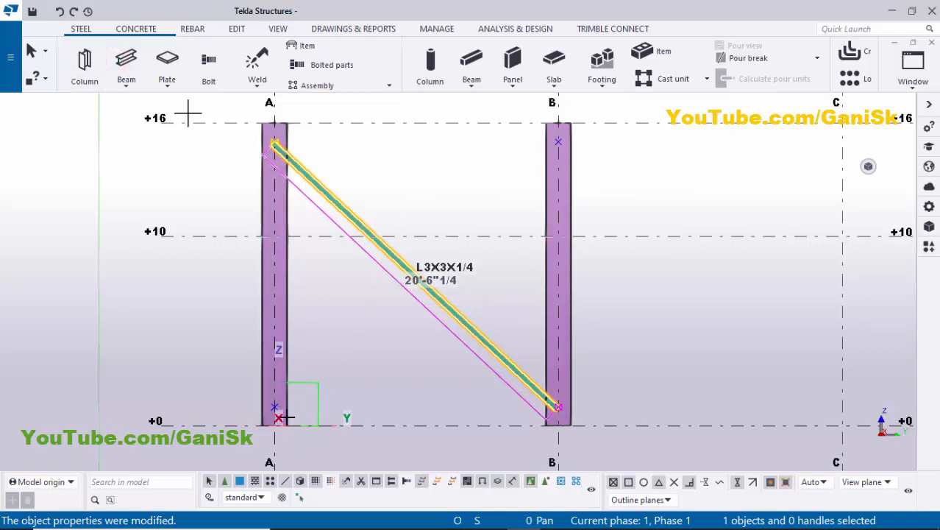
{"action": "scroll", "coordinate": [270, 410], "scroll_direction": "up", "scroll_amount": 2}
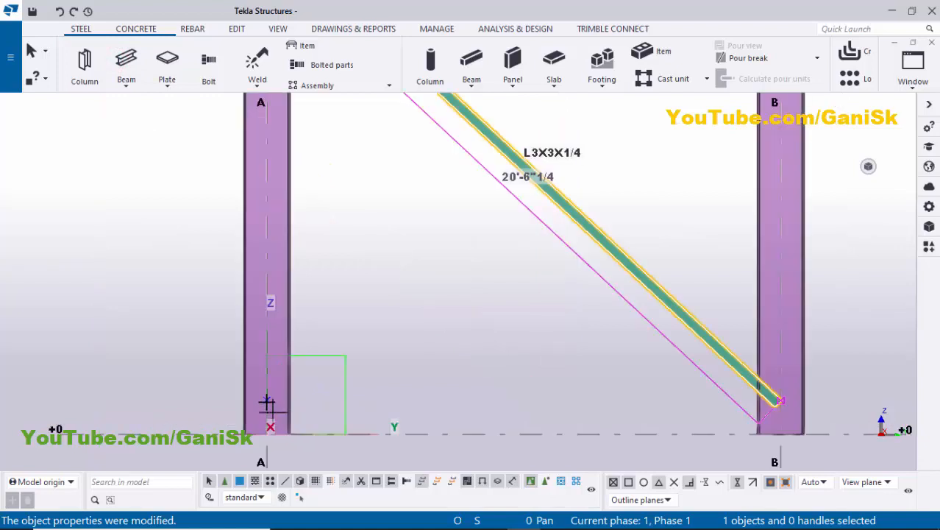
{"action": "left_click", "coordinate": [266, 397]}
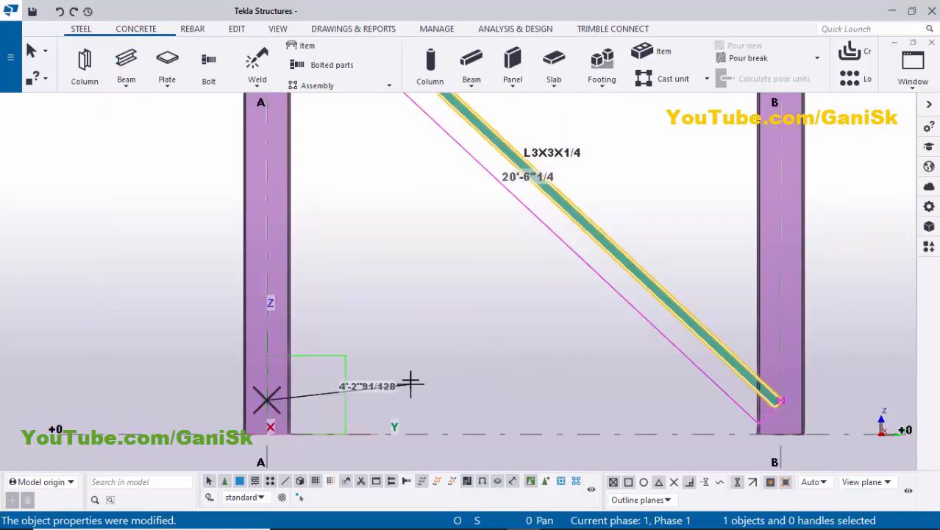
{"action": "scroll", "coordinate": [412, 382], "scroll_direction": "down", "scroll_amount": 3}
{"action": "scroll", "coordinate": [516, 251], "scroll_direction": "up", "scroll_amount": 2}
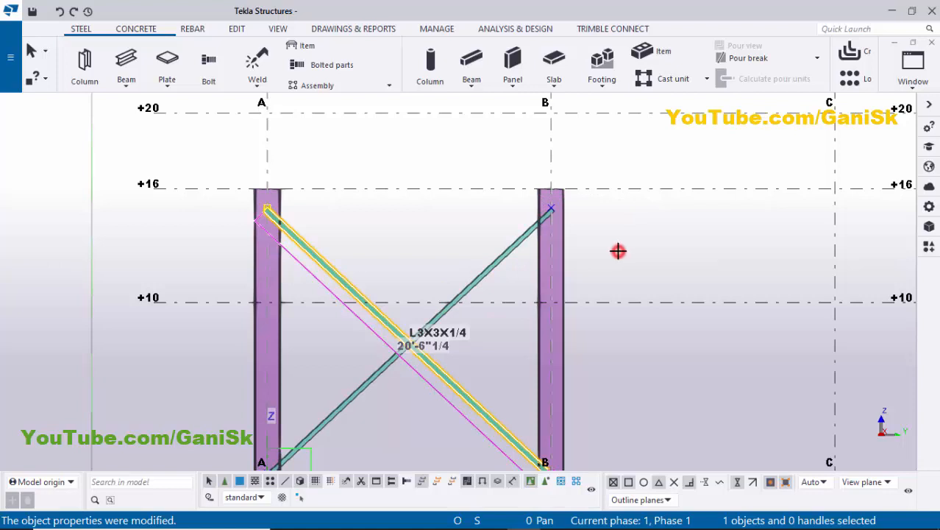
{"action": "left_click", "coordinate": [417, 346]}
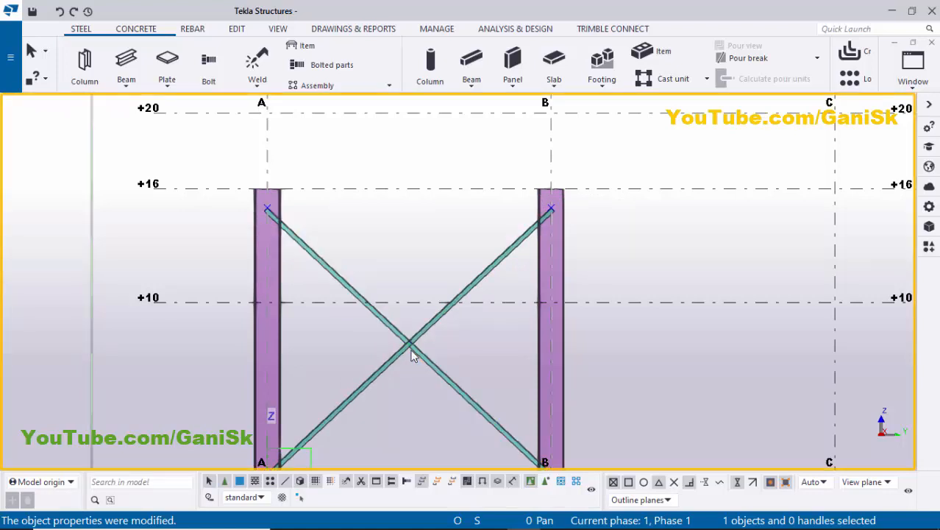
Switch to View 1 - 3d and examine the crossed braces and the brace end at the column A base.
{"action": "left_click", "coordinate": [901, 77]}
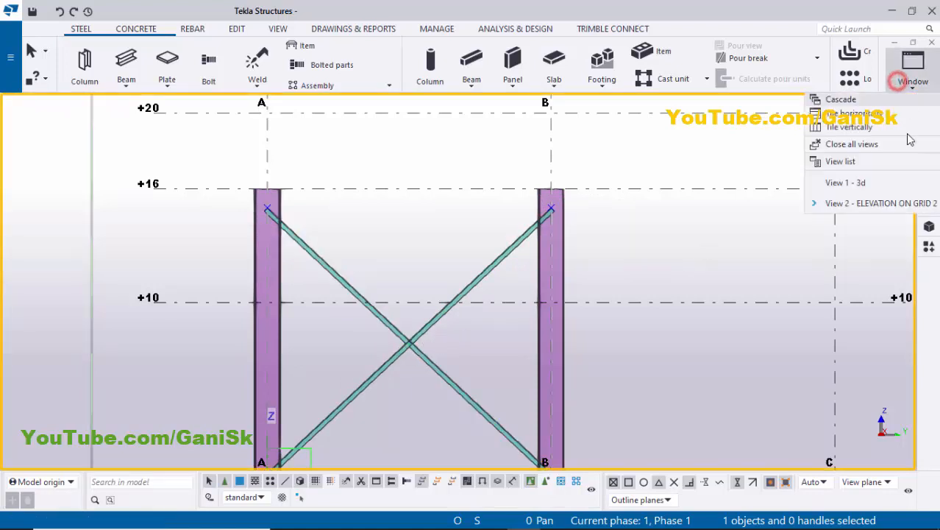
{"action": "left_click", "coordinate": [869, 182]}
{"action": "scroll", "coordinate": [566, 300], "scroll_direction": "up", "scroll_amount": 5}
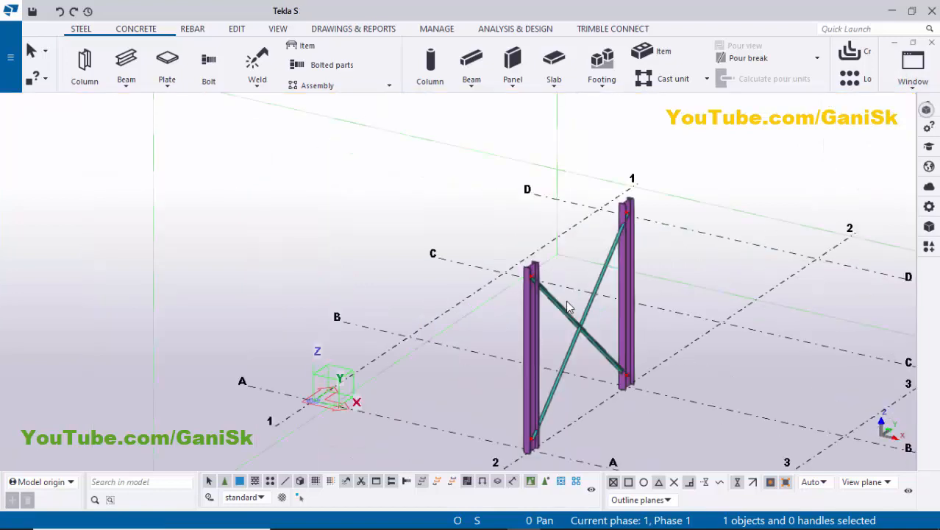
{"action": "scroll", "coordinate": [551, 336], "scroll_direction": "up", "scroll_amount": 2}
{"action": "middle_click_drag", "start_coordinate": [510, 359], "coordinate": [595, 334]}
{"action": "scroll", "coordinate": [534, 344], "scroll_direction": "down", "scroll_amount": 3}
{"action": "scroll", "coordinate": [441, 342], "scroll_direction": "up", "scroll_amount": 6}
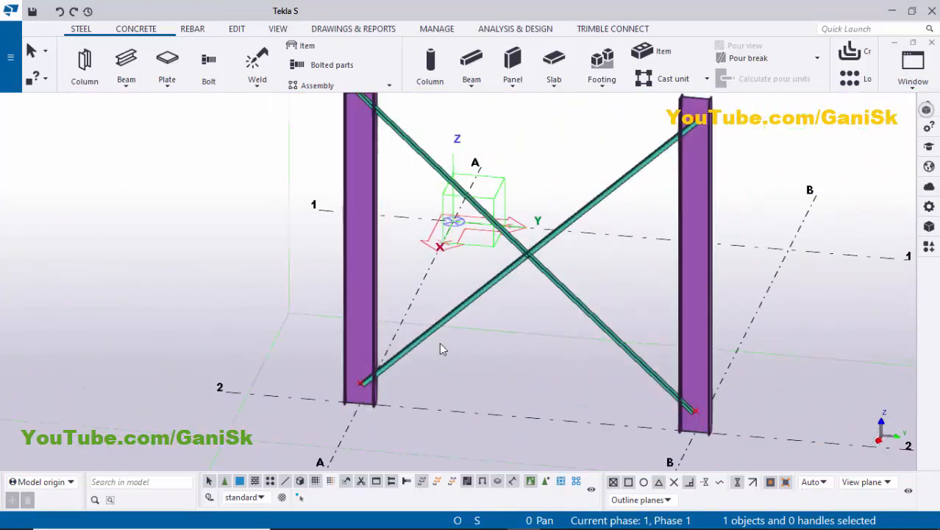
{"action": "scroll", "coordinate": [471, 360], "scroll_direction": "down", "scroll_amount": 5}
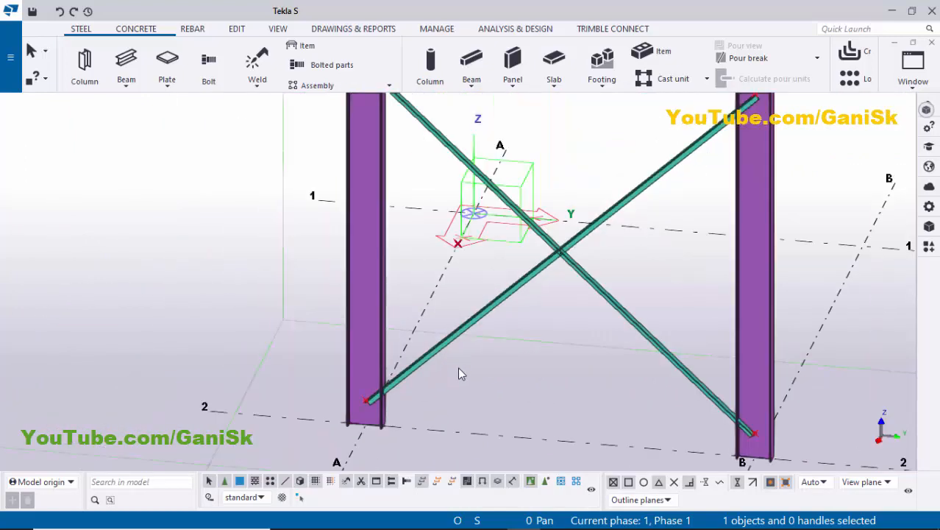
{"action": "scroll", "coordinate": [397, 400], "scroll_direction": "up", "scroll_amount": 2}
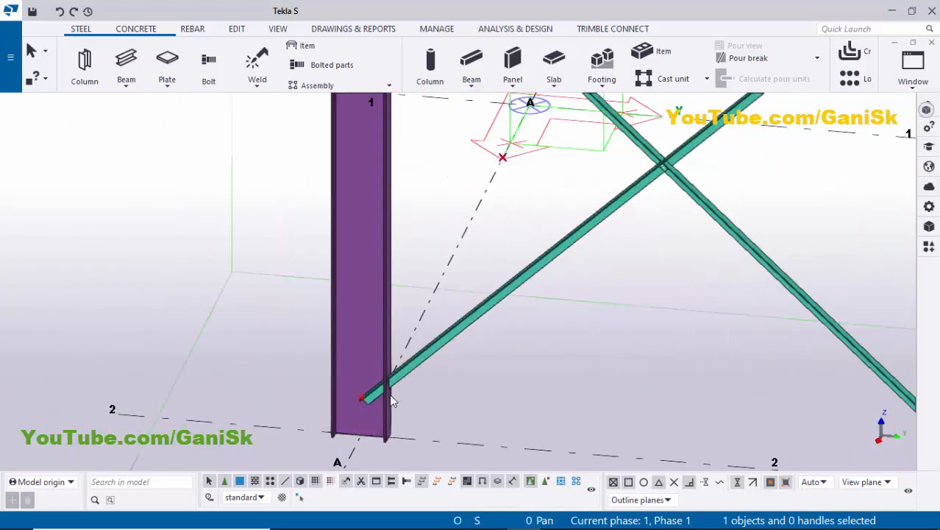
{"action": "scroll", "coordinate": [385, 372], "scroll_direction": "up", "scroll_amount": 2}
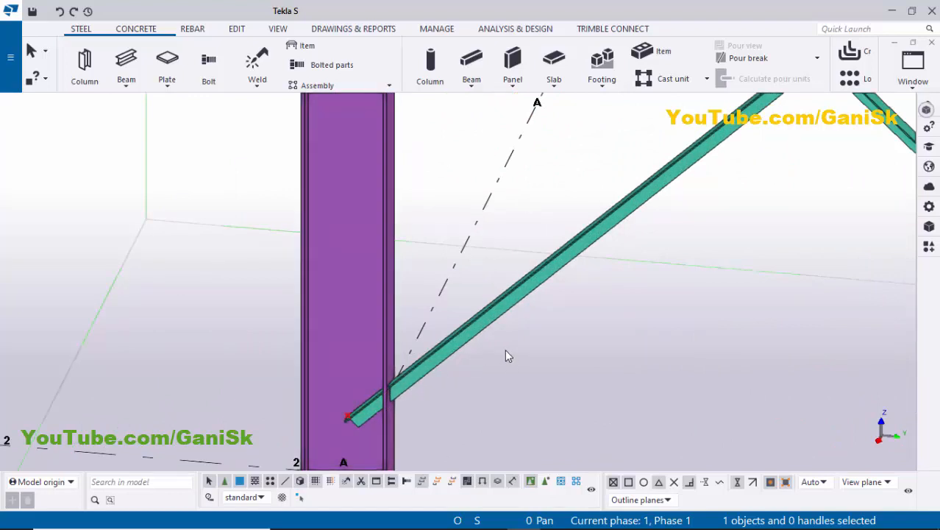
Search the components for 11 and add a Bolted gusset (11) between column A and the lower end of its brace.
{"action": "key", "text": "ctrl+f"}
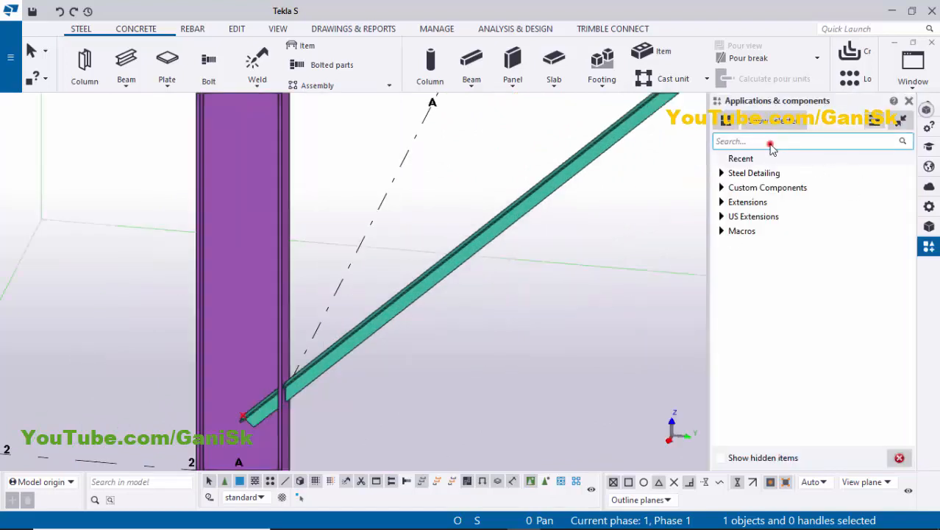
{"action": "left_click", "coordinate": [771, 142]}
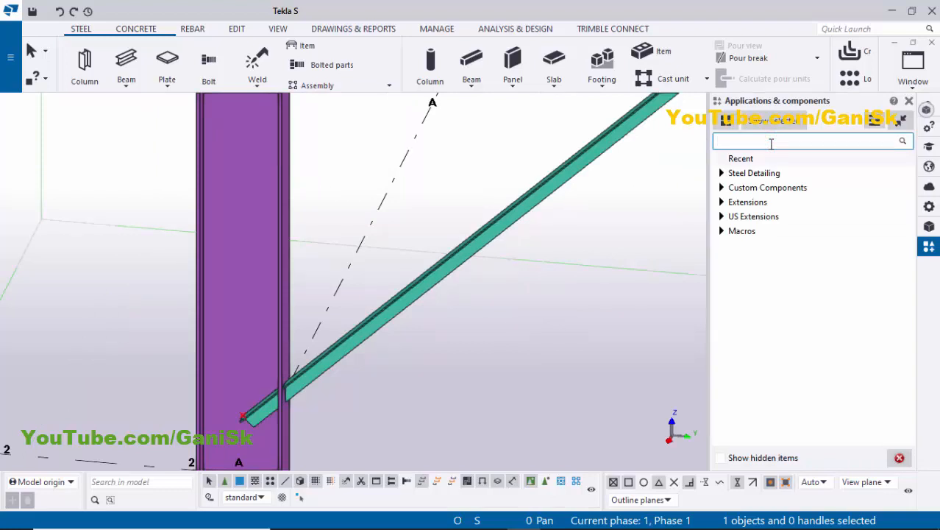
{"action": "type", "text": "11"}
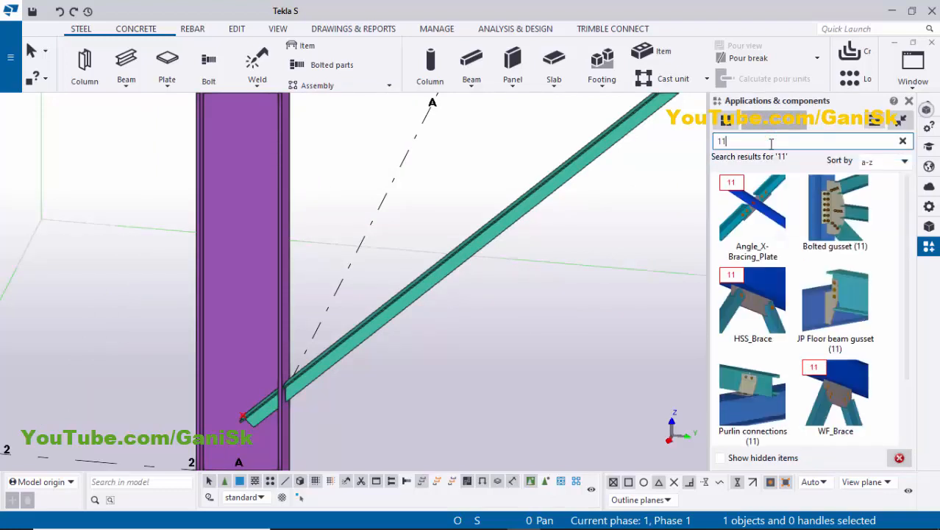
{"action": "left_click", "coordinate": [828, 229]}
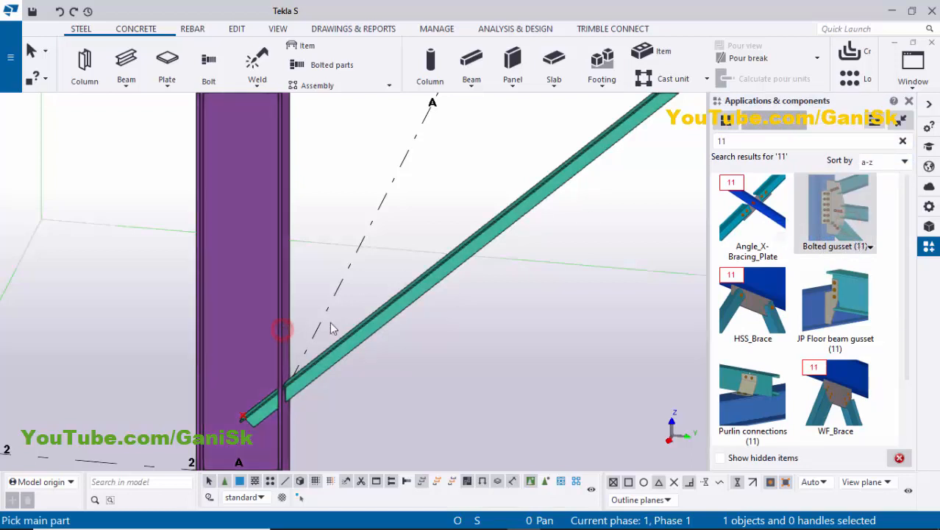
{"action": "left_click", "coordinate": [370, 320]}
{"action": "left_click", "coordinate": [371, 320]}
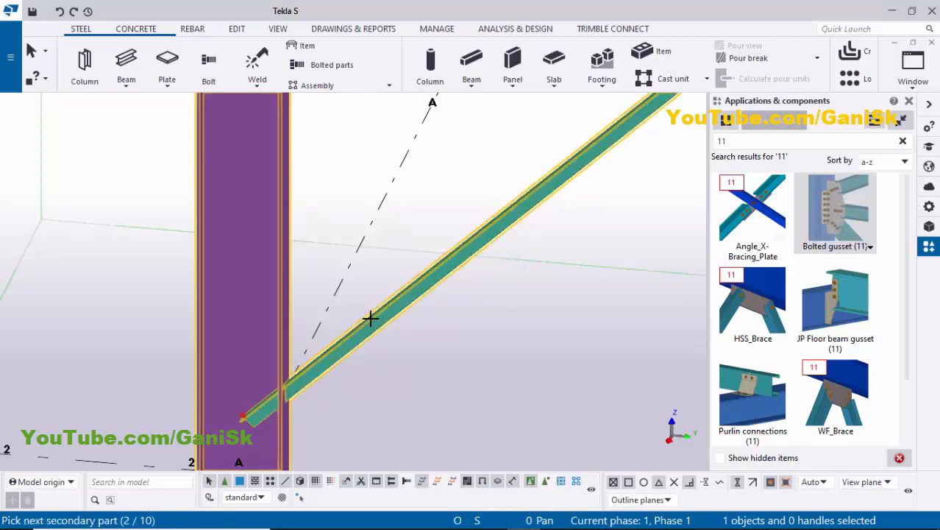
{"action": "middle_click", "coordinate": [372, 326]}
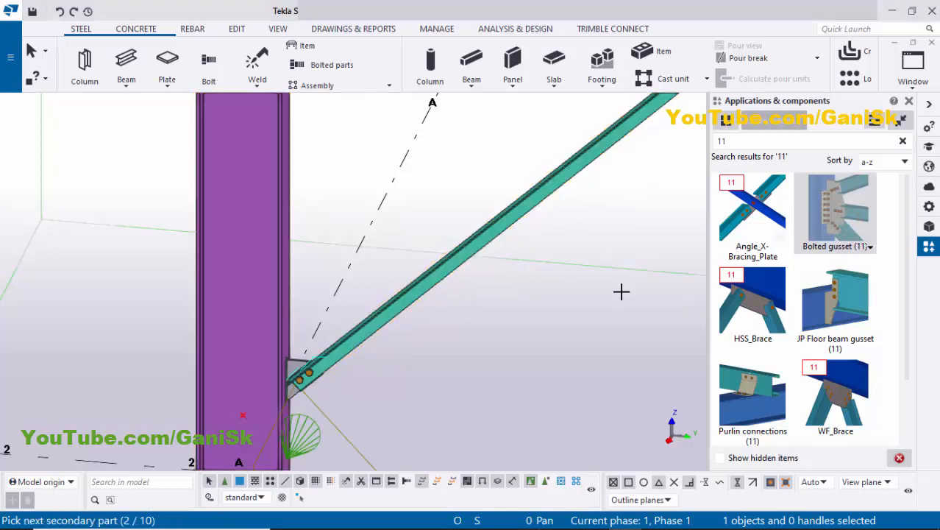
{"action": "left_click", "coordinate": [908, 102]}
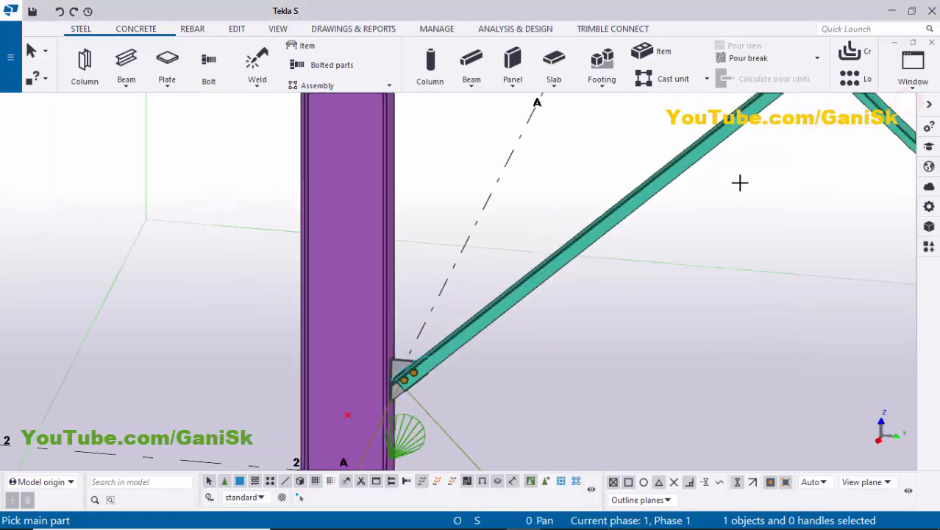
{"action": "right_click", "coordinate": [739, 183]}
{"action": "left_click", "coordinate": [767, 191]}
Redraw the 3D view and inspect the bolted gusset near the base of column A.
{"action": "right_click", "coordinate": [770, 189]}
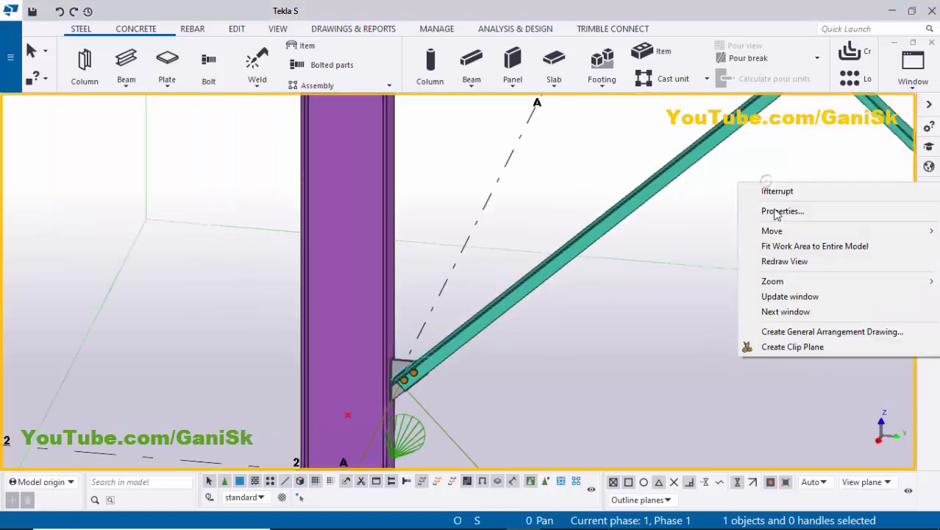
{"action": "left_click", "coordinate": [792, 261]}
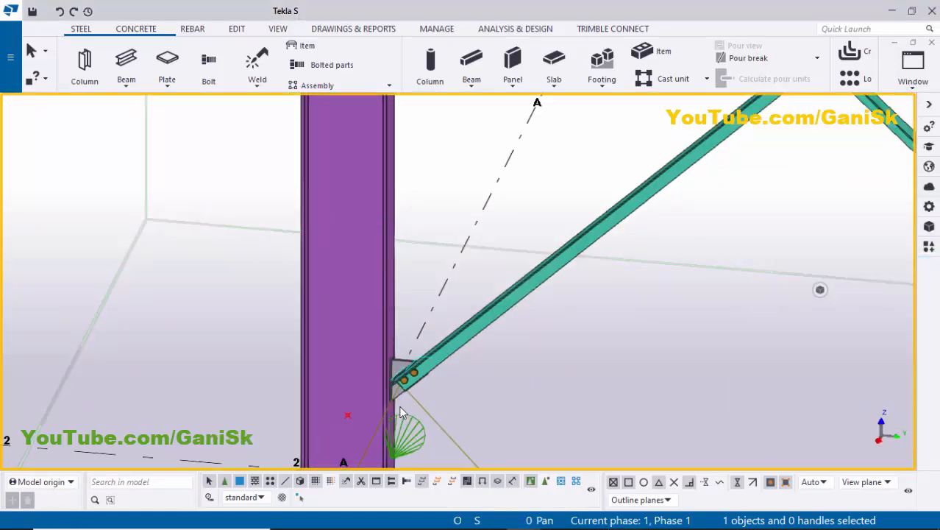
{"action": "scroll", "coordinate": [395, 387], "scroll_direction": "up", "scroll_amount": 3}
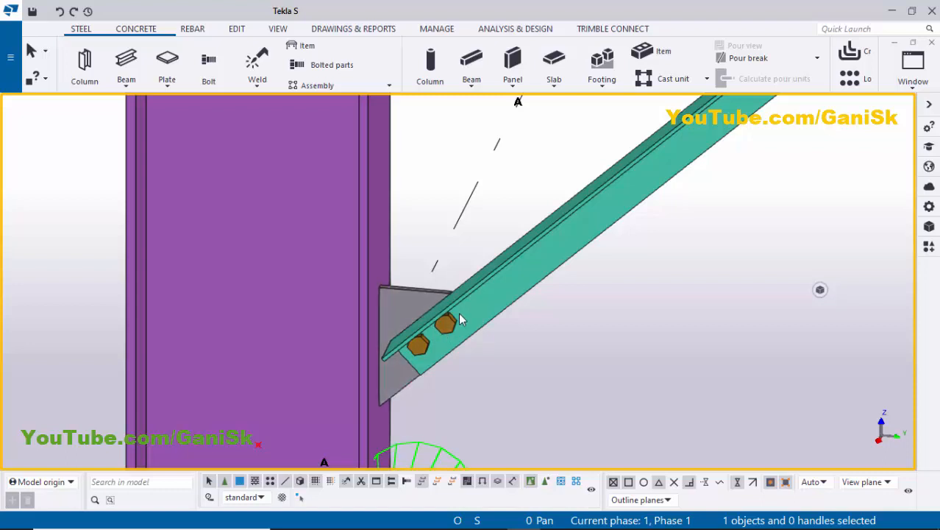
{"action": "scroll", "coordinate": [474, 335], "scroll_direction": "down", "scroll_amount": 2}
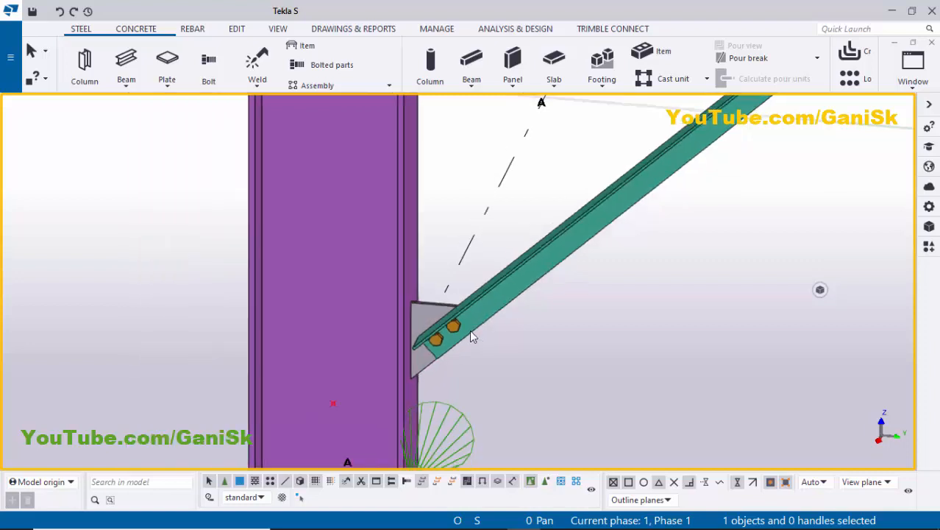
{"action": "scroll", "coordinate": [472, 335], "scroll_direction": "up", "scroll_amount": 2}
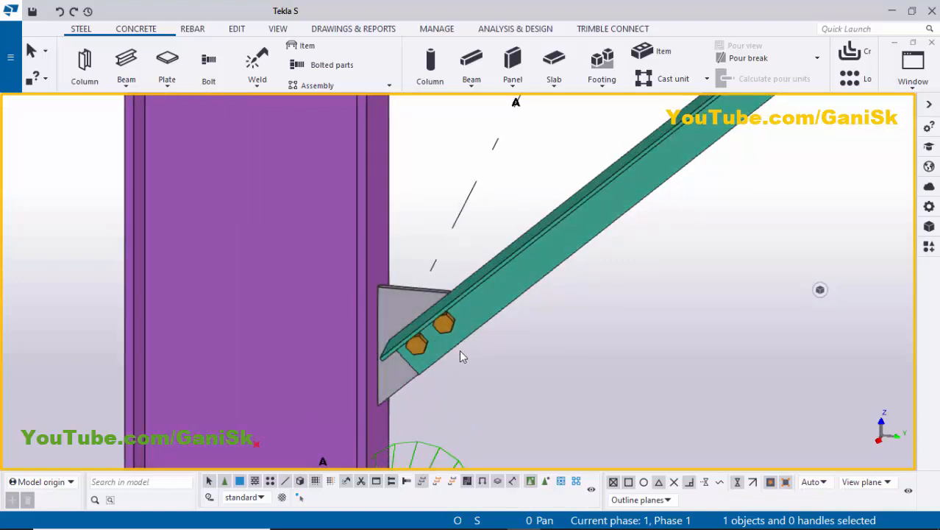
Add a Bolted gusset (11) between the top of column A and the brace ending there.
{"action": "scroll", "coordinate": [488, 366], "scroll_direction": "down", "scroll_amount": 6}
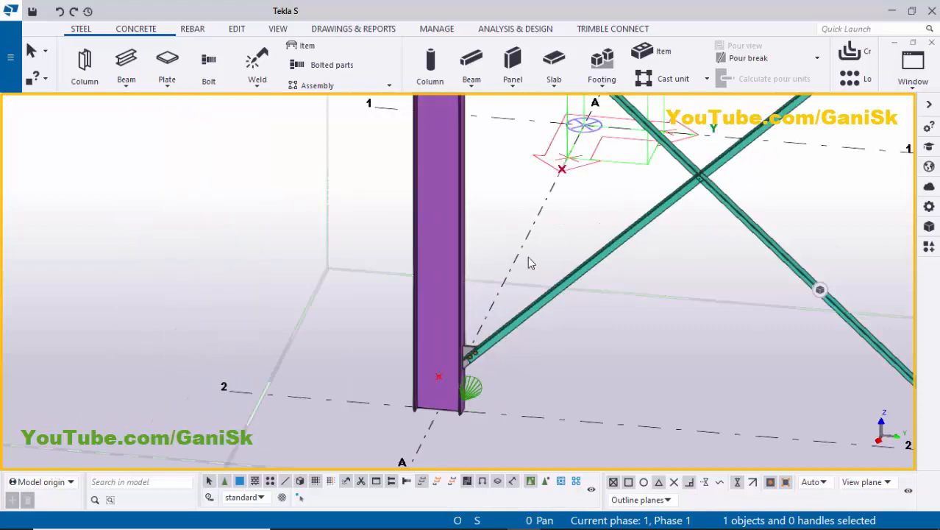
{"action": "scroll", "coordinate": [492, 385], "scroll_direction": "up", "scroll_amount": 5}
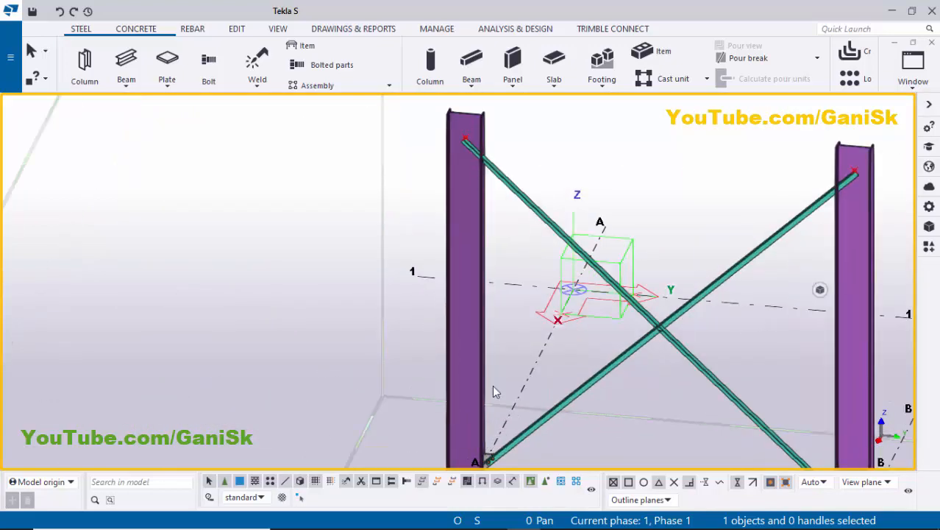
{"action": "scroll", "coordinate": [468, 269], "scroll_direction": "down", "scroll_amount": 3}
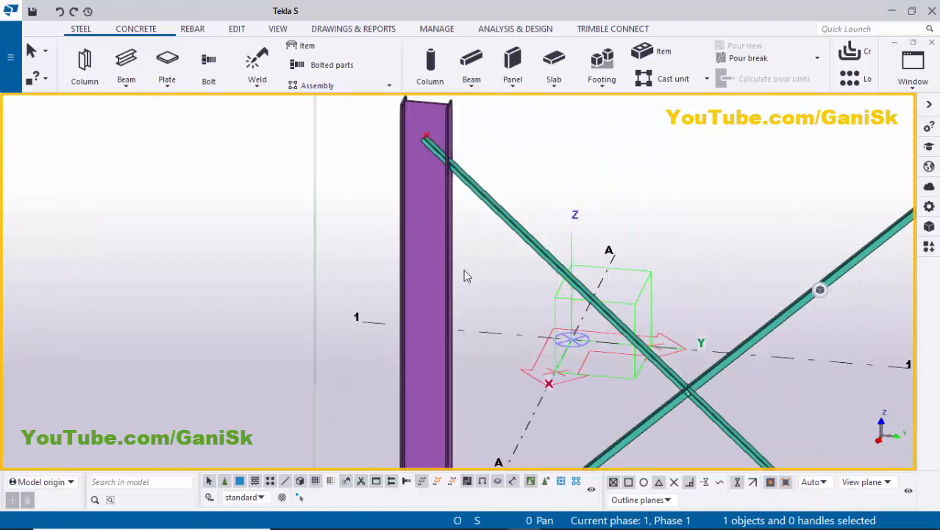
{"action": "key", "text": "ctrl+f"}
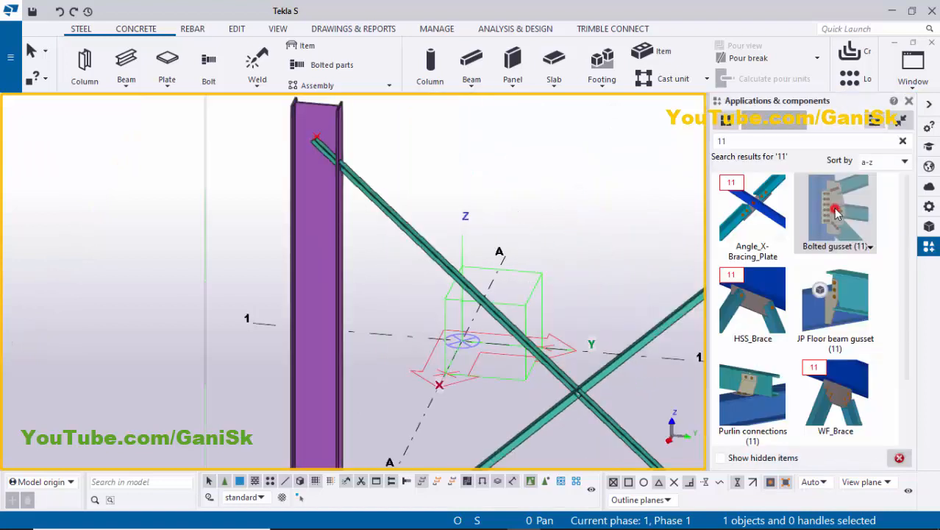
{"action": "left_click", "coordinate": [835, 212]}
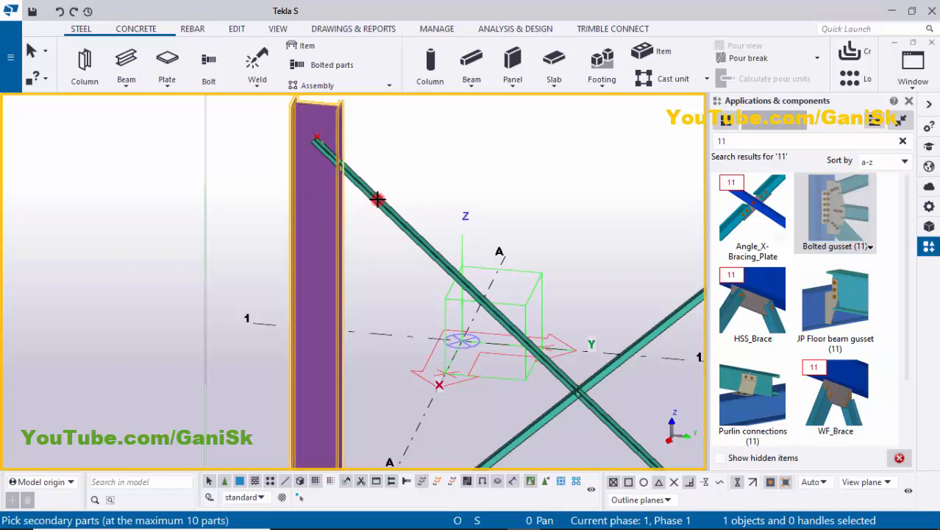
{"action": "left_click", "coordinate": [403, 180]}
{"action": "middle_click", "coordinate": [409, 182]}
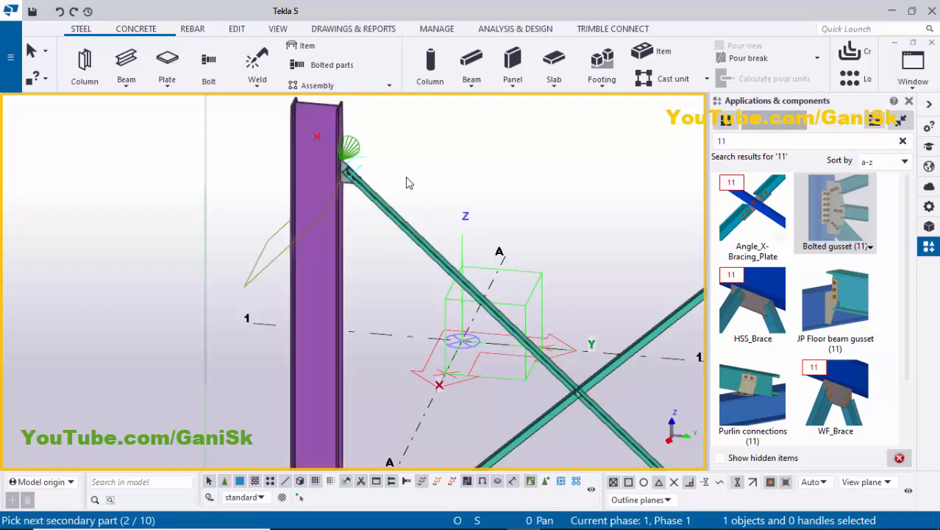
Connect the upper end of the other brace to column B with a Bolted gusset (11).
{"action": "scroll", "coordinate": [478, 206], "scroll_direction": "down", "scroll_amount": 5}
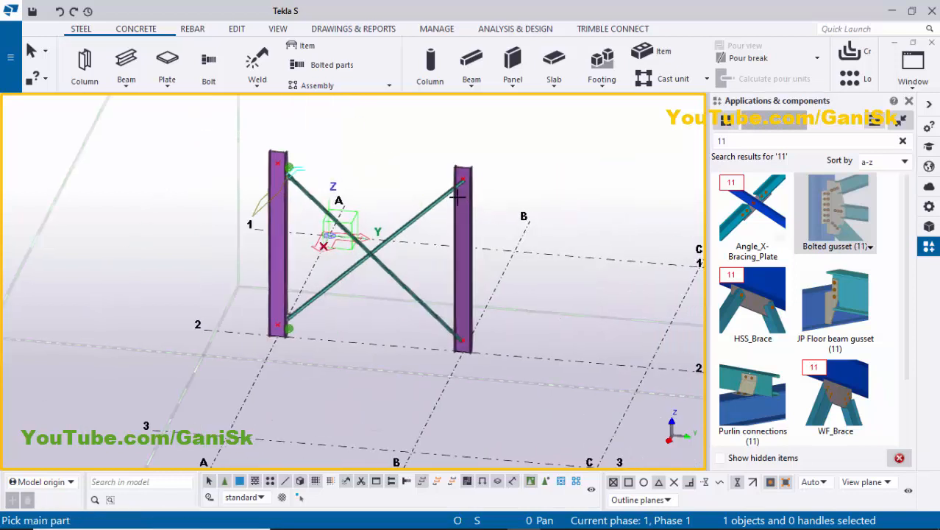
{"action": "scroll", "coordinate": [457, 197], "scroll_direction": "up", "scroll_amount": 4}
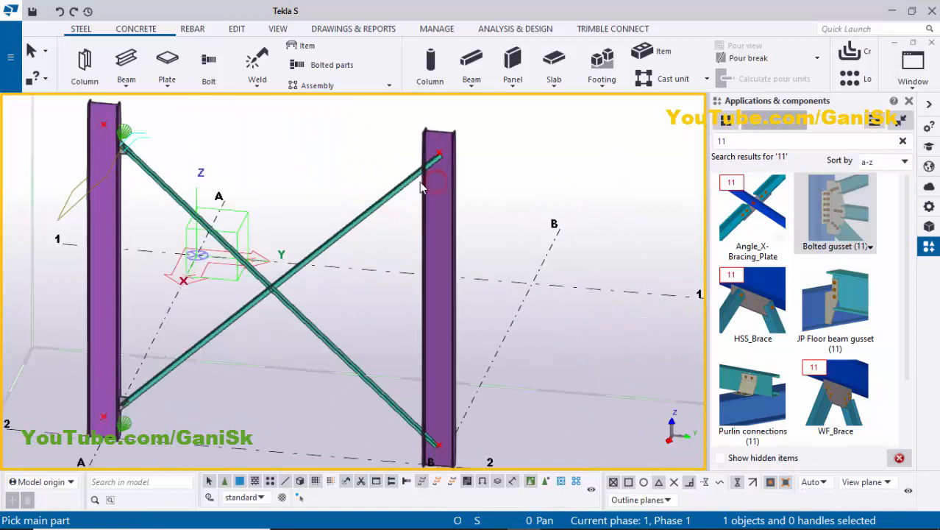
{"action": "left_click", "coordinate": [407, 180]}
{"action": "left_click", "coordinate": [411, 190]}
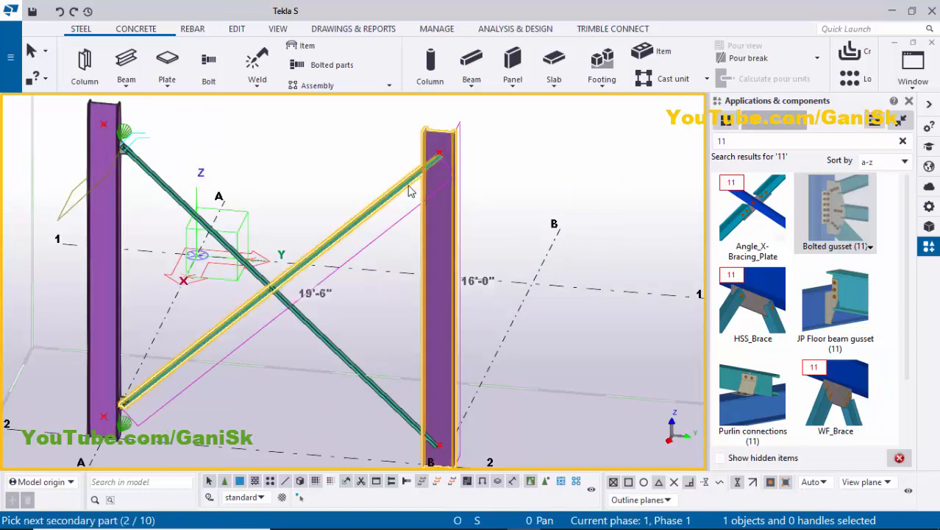
{"action": "middle_click", "coordinate": [407, 186]}
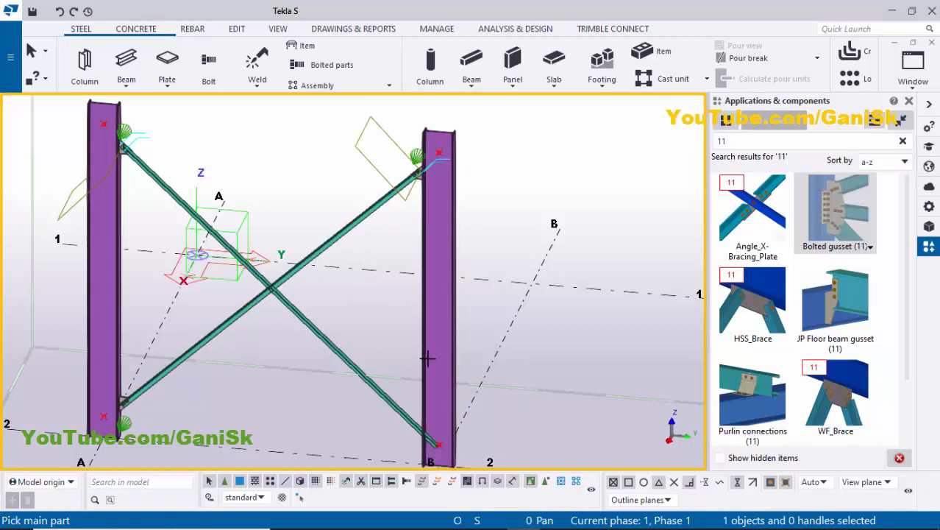
Add a Bolted gusset (11) between column B and the brace's lower end, and end the component command.
{"action": "scroll", "coordinate": [428, 358], "scroll_direction": "up", "scroll_amount": 5}
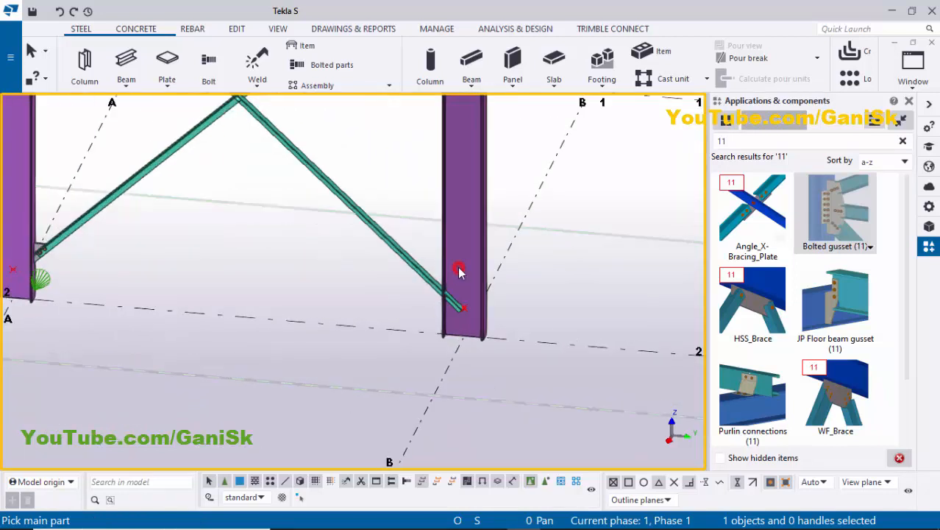
{"action": "left_click", "coordinate": [438, 277]}
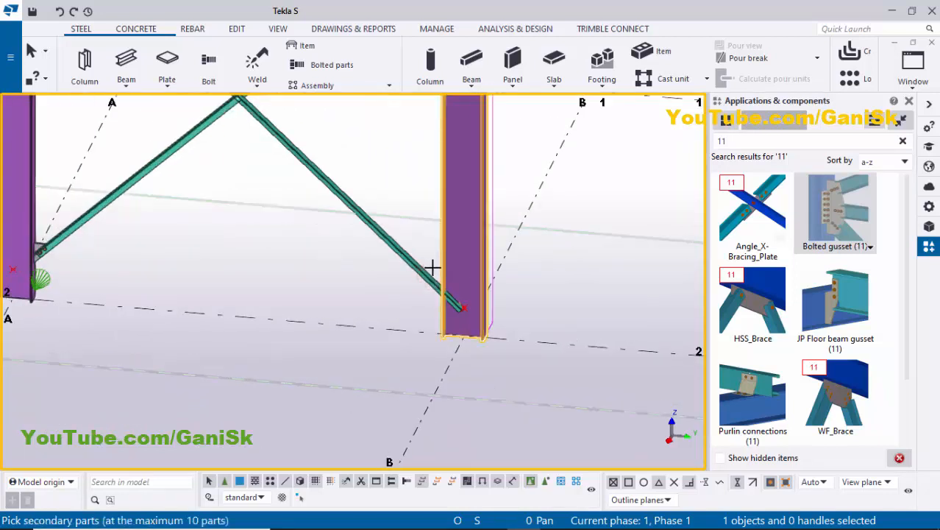
{"action": "left_click", "coordinate": [433, 268]}
{"action": "middle_click", "coordinate": [431, 267]}
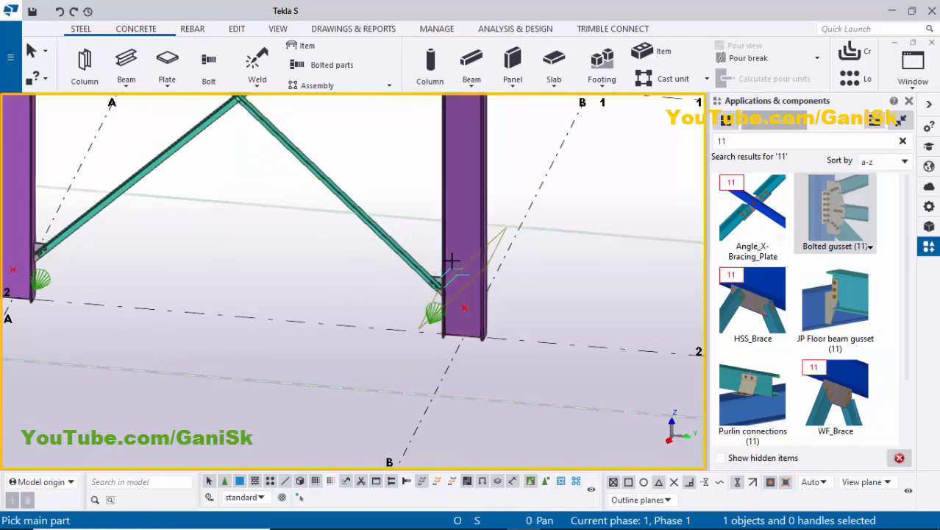
{"action": "key", "text": "Escape"}
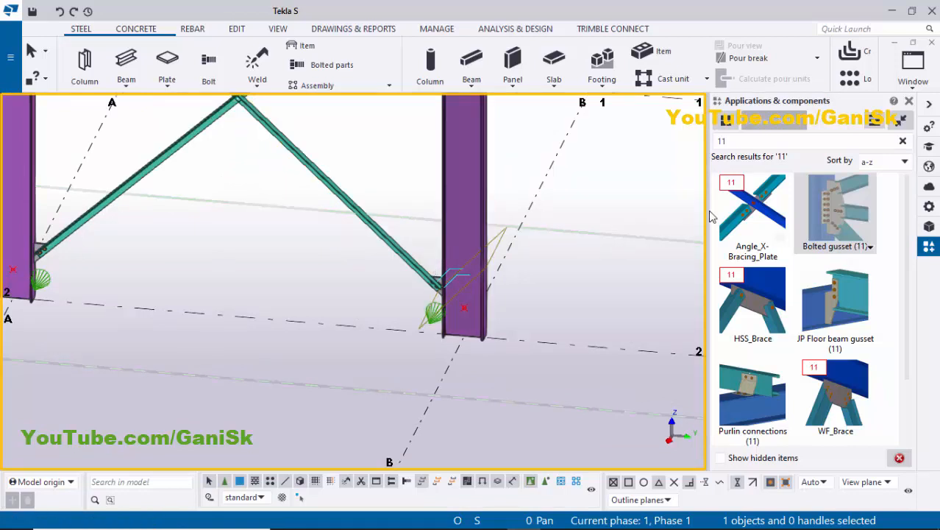
{"action": "left_click", "coordinate": [909, 101]}
{"action": "right_click", "coordinate": [370, 220]}
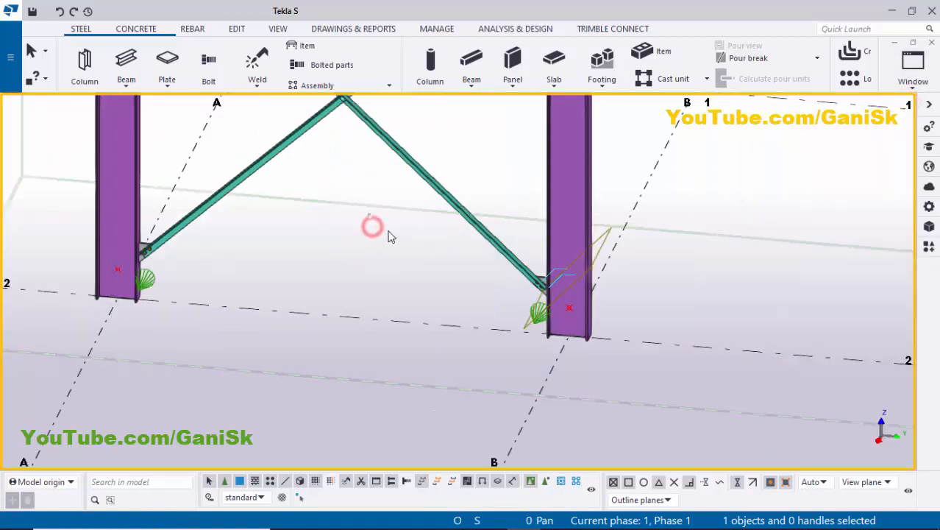
{"action": "left_click", "coordinate": [424, 294]}
Search the Applications & components catalog for 1042.
{"action": "scroll", "coordinate": [461, 296], "scroll_direction": "down", "scroll_amount": 3}
{"action": "middle_click_drag", "start_coordinate": [401, 256], "coordinate": [344, 248], "text": "ctrl"}
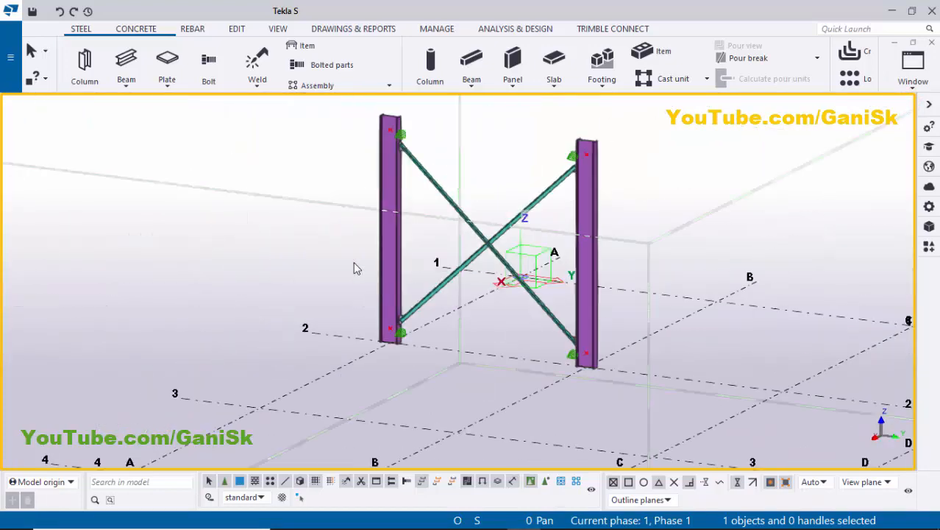
{"action": "scroll", "coordinate": [445, 375], "scroll_direction": "up", "scroll_amount": 6}
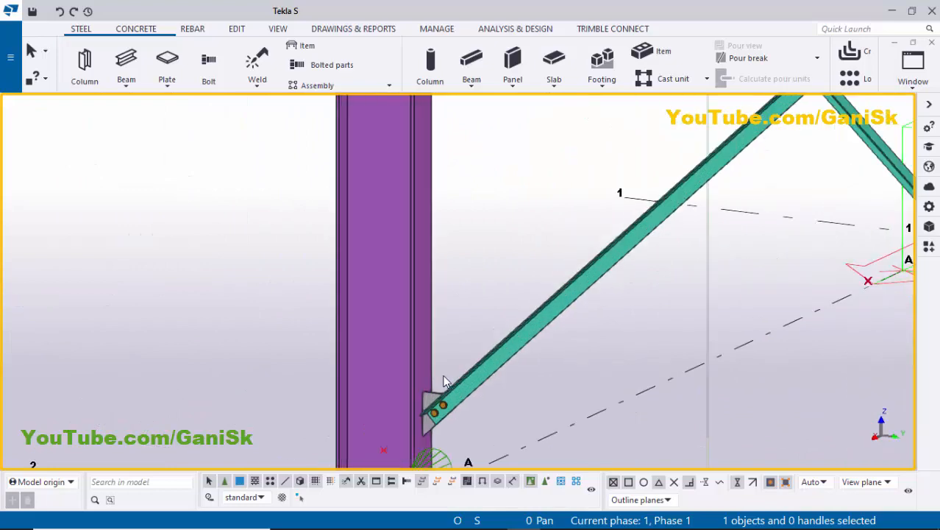
{"action": "middle_click_drag", "start_coordinate": [457, 289], "coordinate": [475, 199]}
{"action": "scroll", "coordinate": [423, 334], "scroll_direction": "up", "scroll_amount": 3}
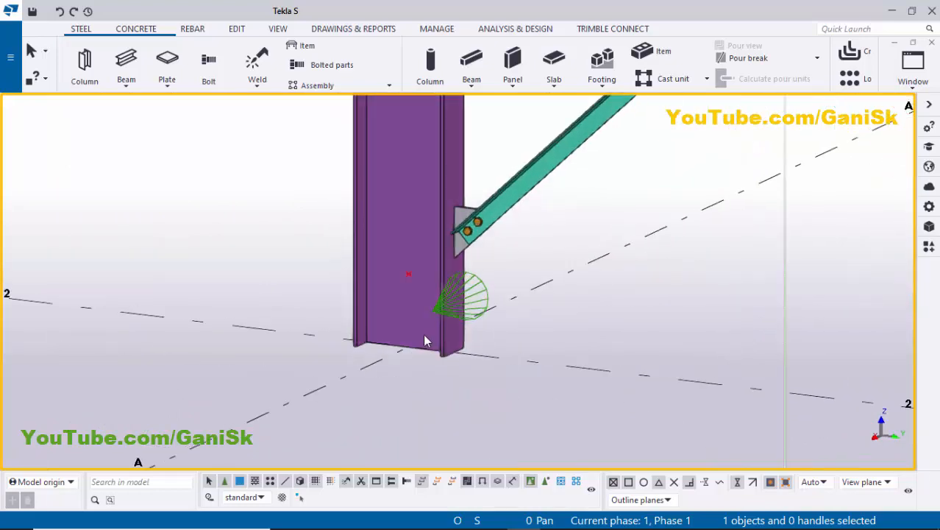
{"action": "double_click", "coordinate": [493, 316]}
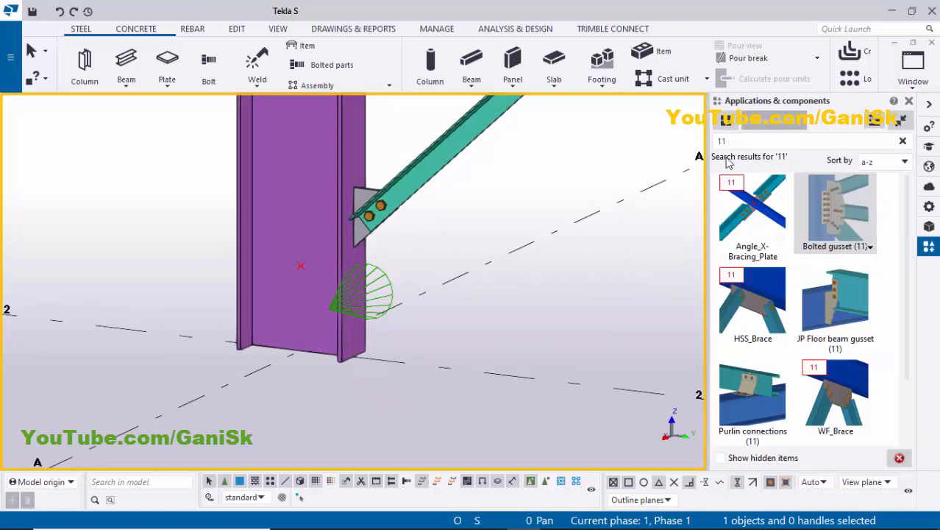
{"action": "left_click_drag", "start_coordinate": [737, 142], "coordinate": [673, 154]}
{"action": "type", "text": "1"}
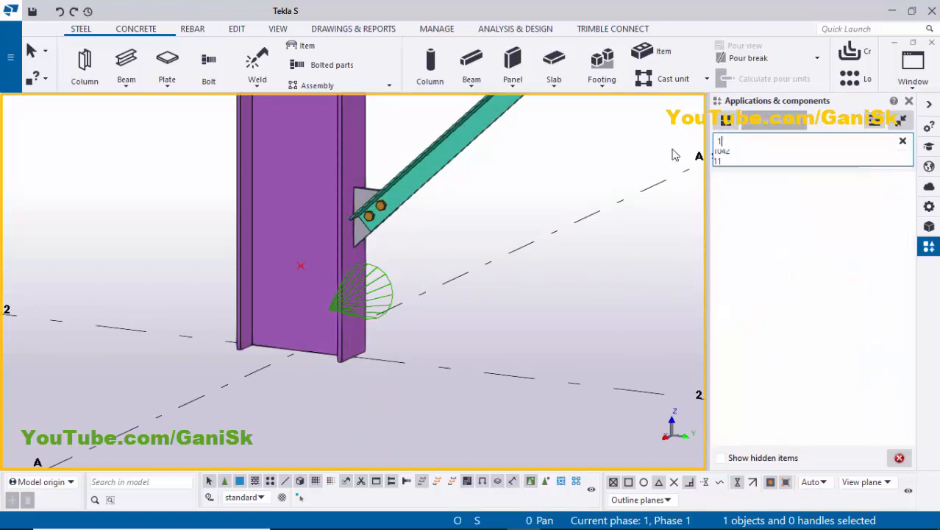
{"action": "type", "text": "042"}
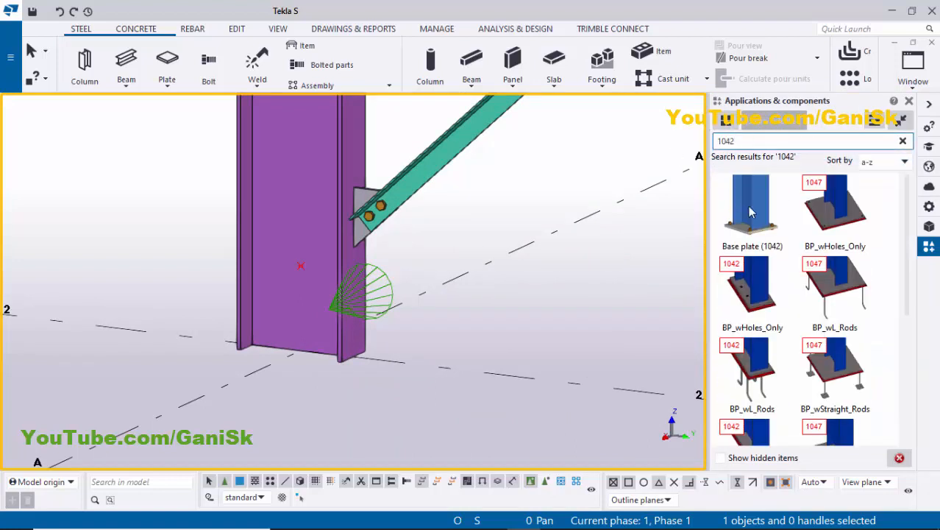
Add a Base plate (1042) to the bottom end of column A at grid 2.
{"action": "left_click", "coordinate": [752, 210]}
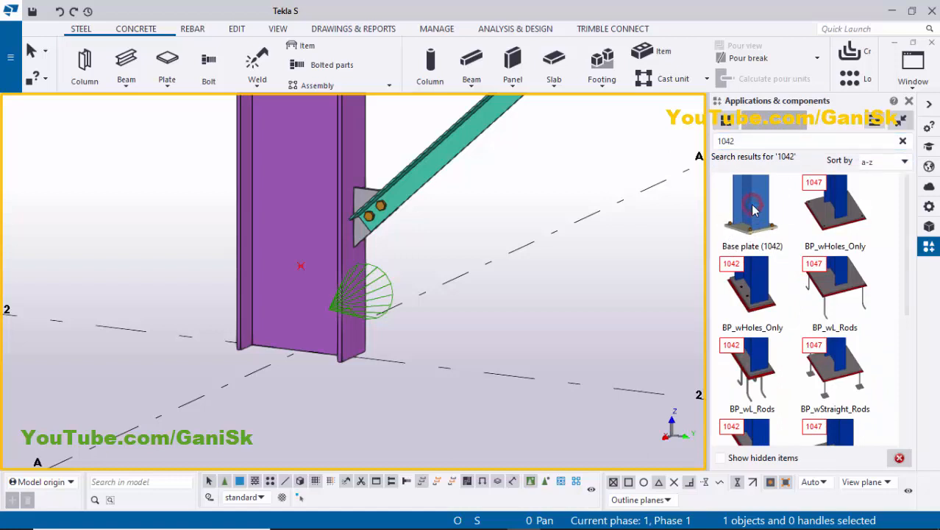
{"action": "double_click", "coordinate": [752, 209]}
{"action": "left_click", "coordinate": [300, 285]}
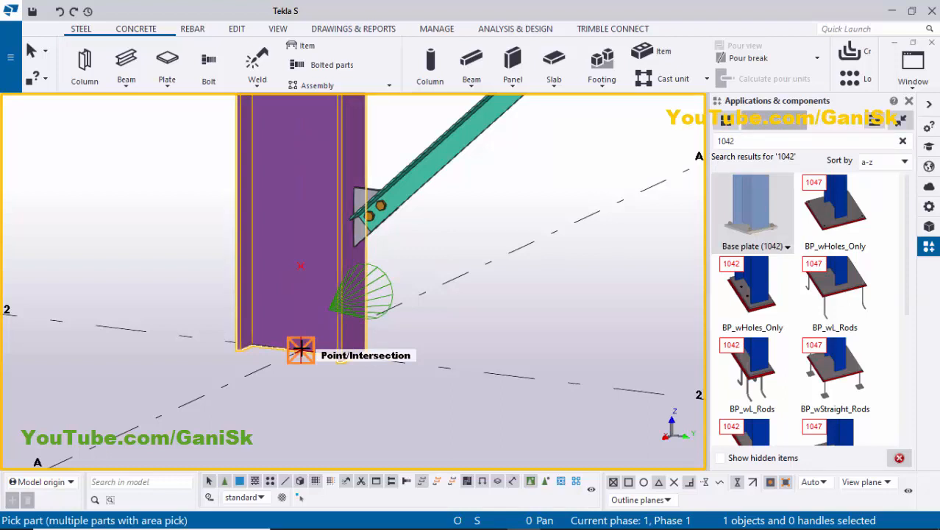
{"action": "left_click", "coordinate": [300, 351]}
{"action": "scroll", "coordinate": [293, 347], "scroll_direction": "down", "scroll_amount": 5}
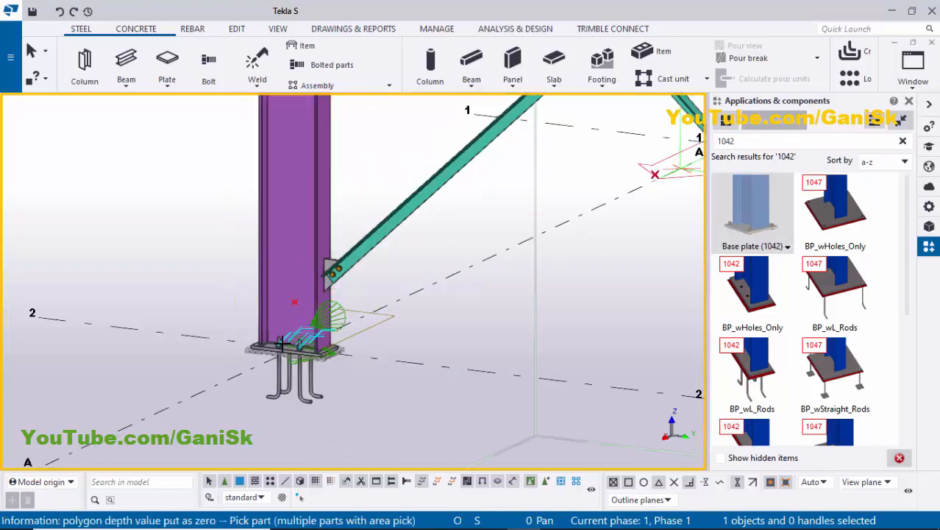
Add a Base plate (1042) to the bottom end of column B and close the component catalog.
{"action": "scroll", "coordinate": [480, 368], "scroll_direction": "up", "scroll_amount": 5}
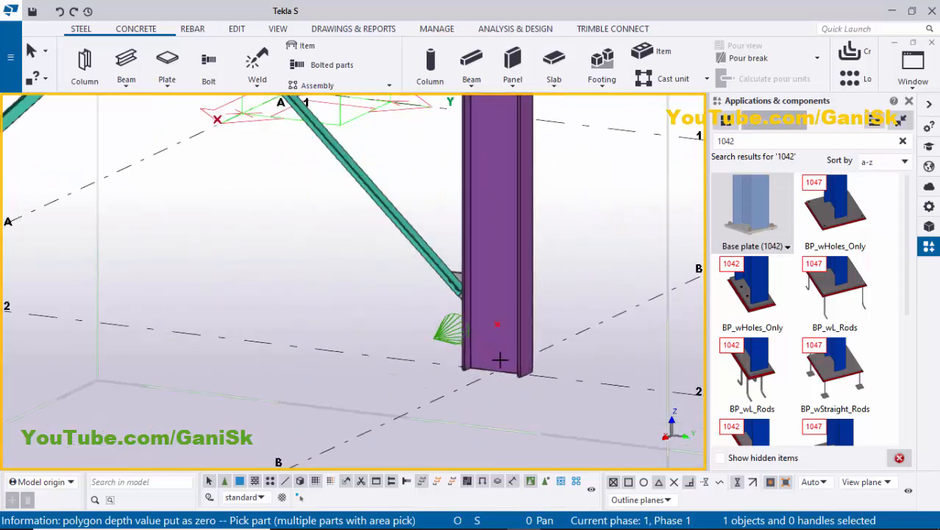
{"action": "left_click", "coordinate": [498, 360]}
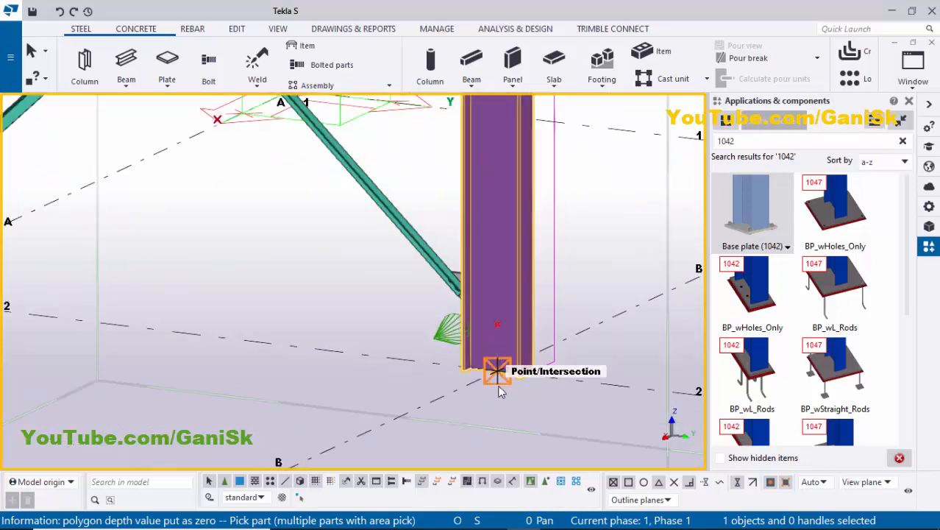
{"action": "left_click", "coordinate": [495, 381]}
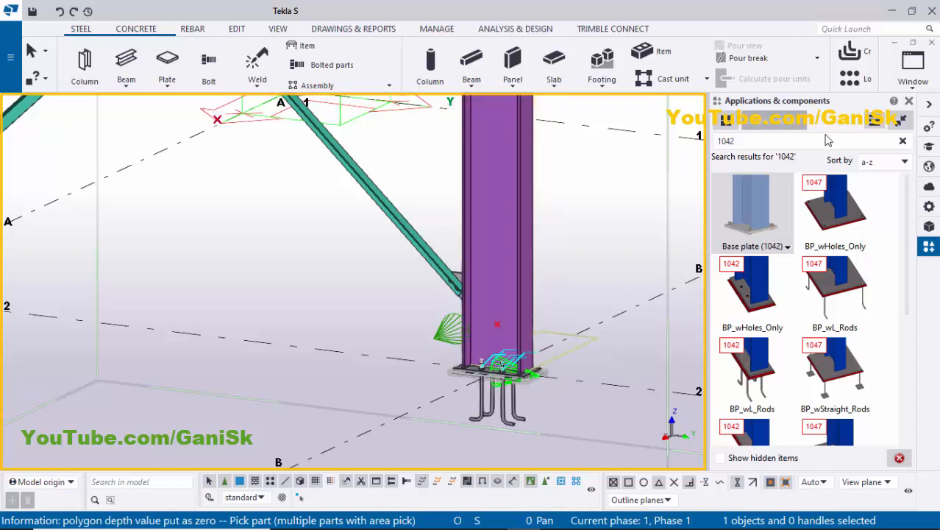
{"action": "left_click", "coordinate": [909, 103]}
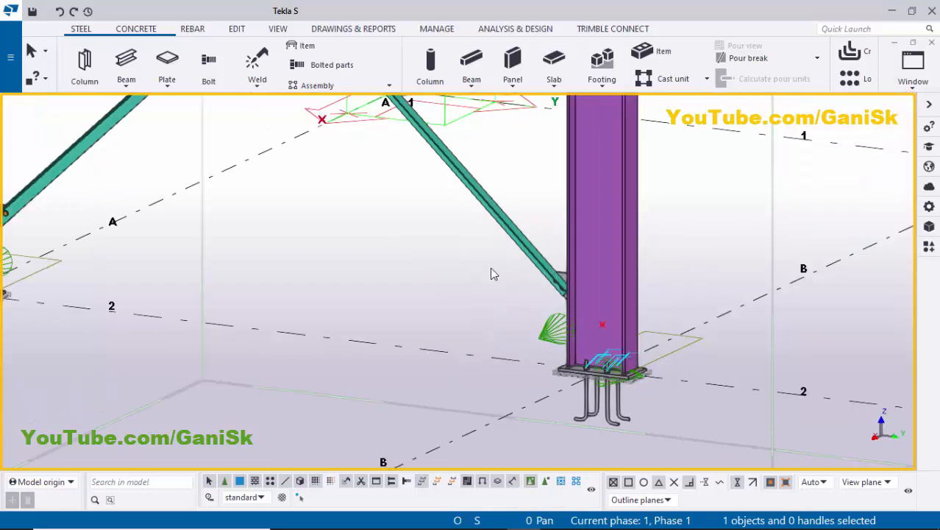
Redraw the 3D view and view the whole braced frame with its base plates.
{"action": "left_click", "coordinate": [417, 258]}
{"action": "right_click", "coordinate": [415, 214]}
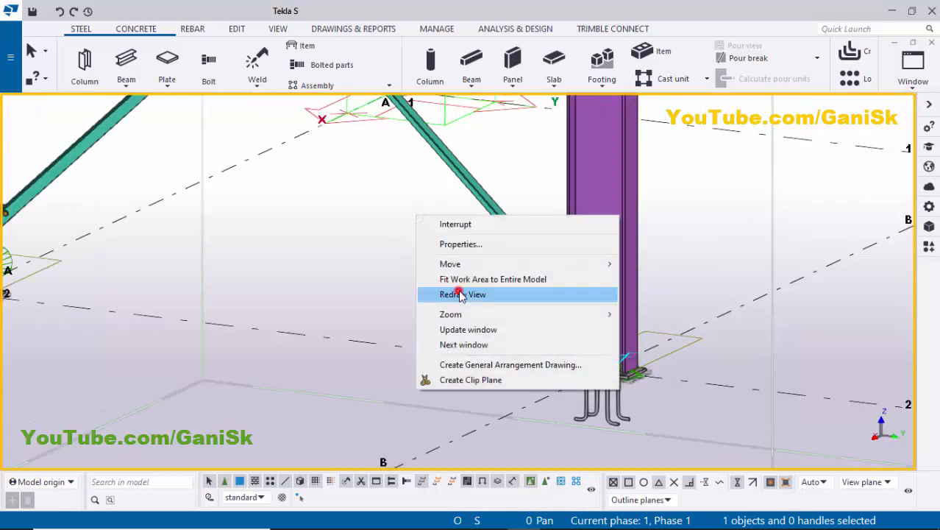
{"action": "left_click", "coordinate": [460, 293]}
{"action": "scroll", "coordinate": [471, 308], "scroll_direction": "down", "scroll_amount": 6}
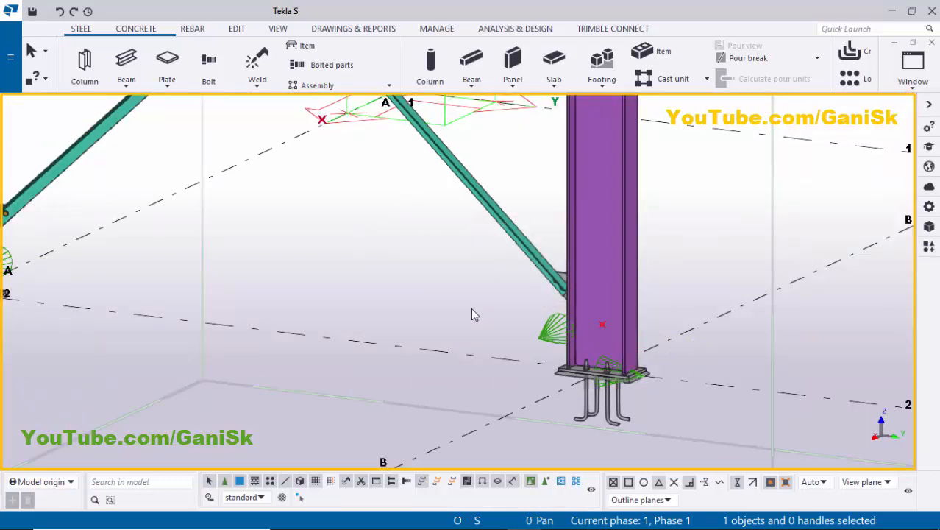
{"action": "scroll", "coordinate": [355, 315], "scroll_direction": "up", "scroll_amount": 3}
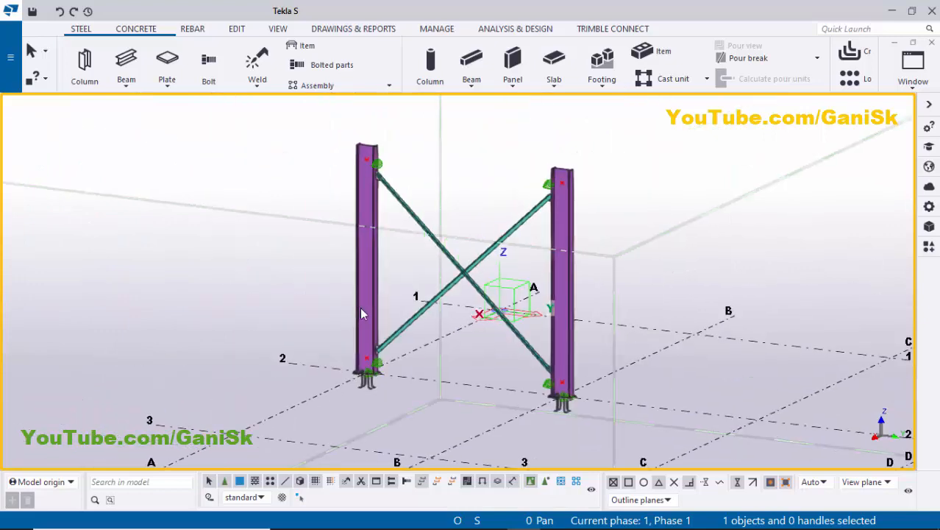
Create an assembly drawing of column A, performing numbering for all modified objects.
{"action": "right_click", "coordinate": [374, 253]}
{"action": "mouse_move", "coordinate": [420, 393]}
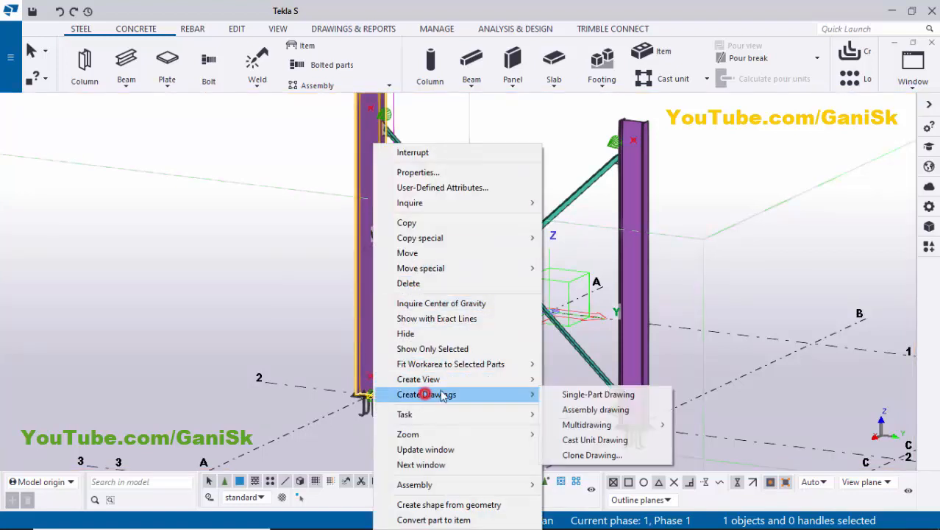
{"action": "left_click", "coordinate": [585, 397]}
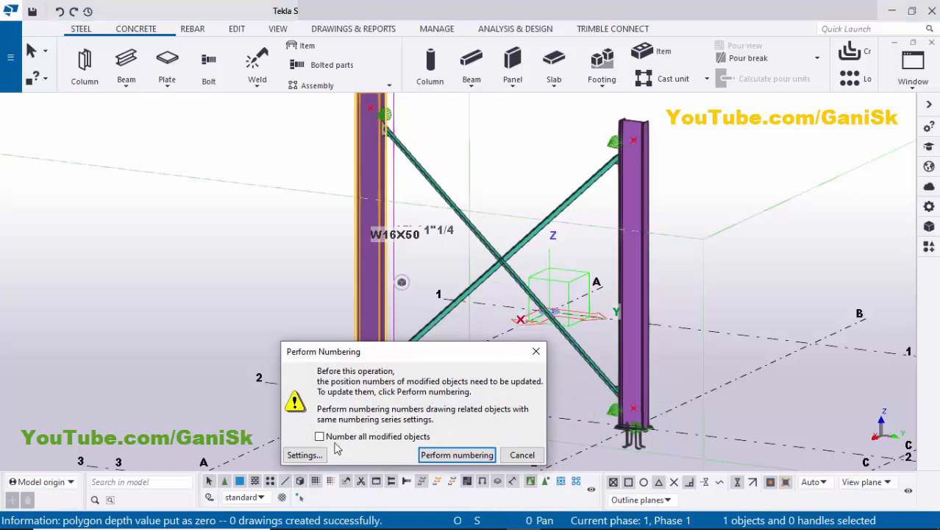
{"action": "left_click", "coordinate": [320, 437]}
{"action": "left_click", "coordinate": [455, 455]}
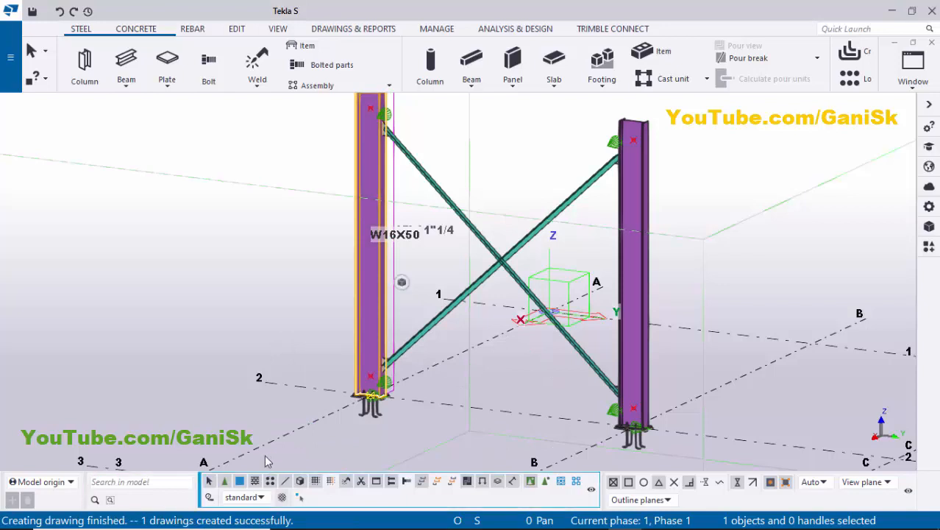
Redraw the 3D view and open the Document manager.
{"action": "right_click", "coordinate": [230, 221]}
{"action": "left_click", "coordinate": [283, 294]}
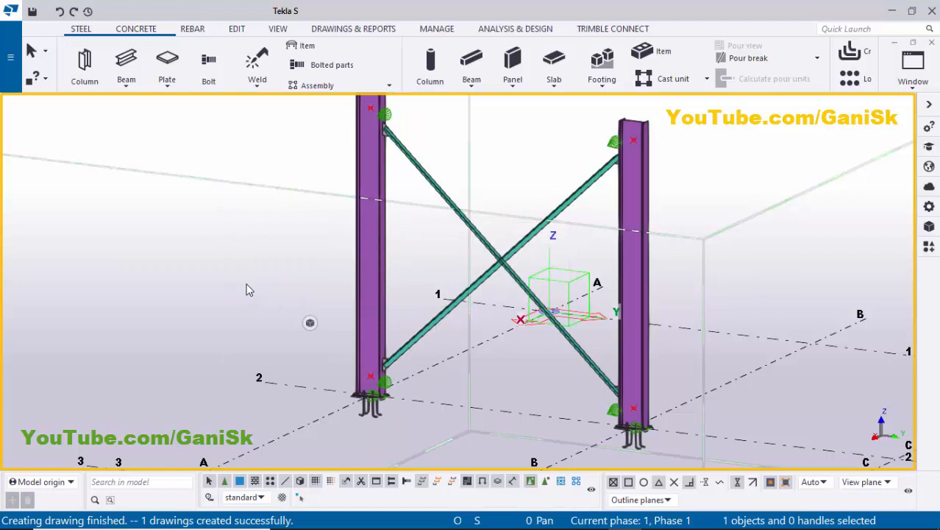
{"action": "key", "text": "ctrl+l"}
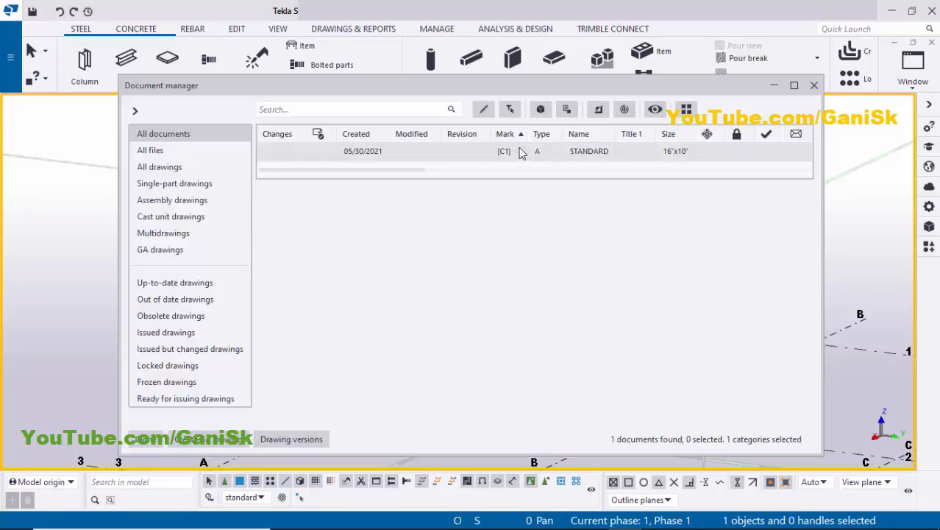
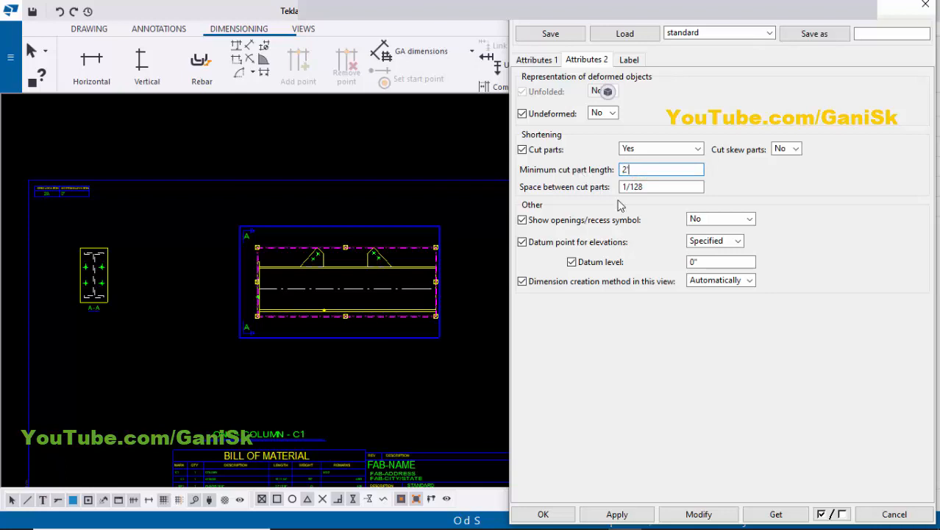
Apply a minimum cut part length of 2'-0" to the column's front view and close the view properties.
{"action": "left_click", "coordinate": [693, 515]}
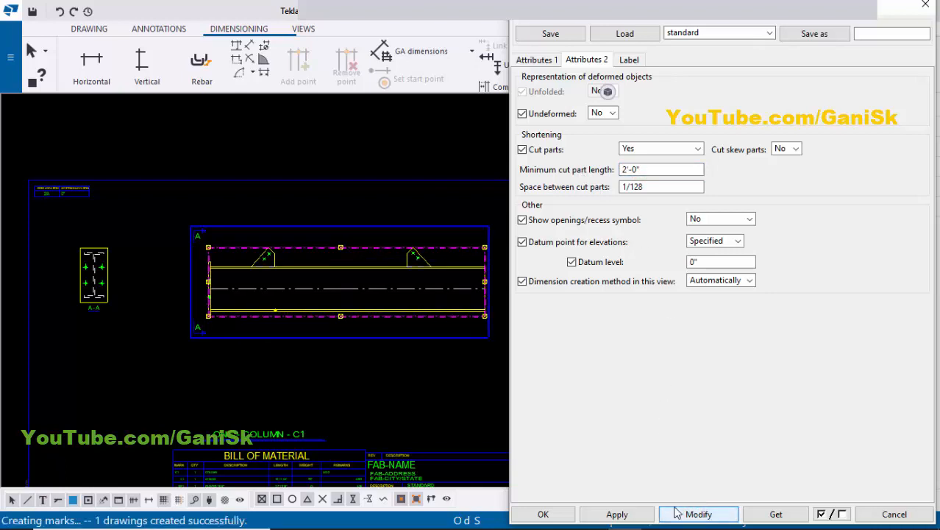
{"action": "left_click", "coordinate": [543, 514]}
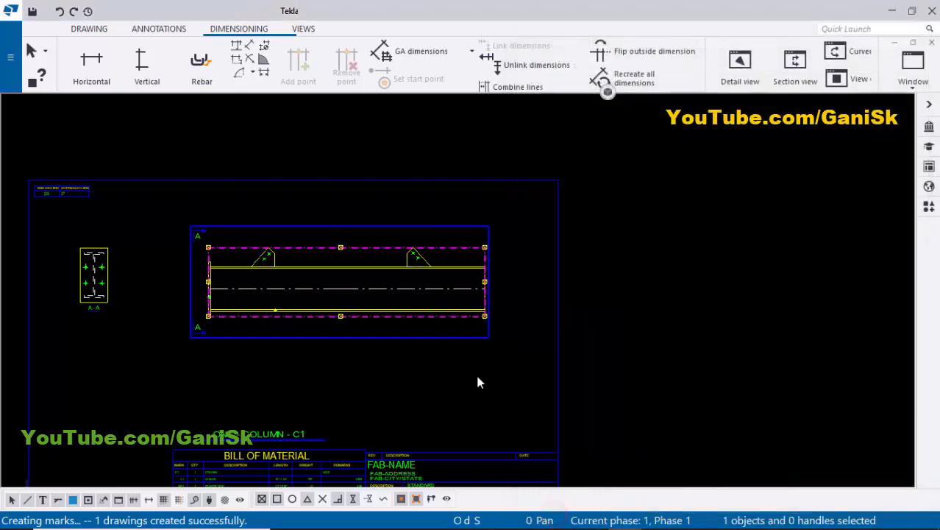
{"action": "left_click", "coordinate": [435, 357]}
Move section view A-A closer to the column's front view.
{"action": "middle_click_drag", "start_coordinate": [313, 340], "coordinate": [367, 338]}
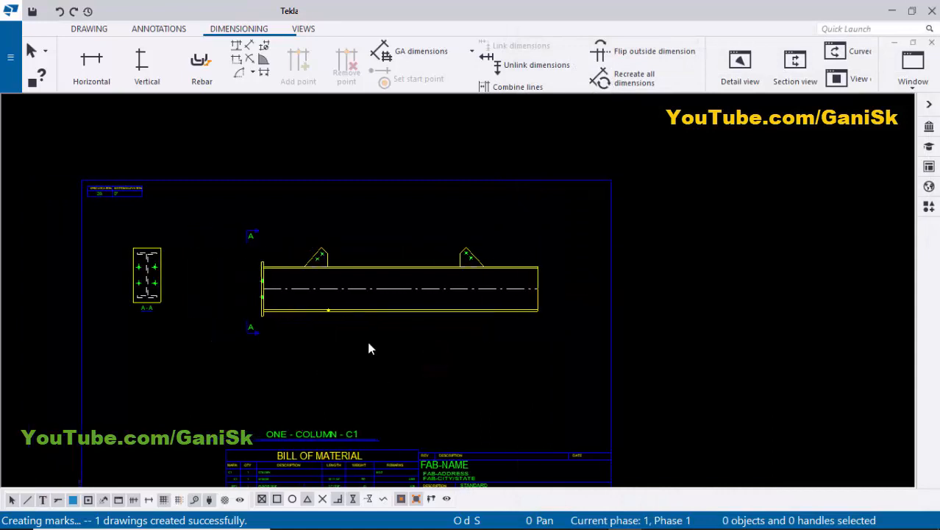
{"action": "left_click", "coordinate": [388, 338]}
{"action": "mouse_move", "coordinate": [414, 338]}
{"action": "left_mouse_down"}
{"action": "mouse_move", "coordinate": [384, 326]}
{"action": "mouse_move", "coordinate": [396, 323]}
{"action": "left_mouse_up"}
{"action": "left_click", "coordinate": [384, 349]}
{"action": "scroll", "coordinate": [188, 321], "scroll_direction": "up", "scroll_amount": 1}
{"action": "scroll", "coordinate": [188, 321], "scroll_direction": "up", "scroll_amount": 1}
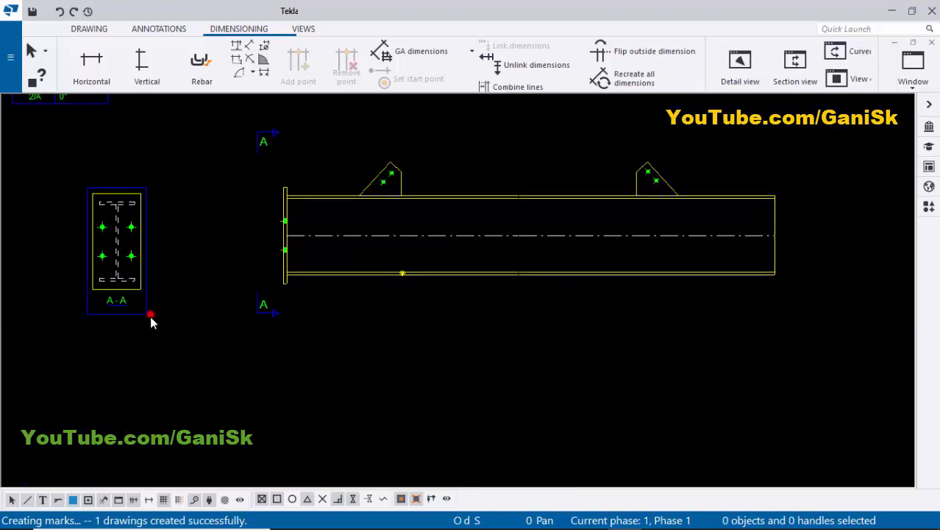
{"action": "left_click_drag", "start_coordinate": [142, 314], "coordinate": [193, 311]}
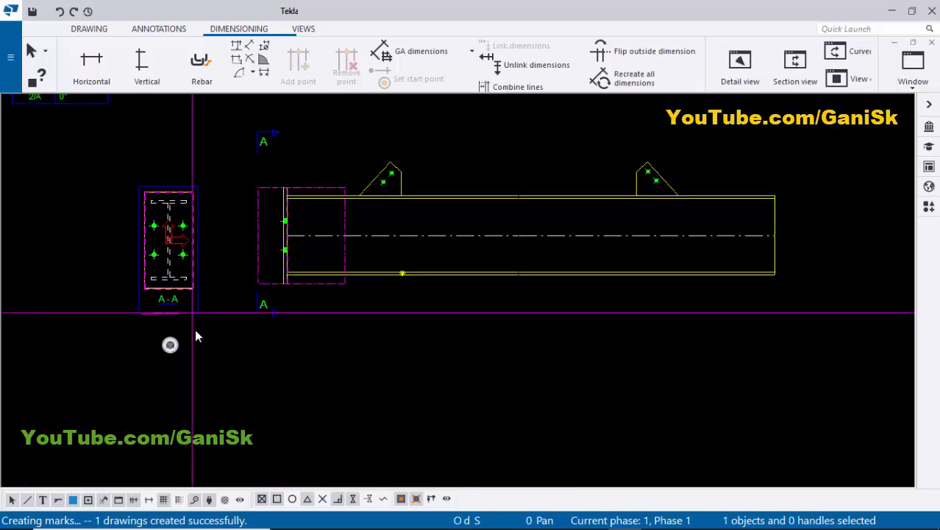
Shorten the upper end of section mark A so it sits closer to the column.
{"action": "left_click", "coordinate": [228, 160]}
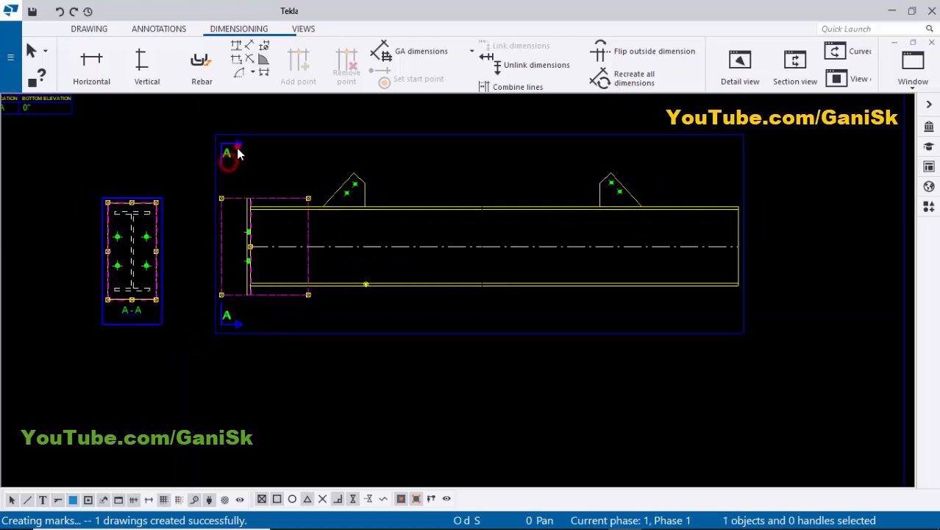
{"action": "left_click_drag", "start_coordinate": [237, 146], "coordinate": [236, 177]}
{"action": "left_click", "coordinate": [177, 209]}
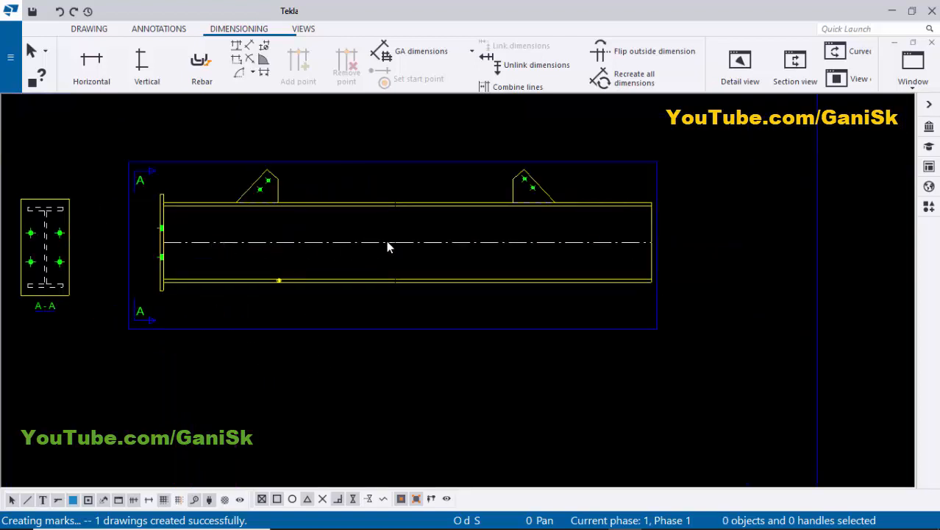
Turn off the center line of the column part in the front view.
{"action": "left_click", "coordinate": [387, 244]}
{"action": "double_click", "coordinate": [396, 254]}
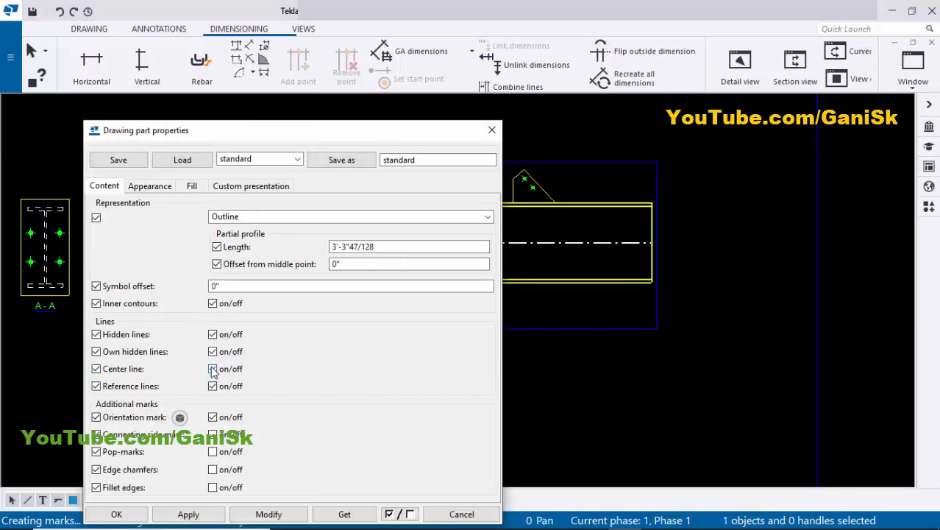
{"action": "left_click", "coordinate": [269, 514]}
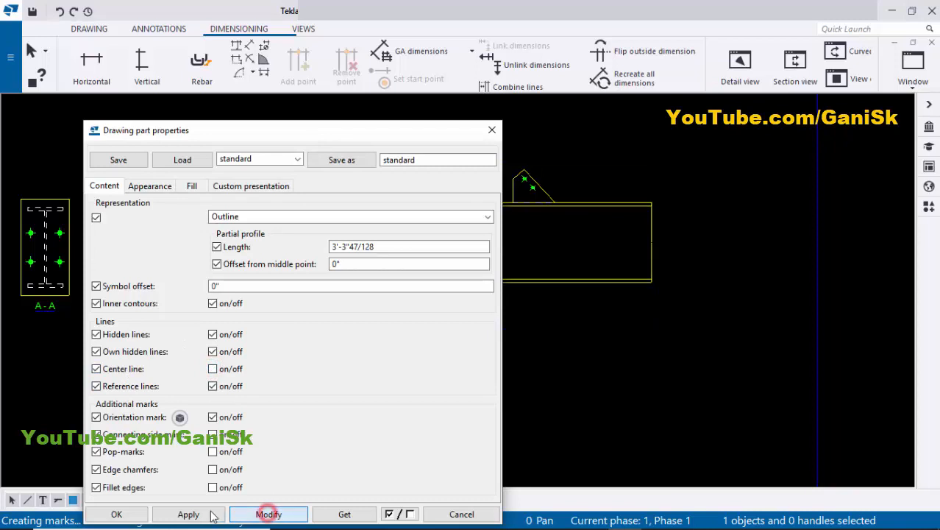
{"action": "left_click", "coordinate": [131, 512]}
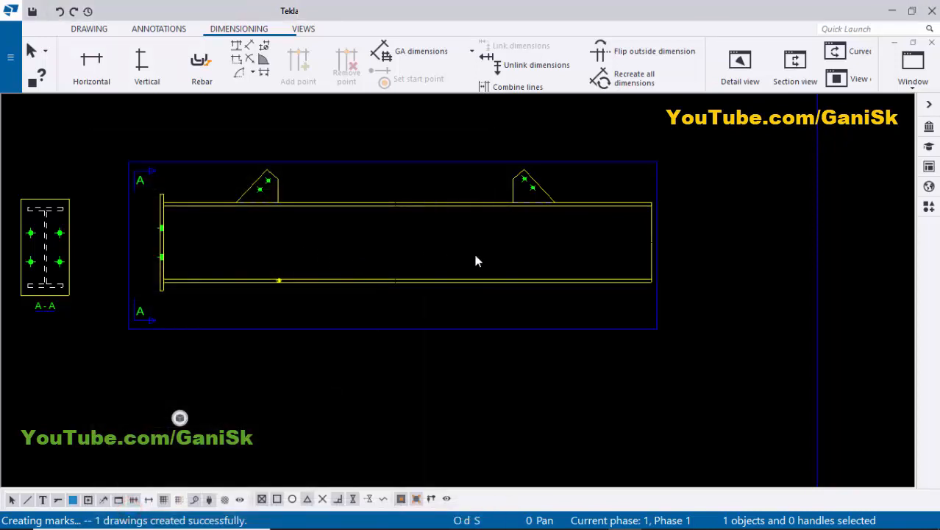
Add a part mark to the main column part in the front view, using the applied mark properties.
{"action": "scroll", "coordinate": [370, 357], "scroll_direction": "up", "scroll_amount": 2}
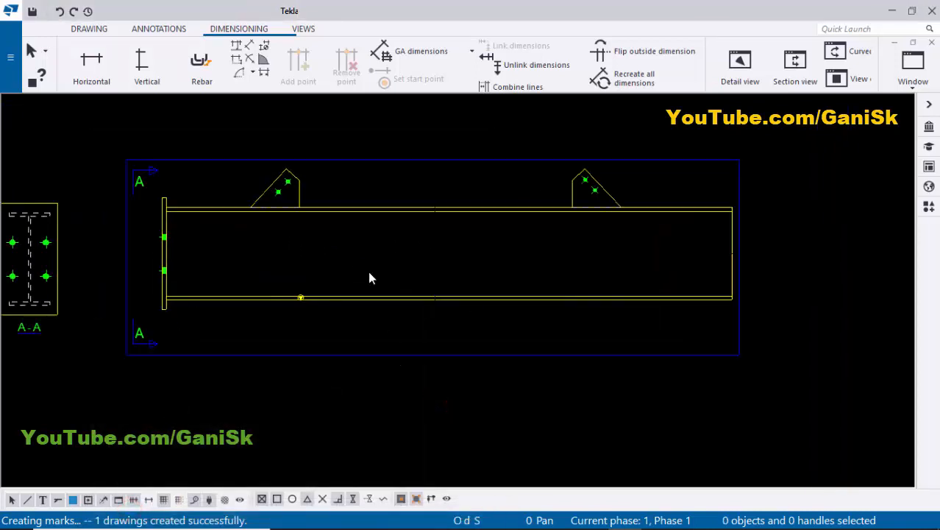
{"action": "middle_click_drag", "start_coordinate": [364, 306], "coordinate": [378, 344]}
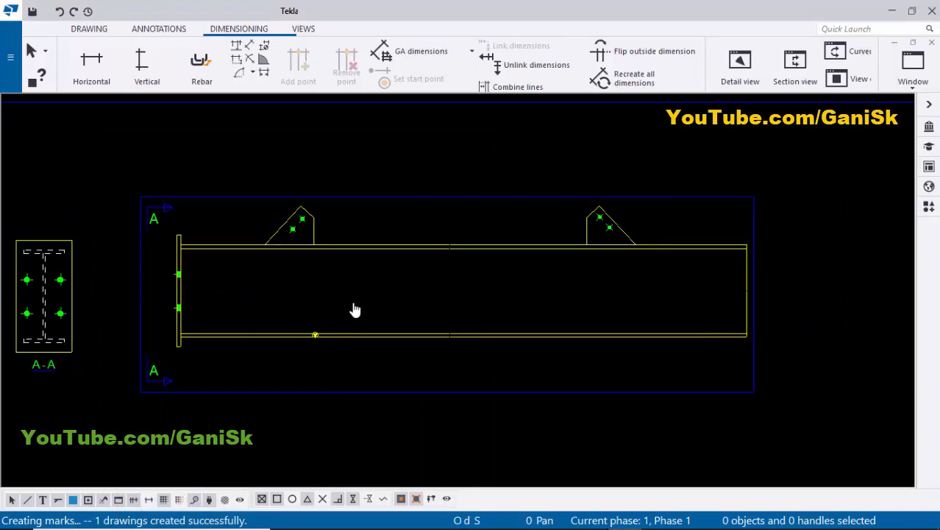
{"action": "middle_click_drag", "start_coordinate": [356, 310], "coordinate": [418, 319]}
{"action": "scroll", "coordinate": [306, 286], "scroll_direction": "up", "scroll_amount": 2}
{"action": "left_click", "coordinate": [471, 245]}
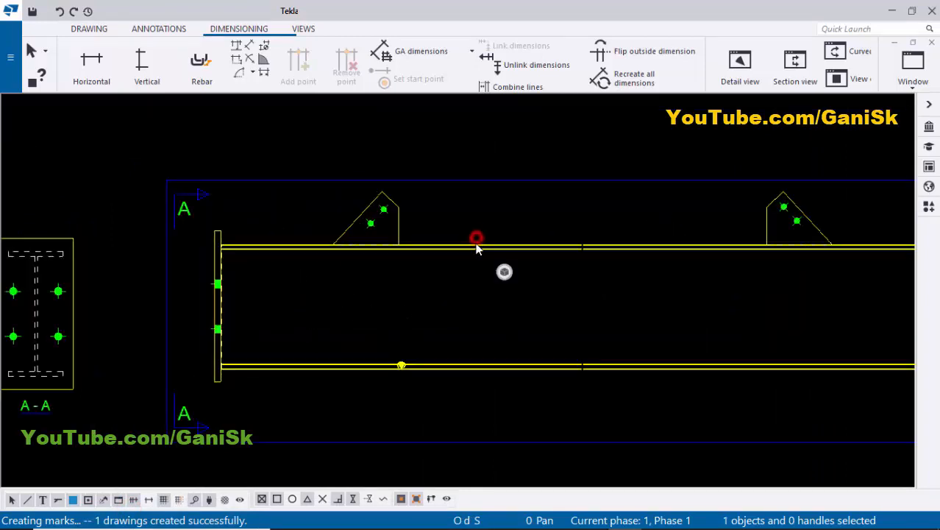
{"action": "right_click", "coordinate": [475, 243]}
{"action": "left_click", "coordinate": [517, 321]}
{"action": "left_click", "coordinate": [674, 337]}
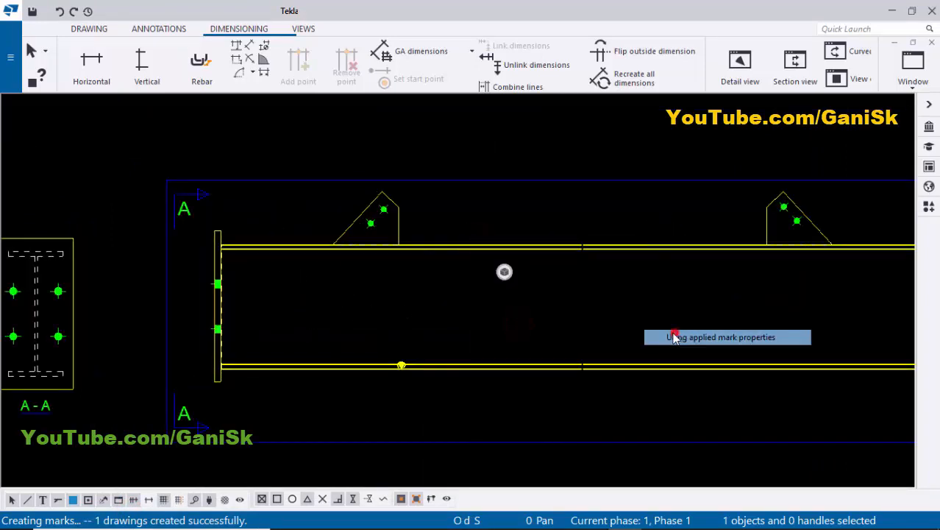
Move the column's part mark C1 just above the upper flange, between the two gusset plates.
{"action": "left_click", "coordinate": [421, 237]}
{"action": "left_click_drag", "start_coordinate": [423, 250], "coordinate": [577, 230]}
{"action": "scroll", "coordinate": [578, 251], "scroll_direction": "up", "scroll_amount": 2}
{"action": "left_click", "coordinate": [612, 223]}
{"action": "scroll", "coordinate": [585, 235], "scroll_direction": "up", "scroll_amount": 3}
{"action": "scroll", "coordinate": [552, 246], "scroll_direction": "down", "scroll_amount": 4}
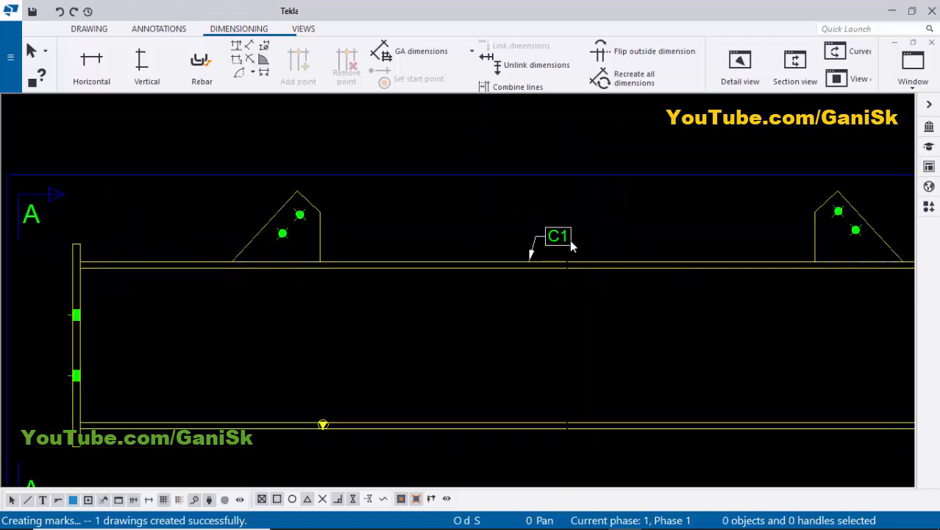
Add a part mark to the base plate using the applied mark properties and place it outside the plate, away from the column.
{"action": "scroll", "coordinate": [420, 272], "scroll_direction": "down", "scroll_amount": 5}
{"action": "scroll", "coordinate": [409, 276], "scroll_direction": "up", "scroll_amount": 4}
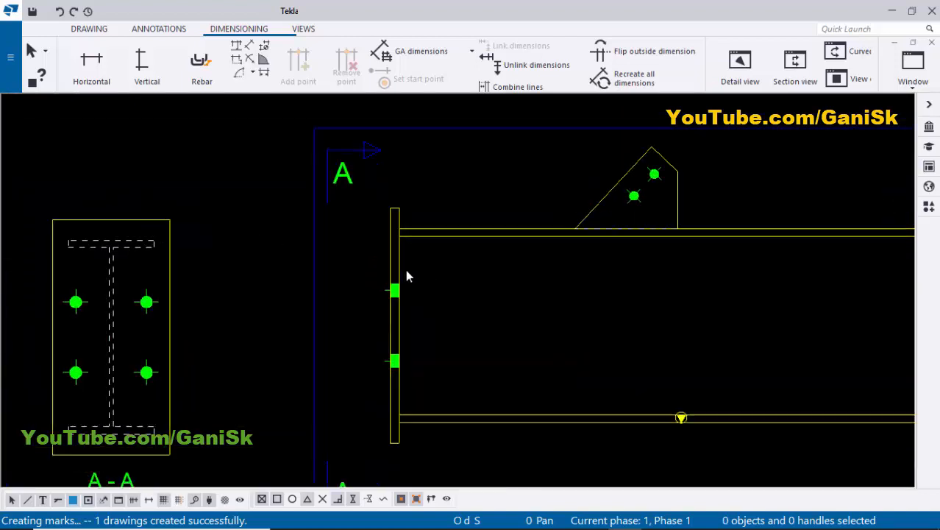
{"action": "scroll", "coordinate": [409, 276], "scroll_direction": "up", "scroll_amount": 2}
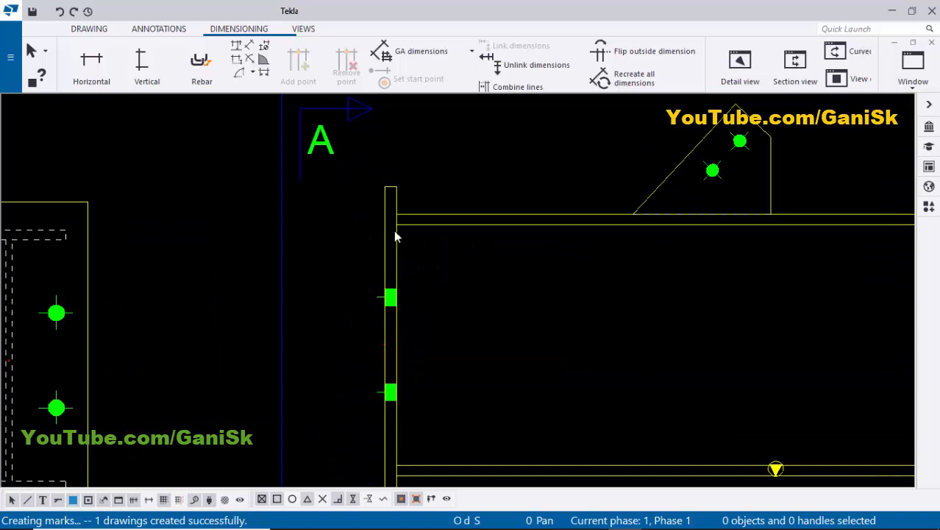
{"action": "right_click", "coordinate": [384, 266]}
{"action": "left_click", "coordinate": [446, 341]}
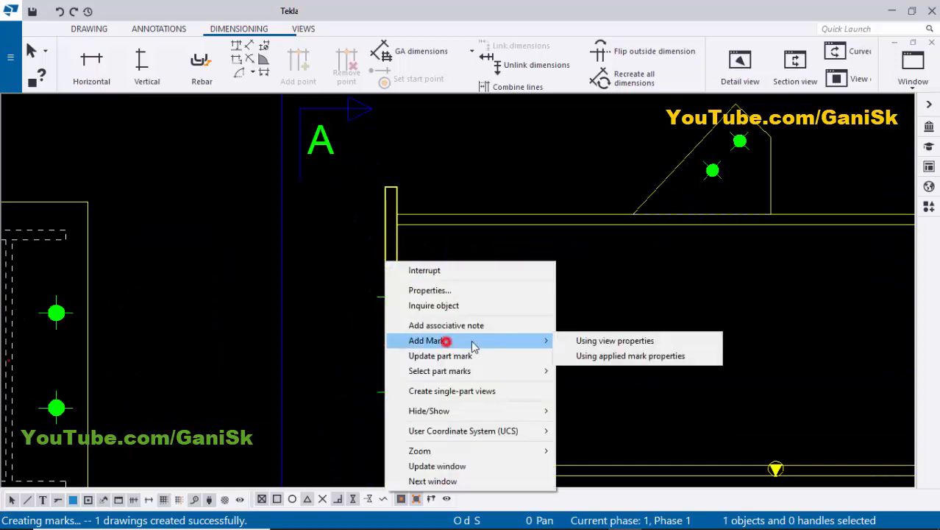
{"action": "left_click", "coordinate": [589, 356]}
{"action": "scroll", "coordinate": [458, 336], "scroll_direction": "up", "scroll_amount": 1}
{"action": "left_click_drag", "start_coordinate": [495, 254], "coordinate": [369, 264]}
Add a part mark with the applied mark properties to the gusset nearest the base plate and place it beside its sloped edge.
{"action": "scroll", "coordinate": [547, 271], "scroll_direction": "down", "scroll_amount": 6}
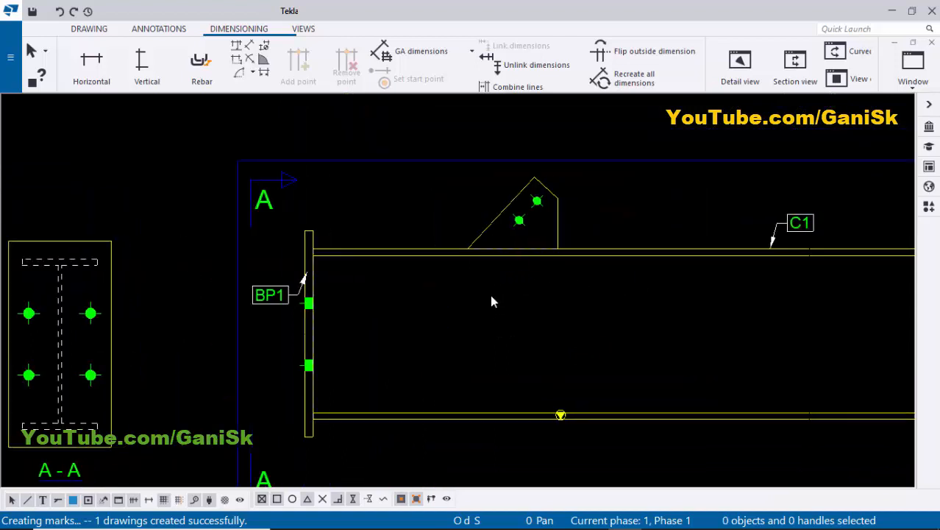
{"action": "scroll", "coordinate": [398, 294], "scroll_direction": "up", "scroll_amount": 1}
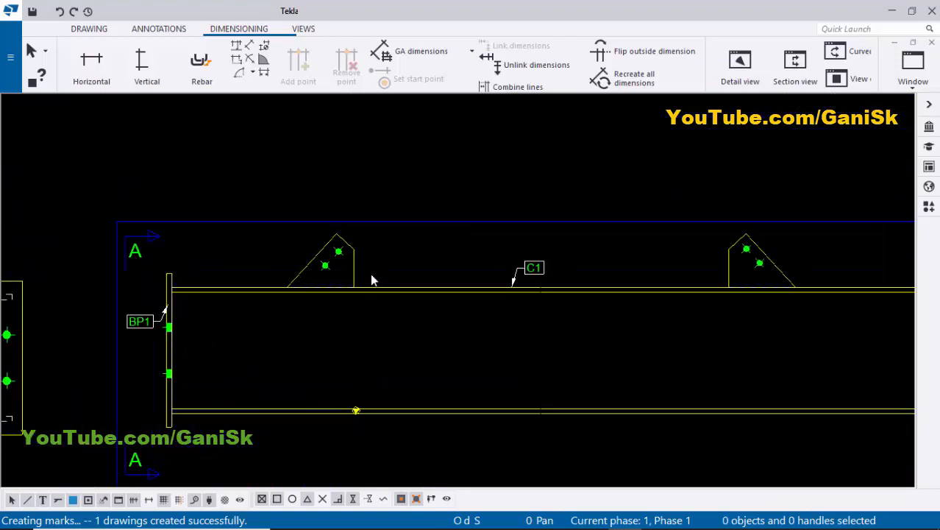
{"action": "scroll", "coordinate": [367, 268], "scroll_direction": "up", "scroll_amount": 2}
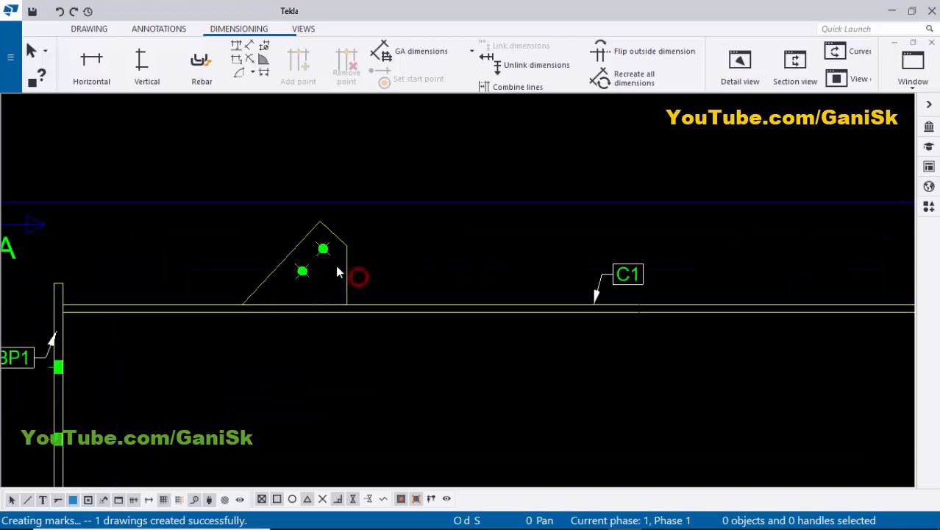
{"action": "right_click", "coordinate": [337, 272]}
{"action": "mouse_move", "coordinate": [381, 345]}
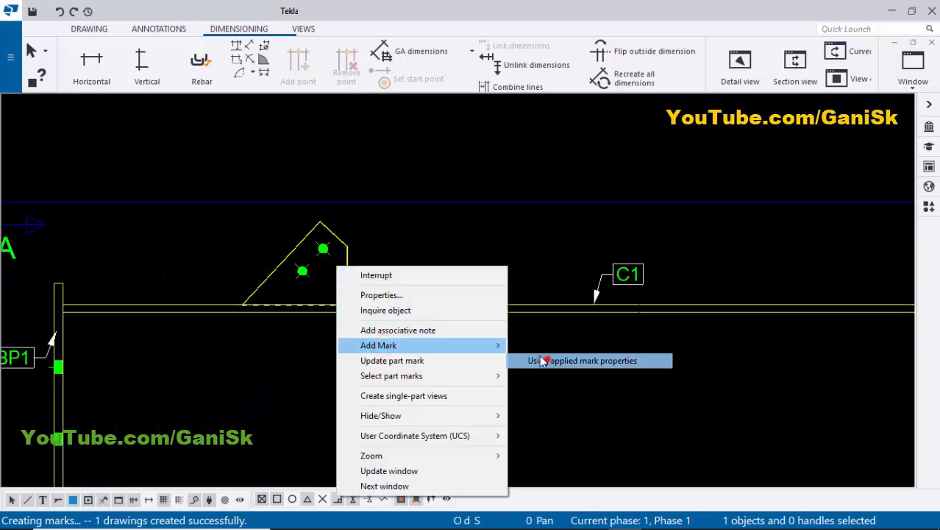
{"action": "left_click", "coordinate": [543, 361]}
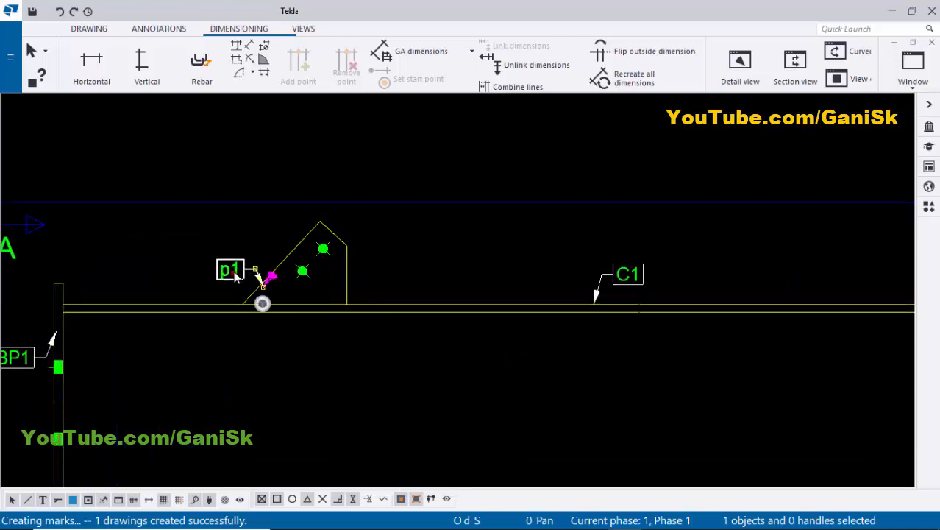
{"action": "left_click_drag", "start_coordinate": [233, 272], "coordinate": [225, 267]}
{"action": "left_click", "coordinate": [441, 268]}
Add a part mark with the applied mark properties to the gusset farther from the base plate and place it beside its sloped edge.
{"action": "scroll", "coordinate": [278, 270], "scroll_direction": "down", "scroll_amount": 3}
{"action": "middle_click_drag", "start_coordinate": [418, 292], "coordinate": [217, 297]}
{"action": "scroll", "coordinate": [480, 284], "scroll_direction": "up", "scroll_amount": 2}
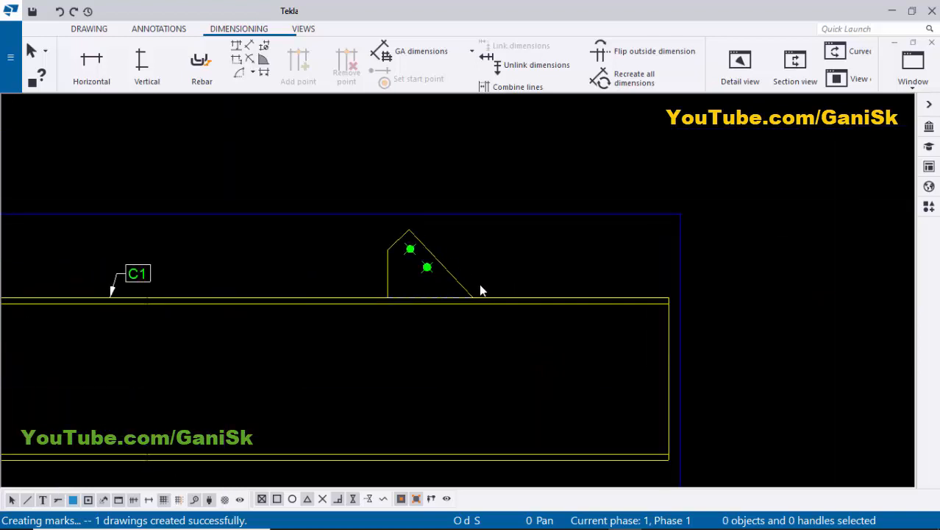
{"action": "scroll", "coordinate": [479, 287], "scroll_direction": "up", "scroll_amount": 1}
{"action": "right_click", "coordinate": [454, 271]}
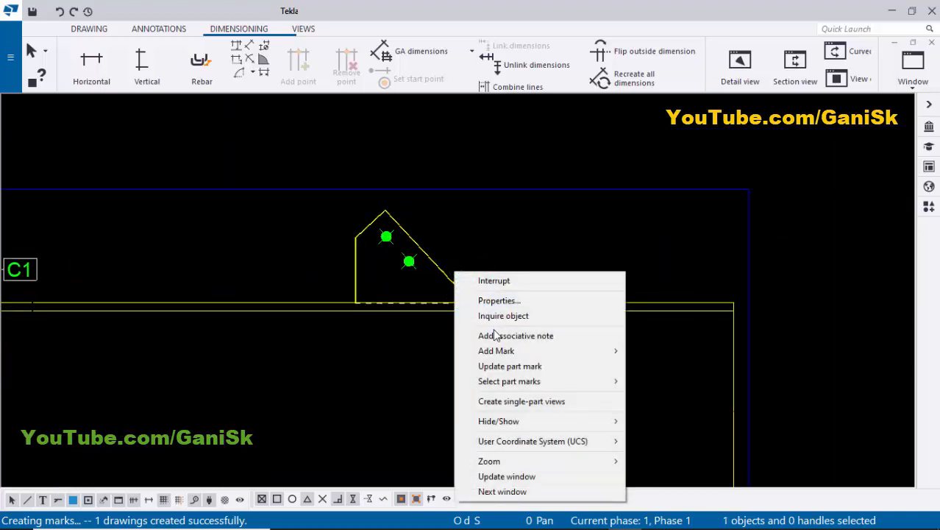
{"action": "left_click", "coordinate": [506, 351]}
{"action": "left_click", "coordinate": [691, 366]}
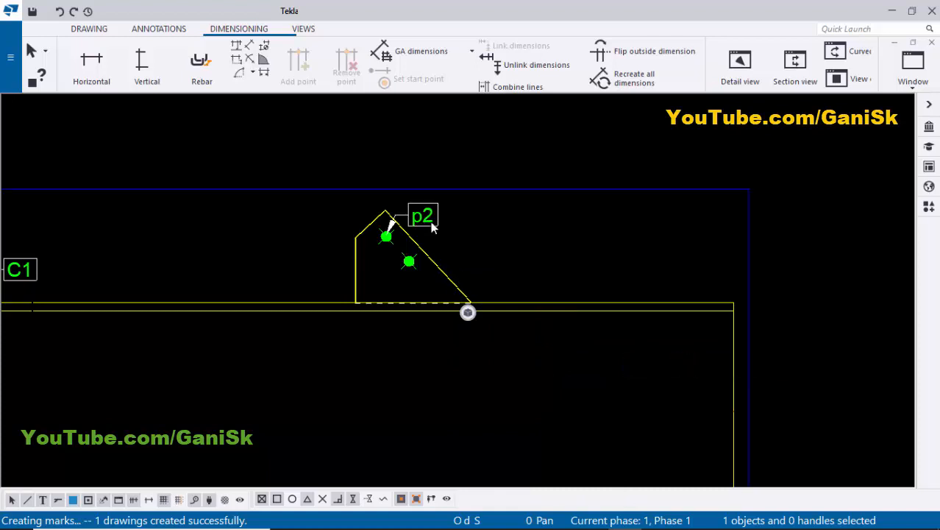
{"action": "mouse_move", "coordinate": [432, 222]}
{"action": "left_mouse_down"}
{"action": "mouse_move", "coordinate": [477, 256]}
{"action": "mouse_move", "coordinate": [433, 248]}
{"action": "mouse_move", "coordinate": [486, 288]}
{"action": "mouse_move", "coordinate": [481, 263]}
{"action": "left_mouse_up"}
Move the base plate's mark BP1 lower so it sits between the plate's two bolt rows.
{"action": "scroll", "coordinate": [336, 287], "scroll_direction": "down", "scroll_amount": 3}
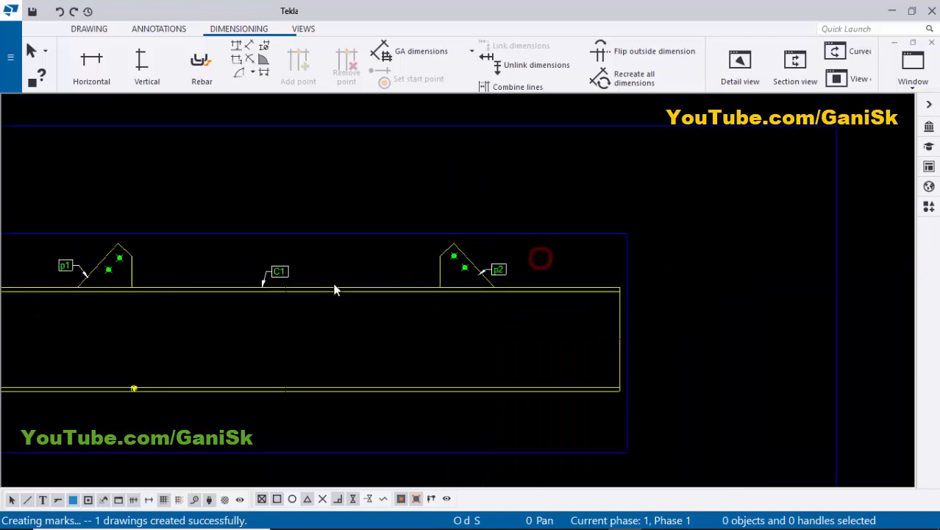
{"action": "scroll", "coordinate": [172, 327], "scroll_direction": "up", "scroll_amount": 3}
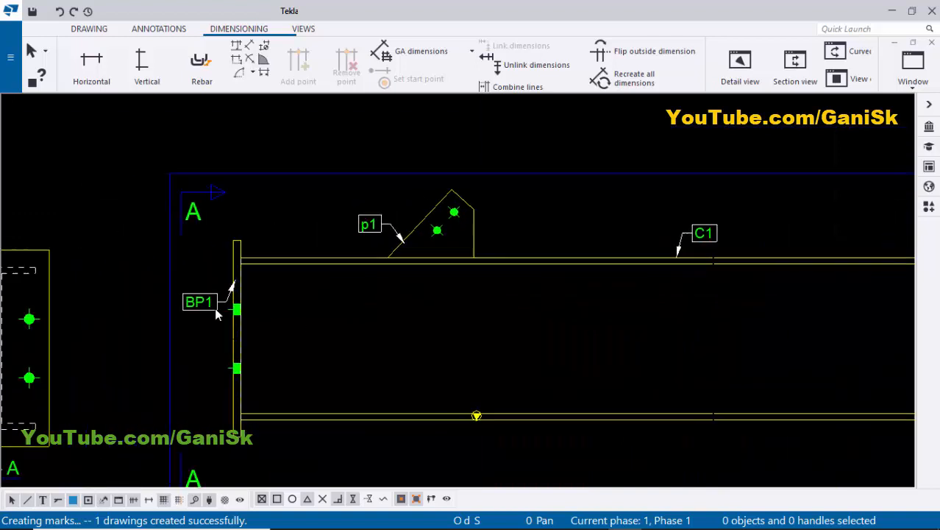
{"action": "left_click_drag", "start_coordinate": [207, 304], "coordinate": [206, 347]}
{"action": "scroll", "coordinate": [260, 379], "scroll_direction": "down", "scroll_amount": 2}
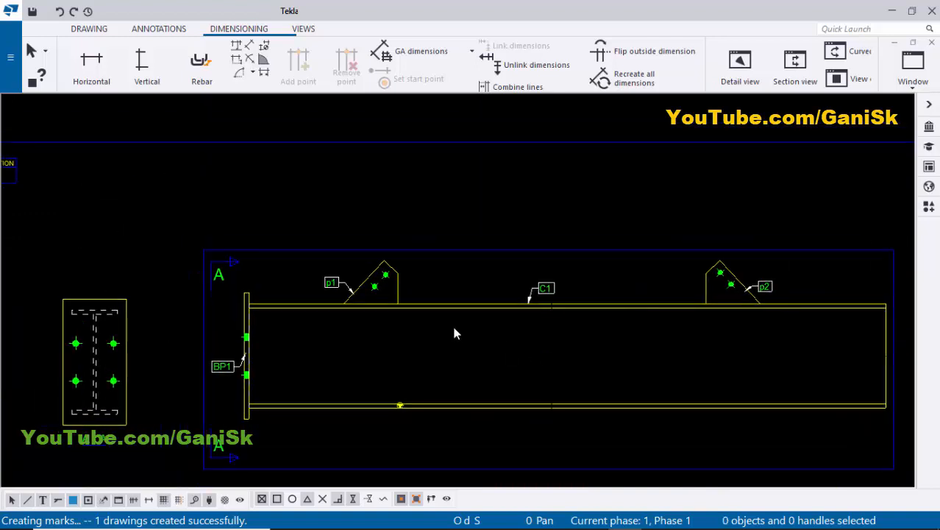
Start a horizontal dimension from the base plate's column-side face to the straight outer edge of gusset p1.
{"action": "scroll", "coordinate": [408, 304], "scroll_direction": "up", "scroll_amount": 2}
{"action": "scroll", "coordinate": [401, 313], "scroll_direction": "up", "scroll_amount": 1}
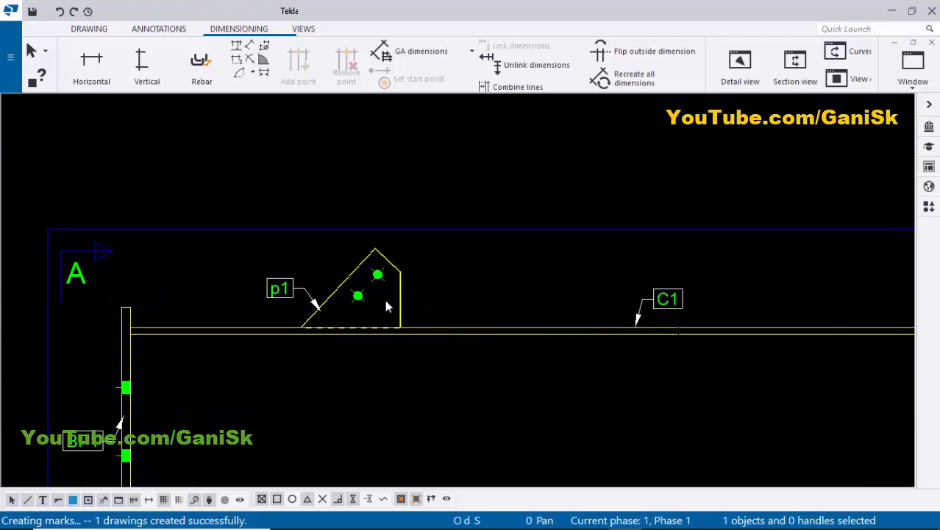
{"action": "scroll", "coordinate": [252, 335], "scroll_direction": "up", "scroll_amount": 4}
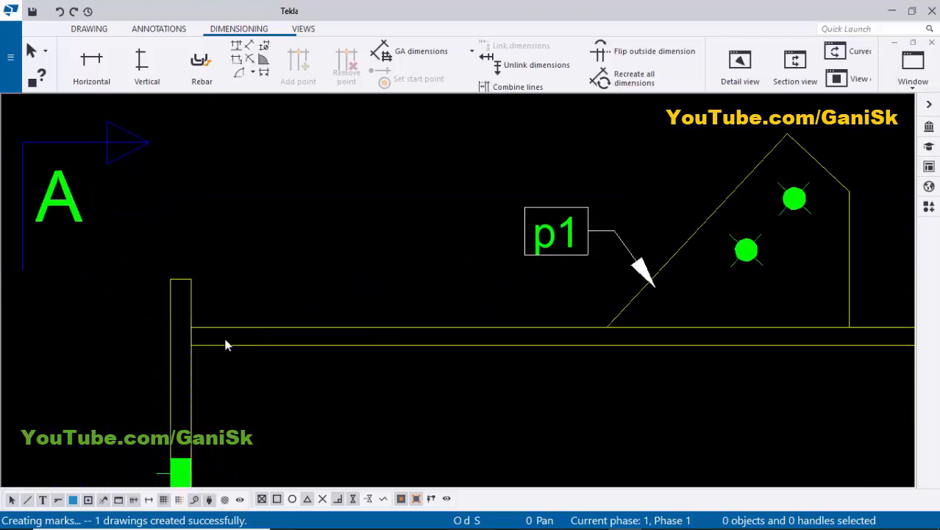
{"action": "scroll", "coordinate": [187, 333], "scroll_direction": "down", "scroll_amount": 4}
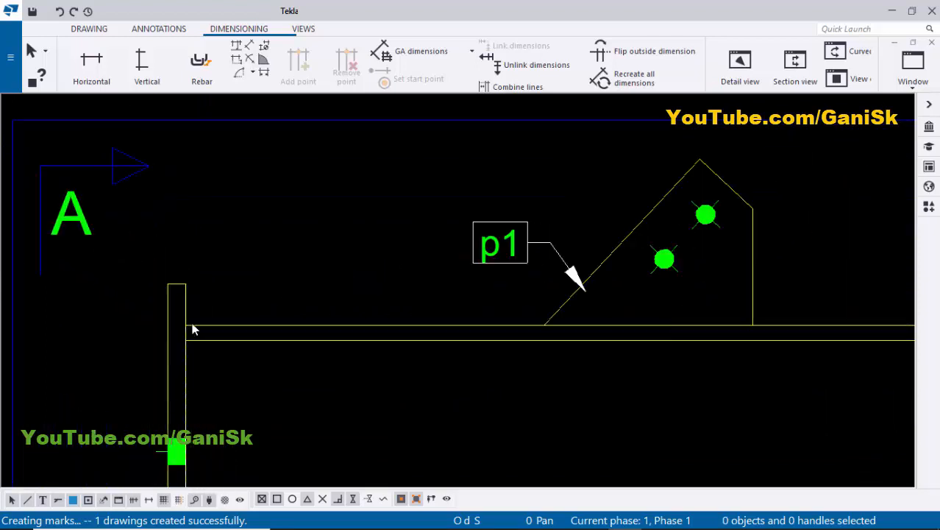
{"action": "left_click", "coordinate": [92, 68]}
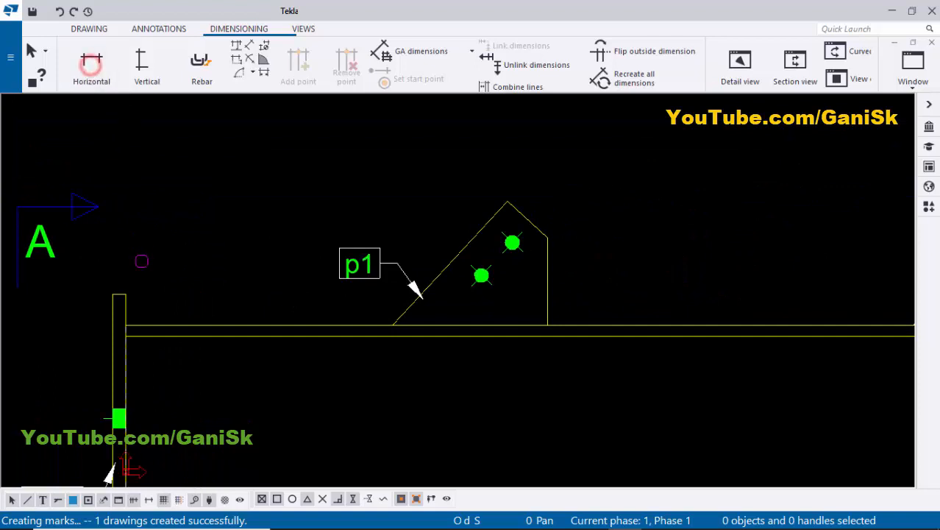
{"action": "scroll", "coordinate": [128, 325], "scroll_direction": "up", "scroll_amount": 3}
{"action": "scroll", "coordinate": [118, 322], "scroll_direction": "down", "scroll_amount": 6}
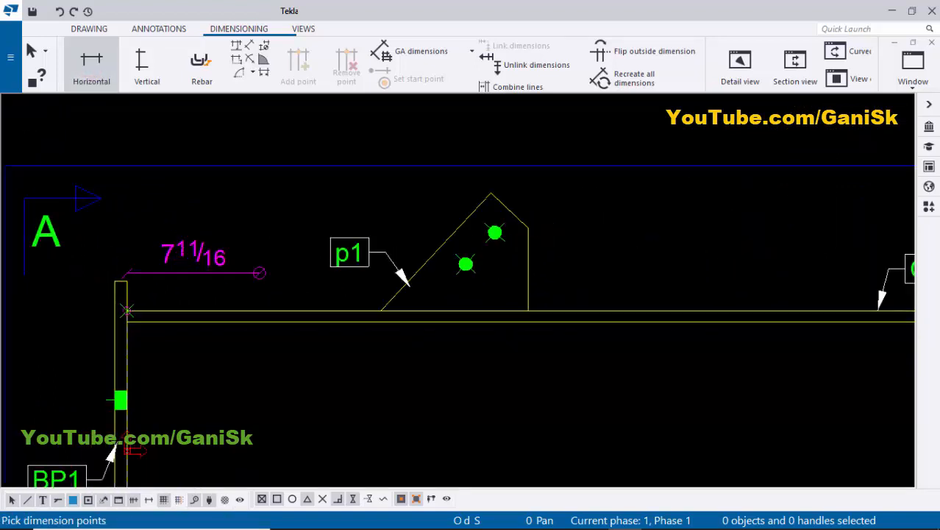
{"action": "middle_click_drag", "start_coordinate": [493, 233], "coordinate": [360, 268]}
{"action": "scroll", "coordinate": [357, 268], "scroll_direction": "up", "scroll_amount": 2}
{"action": "left_click", "coordinate": [350, 268]}
Extend the horizontal dimension to the straight outer edge of gusset p2 and place the dimension line above the gussets.
{"action": "scroll", "coordinate": [352, 267], "scroll_direction": "down", "scroll_amount": 5}
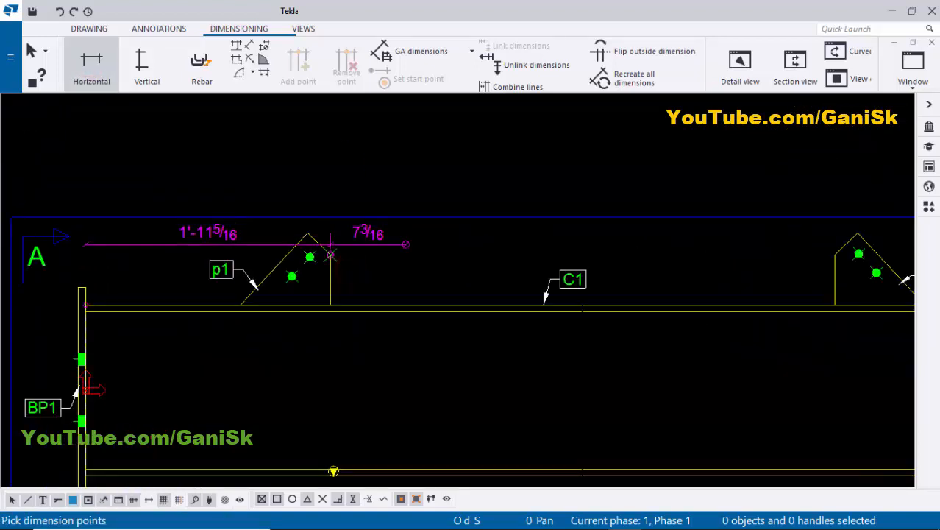
{"action": "middle_click_drag", "start_coordinate": [650, 251], "coordinate": [458, 269]}
{"action": "scroll", "coordinate": [489, 269], "scroll_direction": "up", "scroll_amount": 4}
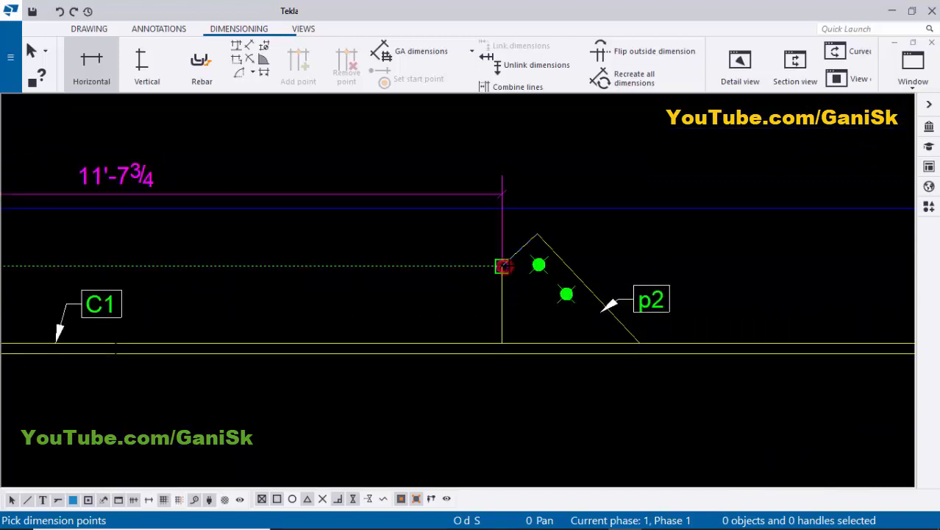
{"action": "left_click", "coordinate": [503, 266]}
{"action": "scroll", "coordinate": [330, 260], "scroll_direction": "down", "scroll_amount": 2}
{"action": "middle_click_drag", "start_coordinate": [330, 260], "coordinate": [501, 302]}
{"action": "middle_click", "coordinate": [361, 232]}
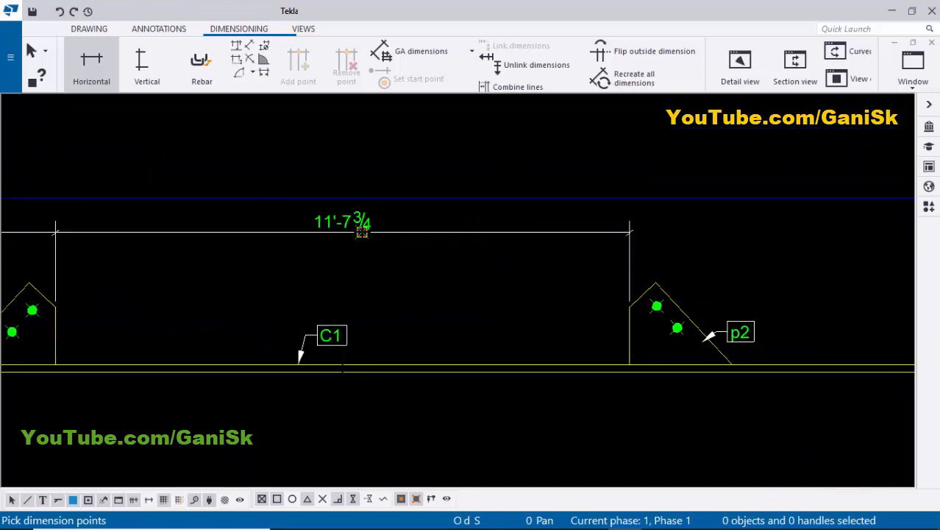
{"action": "scroll", "coordinate": [361, 232], "scroll_direction": "down", "scroll_amount": 2}
{"action": "middle_click_drag", "start_coordinate": [214, 411], "coordinate": [329, 430]}
{"action": "key", "text": "Escape"}
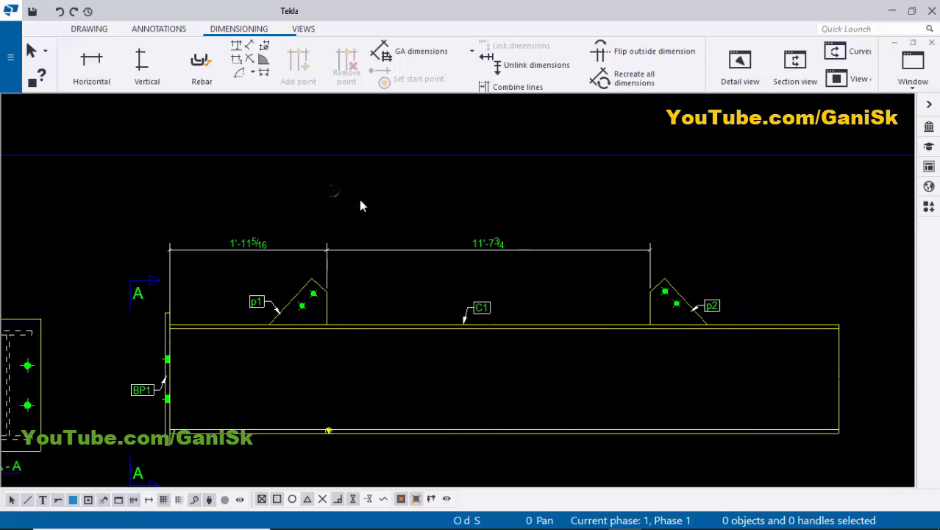
Move the horizontal gusset dimension line closer to the column.
{"action": "scroll", "coordinate": [250, 240], "scroll_direction": "up", "scroll_amount": 3}
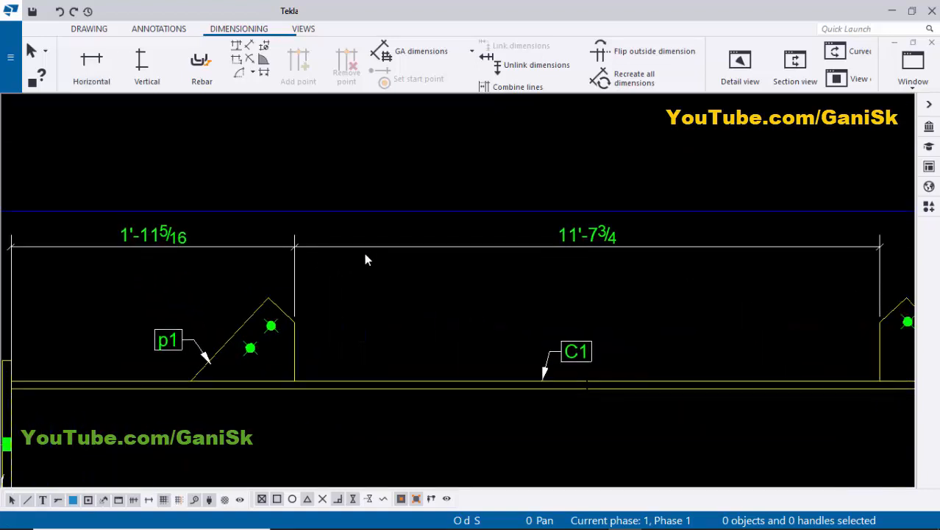
{"action": "left_click", "coordinate": [360, 248]}
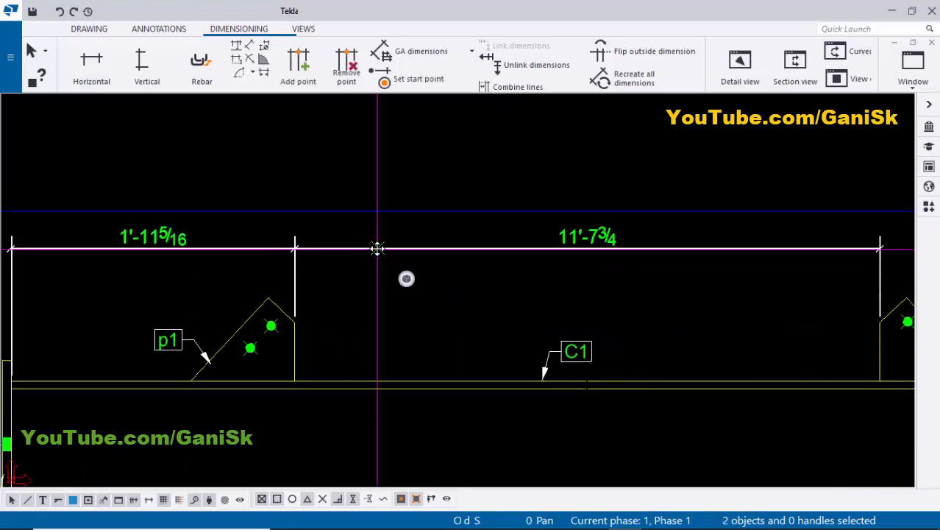
{"action": "left_click_drag", "start_coordinate": [376, 248], "coordinate": [372, 272]}
{"action": "scroll", "coordinate": [345, 294], "scroll_direction": "down", "scroll_amount": 2}
Place a weld mark on the joint between base plate BP1 and the column, between the plate's two bolt rows.
{"action": "scroll", "coordinate": [273, 315], "scroll_direction": "up", "scroll_amount": 5}
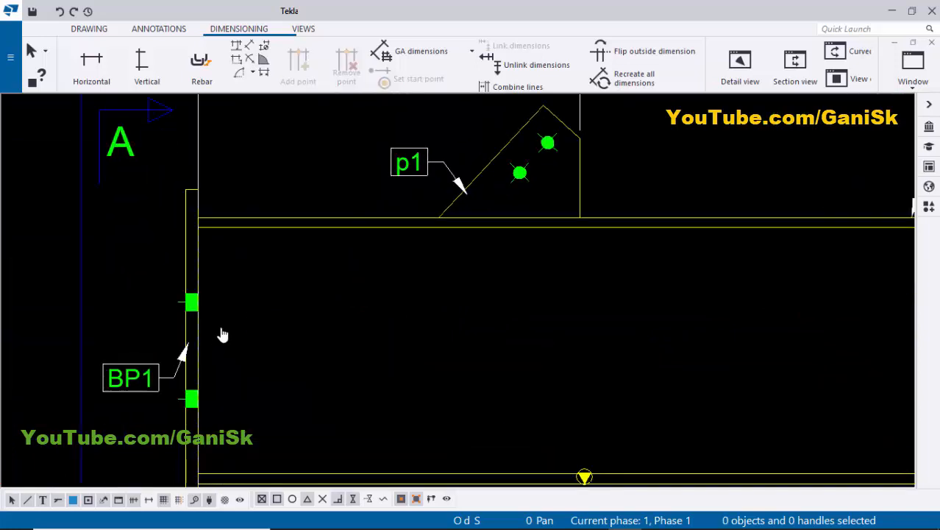
{"action": "scroll", "coordinate": [195, 298], "scroll_direction": "down", "scroll_amount": 2}
{"action": "scroll", "coordinate": [228, 296], "scroll_direction": "up", "scroll_amount": 3}
{"action": "left_click", "coordinate": [168, 267]}
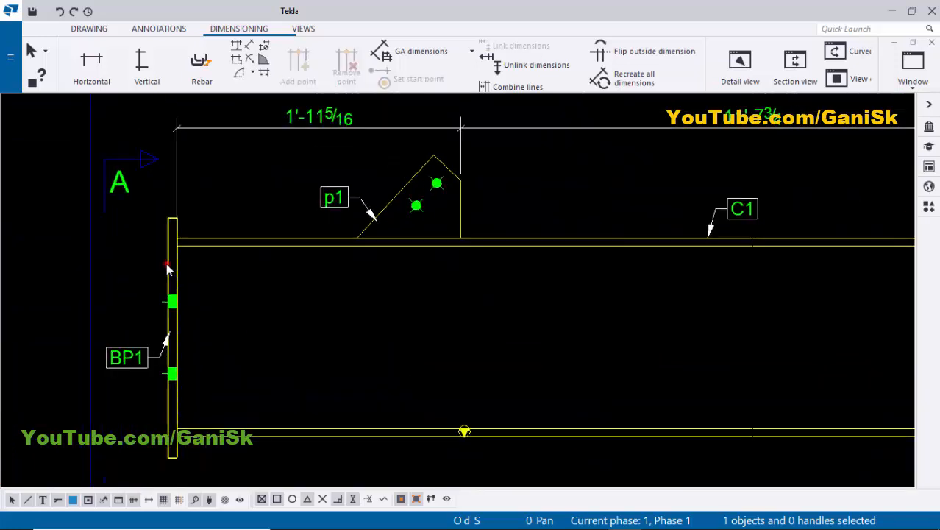
{"action": "left_click", "coordinate": [242, 280]}
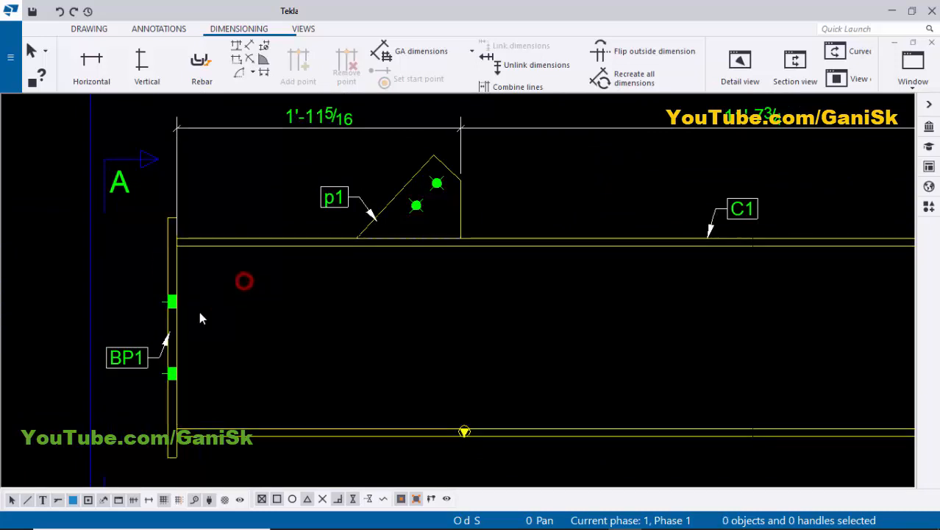
{"action": "middle_click_drag", "start_coordinate": [200, 312], "coordinate": [189, 299]}
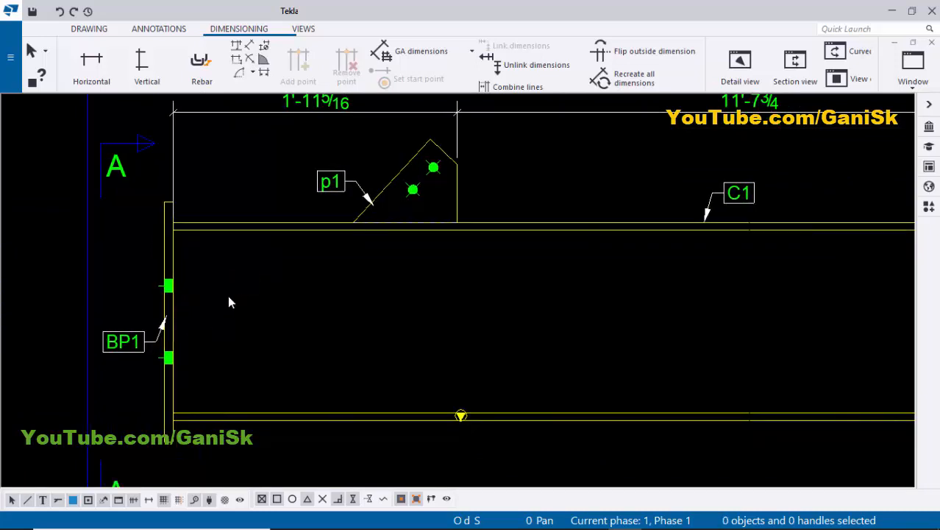
{"action": "left_click", "coordinate": [159, 29]}
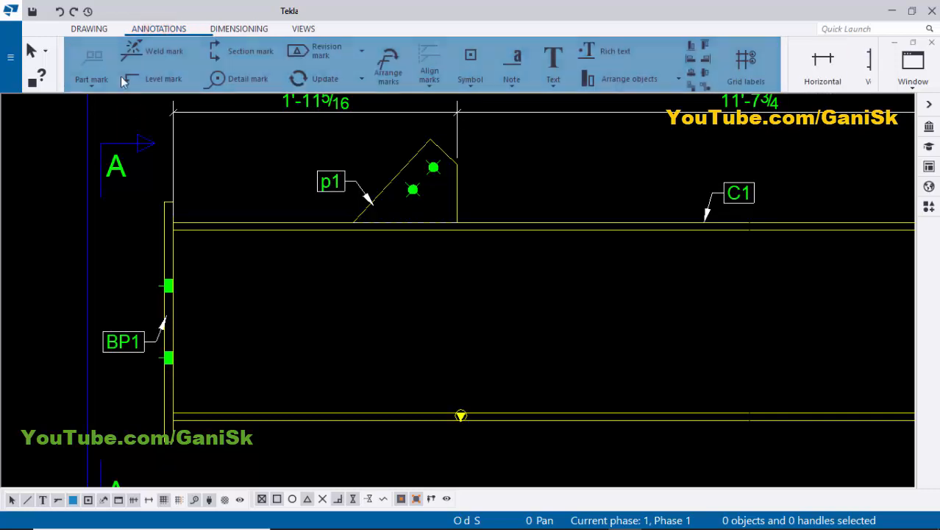
{"action": "left_click", "coordinate": [151, 53]}
{"action": "scroll", "coordinate": [163, 302], "scroll_direction": "up", "scroll_amount": 5}
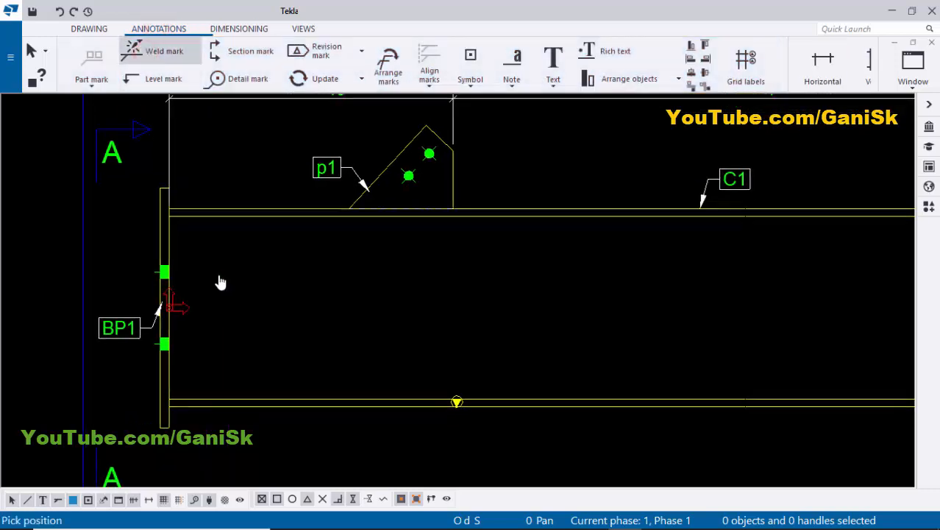
{"action": "left_click", "coordinate": [148, 275]}
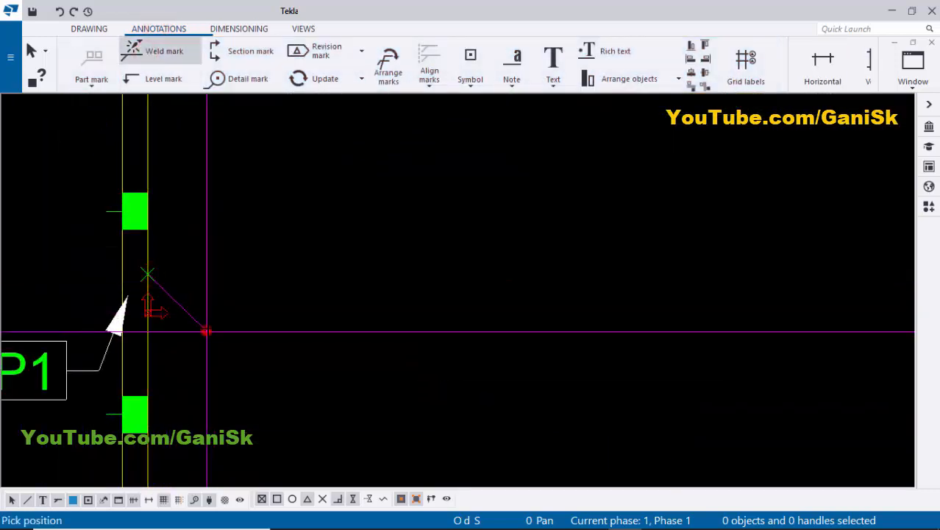
{"action": "left_click", "coordinate": [208, 329]}
{"action": "scroll", "coordinate": [352, 305], "scroll_direction": "down", "scroll_amount": 2}
{"action": "scroll", "coordinate": [287, 316], "scroll_direction": "down", "scroll_amount": 1}
{"action": "middle_click_drag", "start_coordinate": [352, 307], "coordinate": [276, 210]}
{"action": "right_click", "coordinate": [303, 225]}
{"action": "left_click", "coordinate": [317, 237]}
Change the base plate weld mark's Edge/Around setting to the weld-all-around symbol.
{"action": "scroll", "coordinate": [253, 275], "scroll_direction": "up", "scroll_amount": 2}
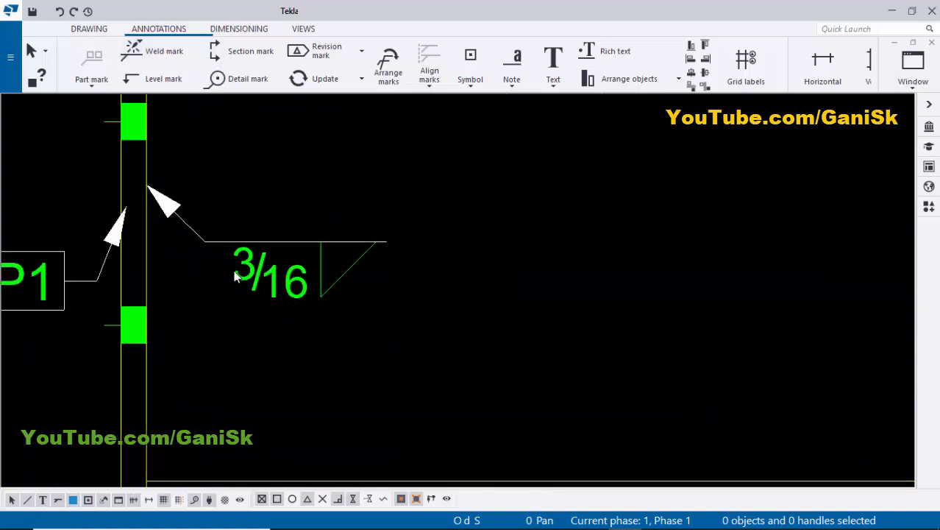
{"action": "scroll", "coordinate": [211, 292], "scroll_direction": "down", "scroll_amount": 4}
{"action": "scroll", "coordinate": [248, 298], "scroll_direction": "up", "scroll_amount": 2}
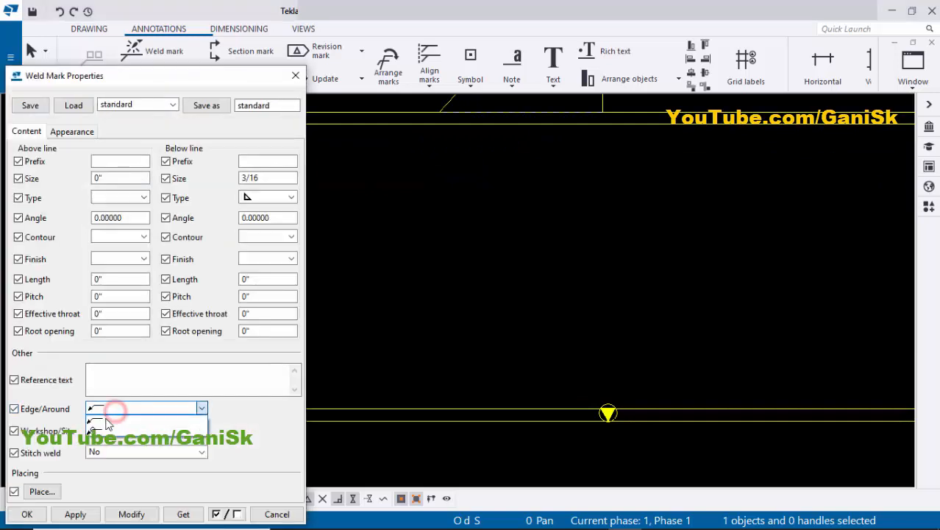
{"action": "left_click", "coordinate": [98, 429]}
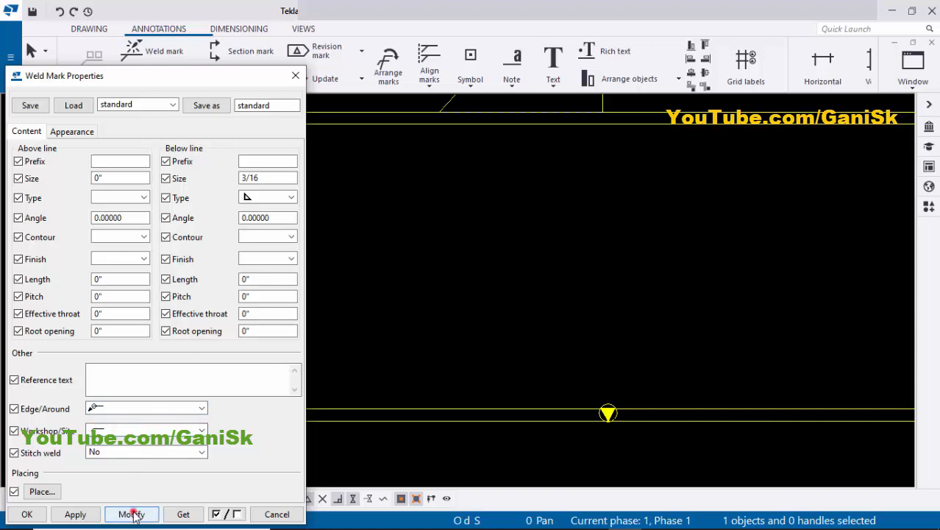
{"action": "scroll", "coordinate": [468, 294], "scroll_direction": "up", "scroll_amount": 4}
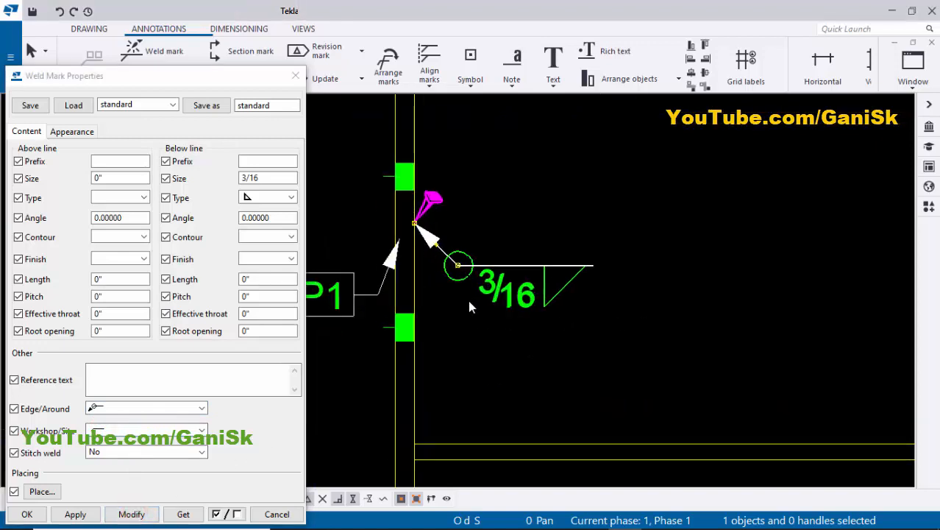
{"action": "left_click", "coordinate": [75, 514]}
{"action": "left_click", "coordinate": [26, 514]}
{"action": "left_click", "coordinate": [473, 385]}
{"action": "scroll", "coordinate": [346, 362], "scroll_direction": "down", "scroll_amount": 2}
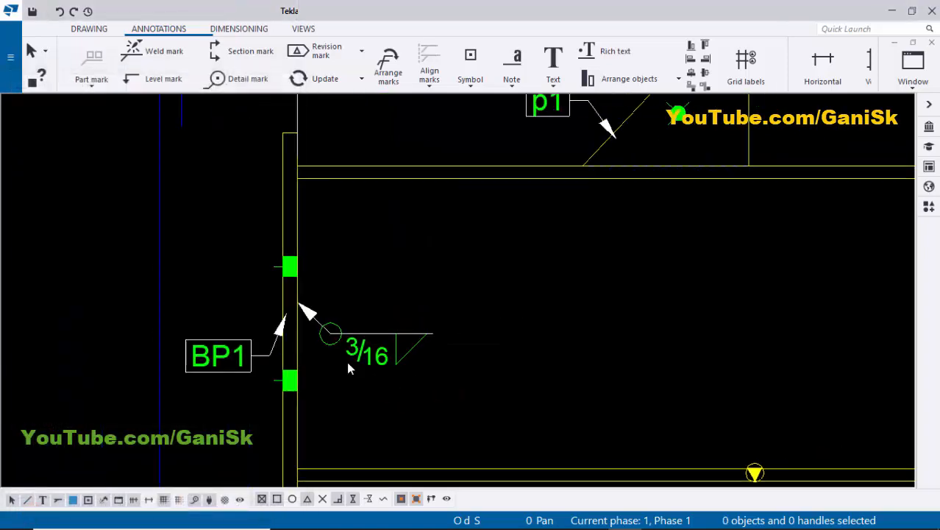
Move the base plate's mark BP1 slightly lower, clear of the weld mark's arrow.
{"action": "scroll", "coordinate": [348, 363], "scroll_direction": "down", "scroll_amount": 3}
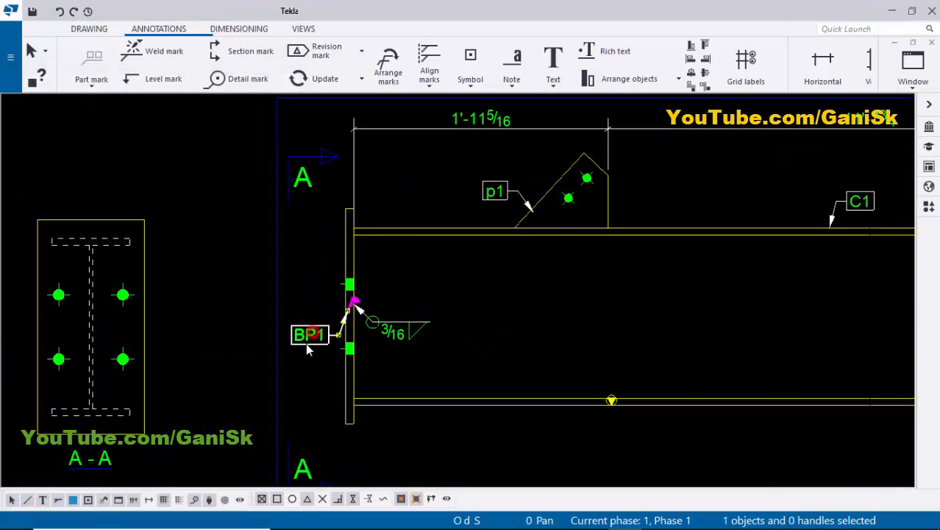
{"action": "left_click_drag", "start_coordinate": [307, 349], "coordinate": [301, 360]}
{"action": "left_click", "coordinate": [401, 356]}
Start a section view with its cut plane along the straight outer edge of gusset p1.
{"action": "scroll", "coordinate": [460, 363], "scroll_direction": "down", "scroll_amount": 2}
{"action": "middle_click_drag", "start_coordinate": [460, 363], "coordinate": [352, 371]}
{"action": "scroll", "coordinate": [359, 356], "scroll_direction": "down", "scroll_amount": 1}
{"action": "scroll", "coordinate": [362, 348], "scroll_direction": "up", "scroll_amount": 2}
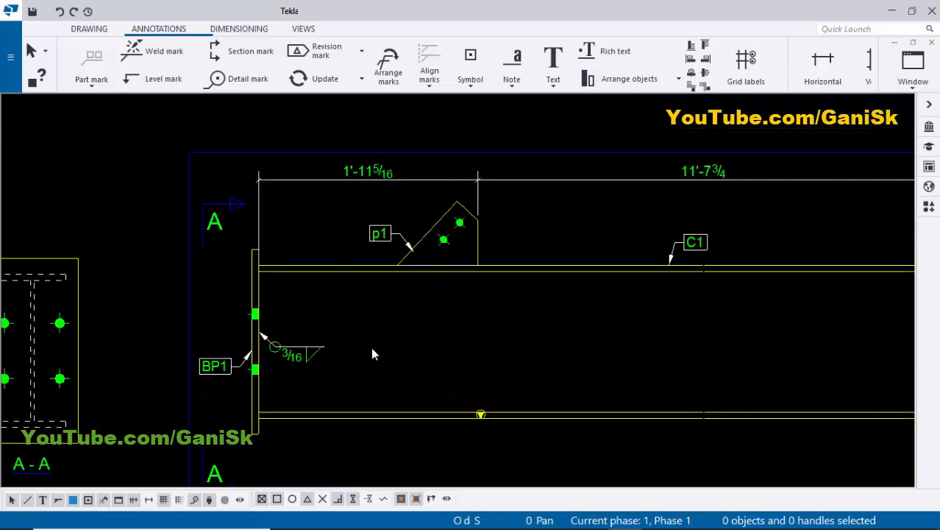
{"action": "mouse_move", "coordinate": [405, 356]}
{"action": "middle_mouse_down"}
{"action": "mouse_move", "coordinate": [410, 342]}
{"action": "mouse_move", "coordinate": [350, 384]}
{"action": "mouse_move", "coordinate": [394, 381]}
{"action": "mouse_move", "coordinate": [337, 401]}
{"action": "middle_mouse_up"}
{"action": "scroll", "coordinate": [394, 332], "scroll_direction": "up", "scroll_amount": 1}
{"action": "scroll", "coordinate": [395, 334], "scroll_direction": "down", "scroll_amount": 1}
{"action": "middle_click_drag", "start_coordinate": [398, 335], "coordinate": [387, 322]}
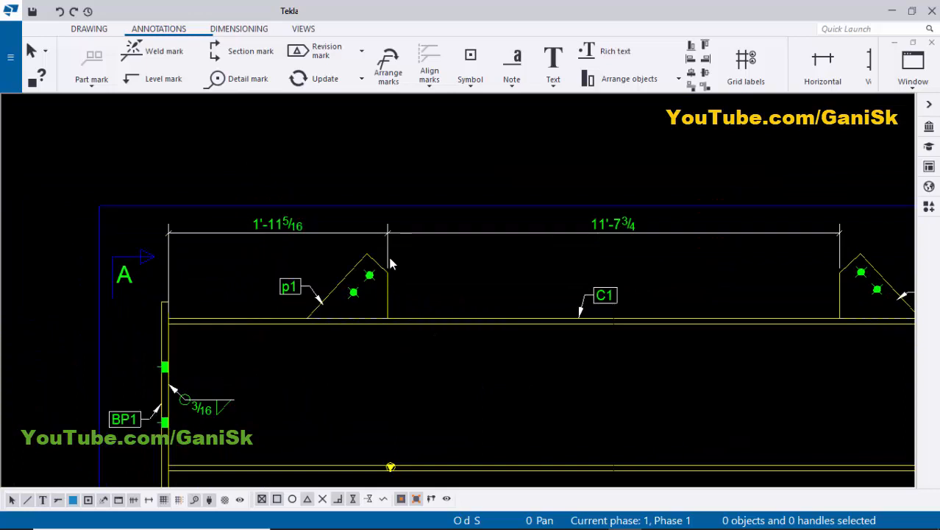
{"action": "scroll", "coordinate": [353, 292], "scroll_direction": "up", "scroll_amount": 1}
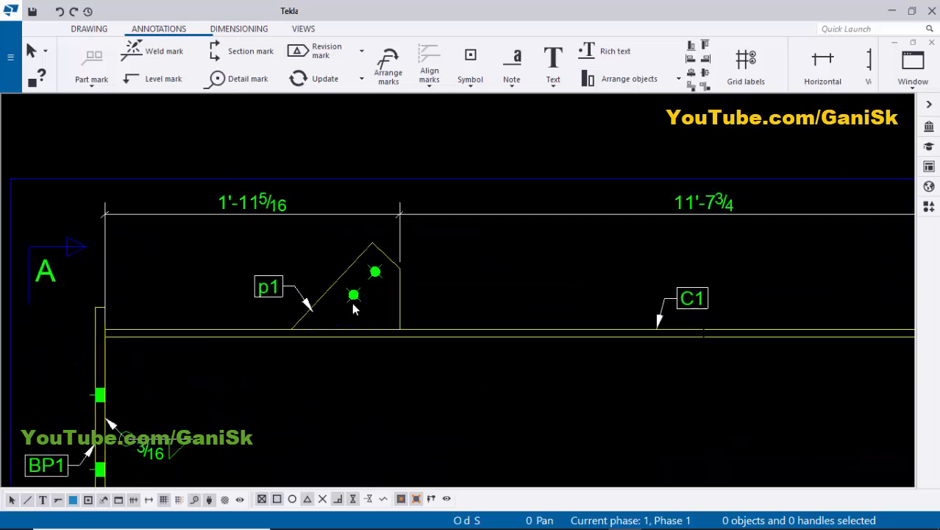
{"action": "left_click", "coordinate": [305, 30]}
{"action": "left_click", "coordinate": [146, 64]}
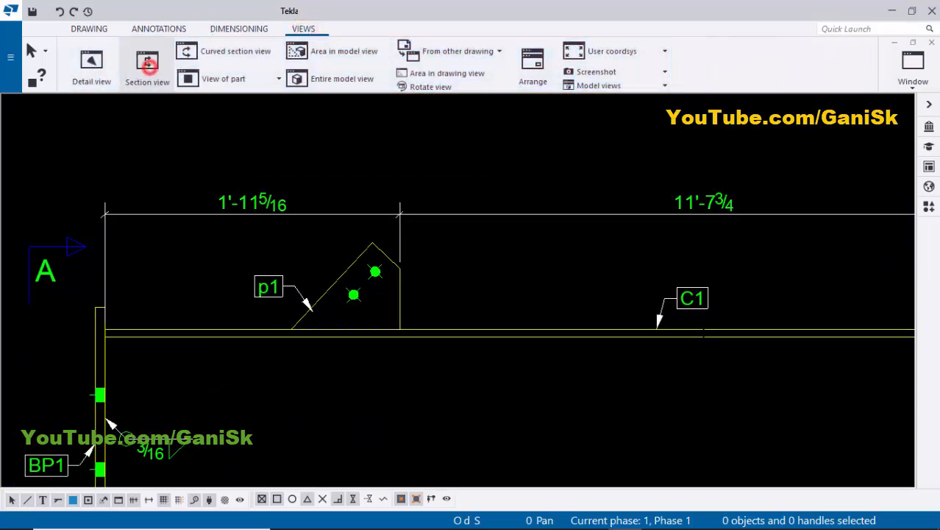
{"action": "scroll", "coordinate": [364, 232], "scroll_direction": "up", "scroll_amount": 2}
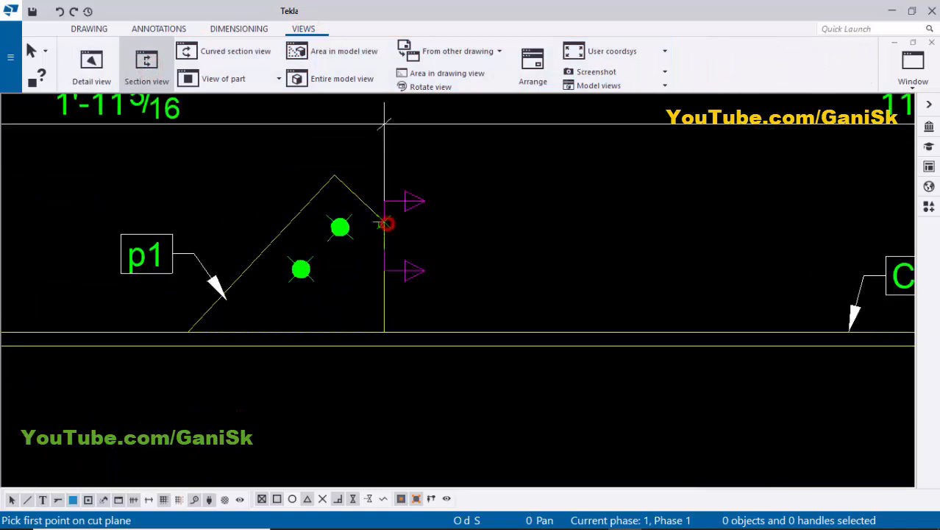
{"action": "left_click", "coordinate": [385, 223]}
{"action": "left_click", "coordinate": [383, 333]}
Define the section box around gusset p1 and the full column depth, looking toward the base plate, and place the view below the column.
{"action": "scroll", "coordinate": [383, 333], "scroll_direction": "down", "scroll_amount": 5}
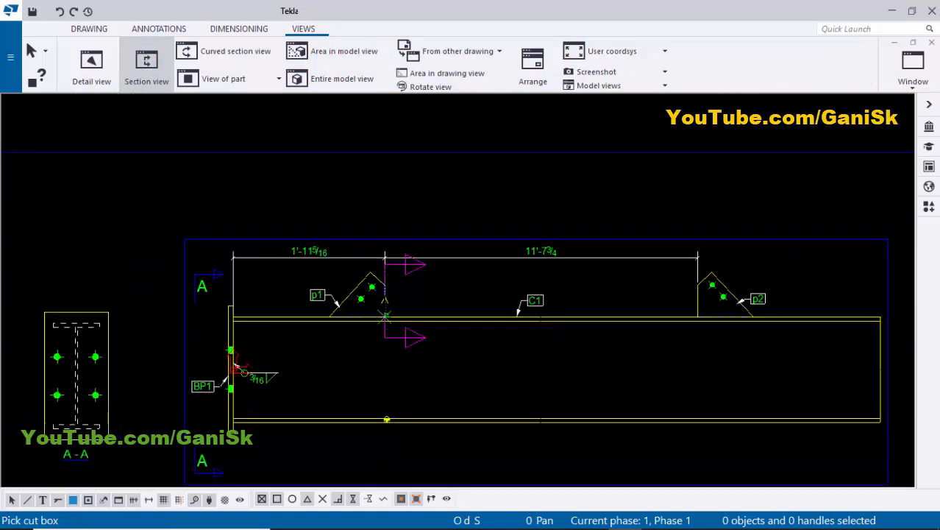
{"action": "scroll", "coordinate": [350, 312], "scroll_direction": "up", "scroll_amount": 2}
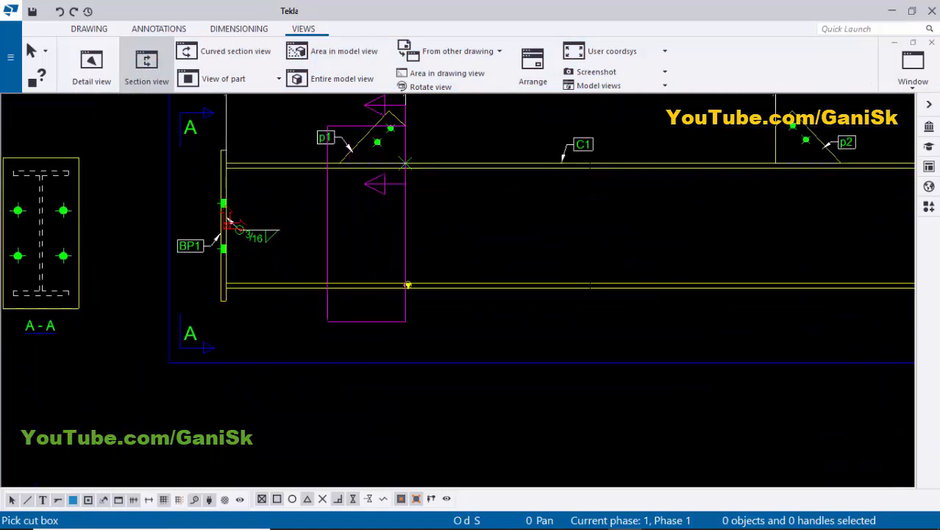
{"action": "middle_click_drag", "start_coordinate": [317, 326], "coordinate": [294, 416]}
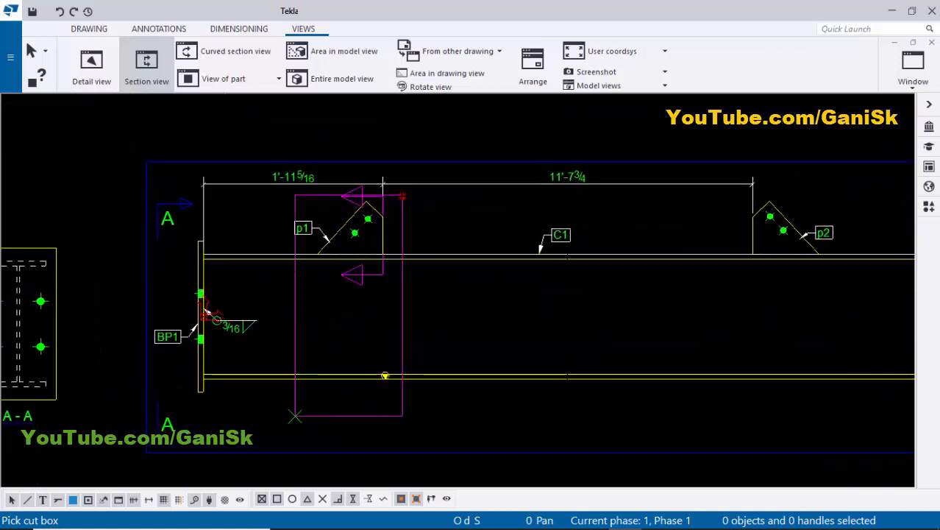
{"action": "left_click", "coordinate": [401, 196]}
{"action": "scroll", "coordinate": [391, 234], "scroll_direction": "down", "scroll_amount": 2}
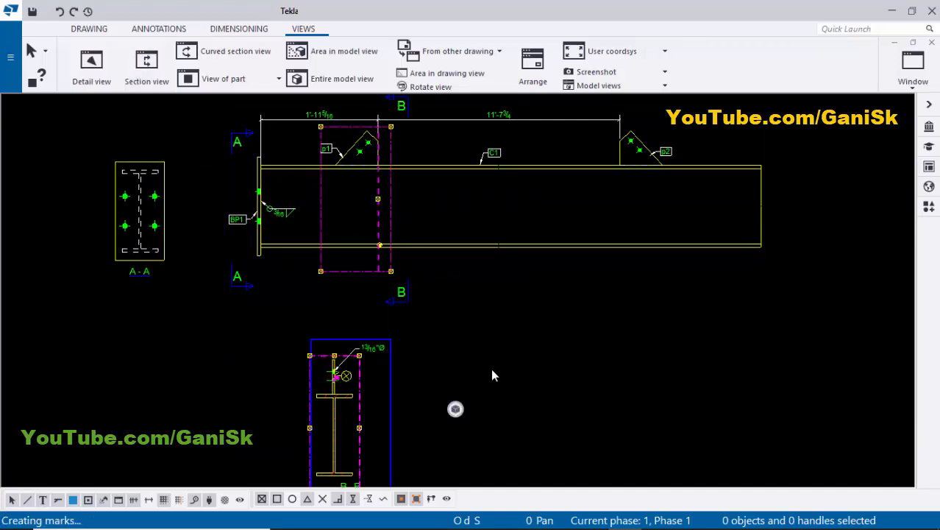
Move the upper B section symbol down to the level of gusset p1.
{"action": "scroll", "coordinate": [401, 149], "scroll_direction": "up", "scroll_amount": 3}
{"action": "left_click", "coordinate": [398, 151]}
{"action": "left_click_drag", "start_coordinate": [397, 150], "coordinate": [397, 233]}
{"action": "left_click", "coordinate": [457, 229]}
Move the lower B section symbol up closer to the column's lower flange.
{"action": "scroll", "coordinate": [440, 346], "scroll_direction": "down", "scroll_amount": 1}
{"action": "middle_click_drag", "start_coordinate": [436, 448], "coordinate": [419, 308]}
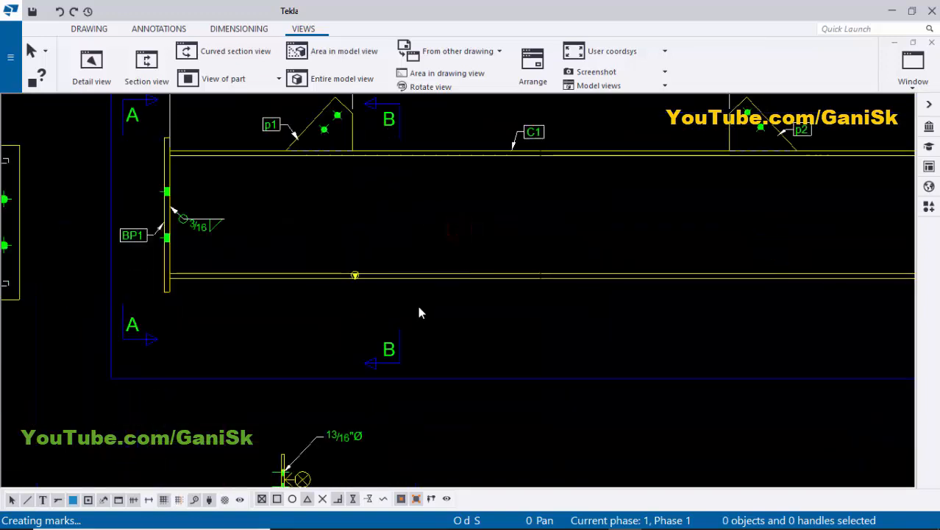
{"action": "left_click", "coordinate": [390, 359]}
{"action": "left_click_drag", "start_coordinate": [390, 359], "coordinate": [390, 315]}
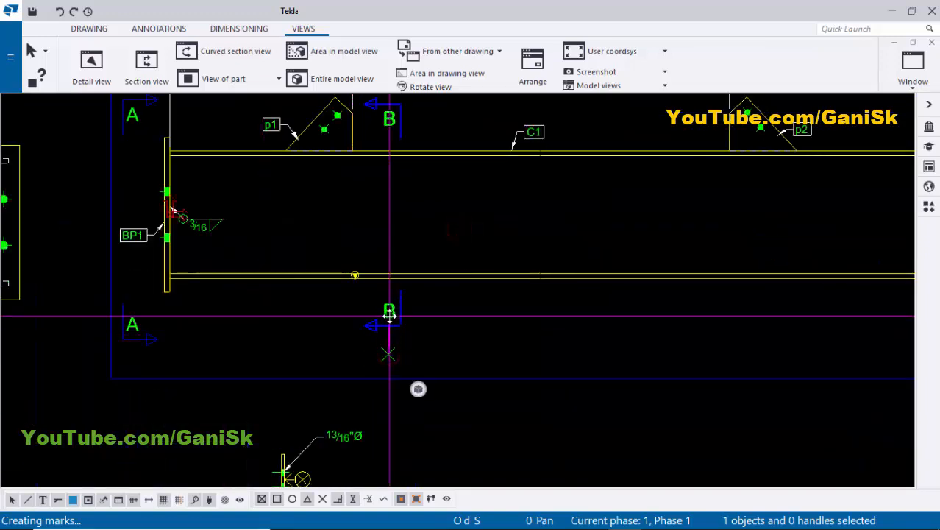
{"action": "left_click", "coordinate": [456, 318]}
{"action": "middle_click_drag", "start_coordinate": [399, 141], "coordinate": [398, 221]}
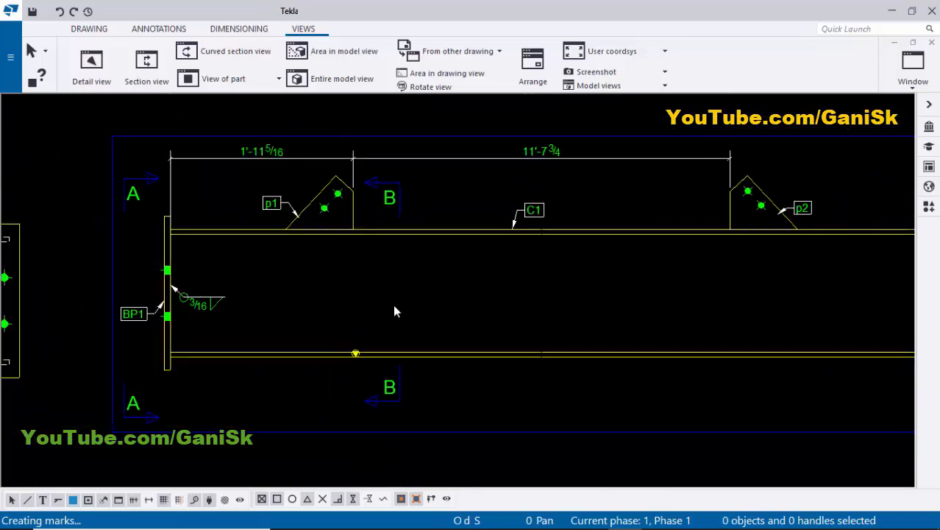
Move section view B-B up closer to the column's main view.
{"action": "scroll", "coordinate": [398, 368], "scroll_direction": "down", "scroll_amount": 1}
{"action": "middle_click_drag", "start_coordinate": [390, 460], "coordinate": [403, 334]}
{"action": "mouse_move", "coordinate": [356, 472]}
{"action": "middle_mouse_down"}
{"action": "mouse_move", "coordinate": [361, 303]}
{"action": "mouse_move", "coordinate": [390, 325]}
{"action": "middle_mouse_up"}
{"action": "scroll", "coordinate": [395, 300], "scroll_direction": "down", "scroll_amount": 2}
{"action": "left_click_drag", "start_coordinate": [389, 324], "coordinate": [389, 285]}
{"action": "left_click", "coordinate": [438, 286]}
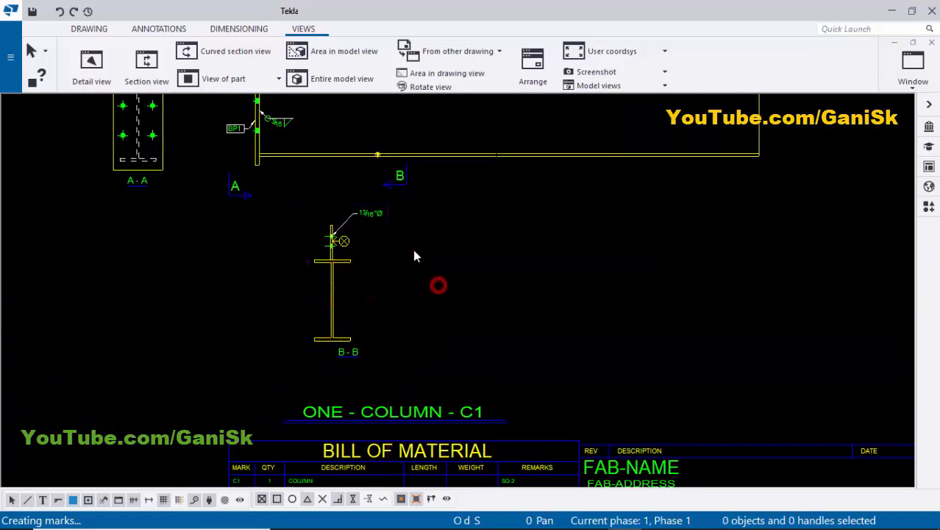
Delete the 13/16"Ø bolt mark from section view B-B.
{"action": "scroll", "coordinate": [438, 250], "scroll_direction": "up", "scroll_amount": 5}
{"action": "scroll", "coordinate": [439, 232], "scroll_direction": "up", "scroll_amount": 1}
{"action": "left_click", "coordinate": [443, 220]}
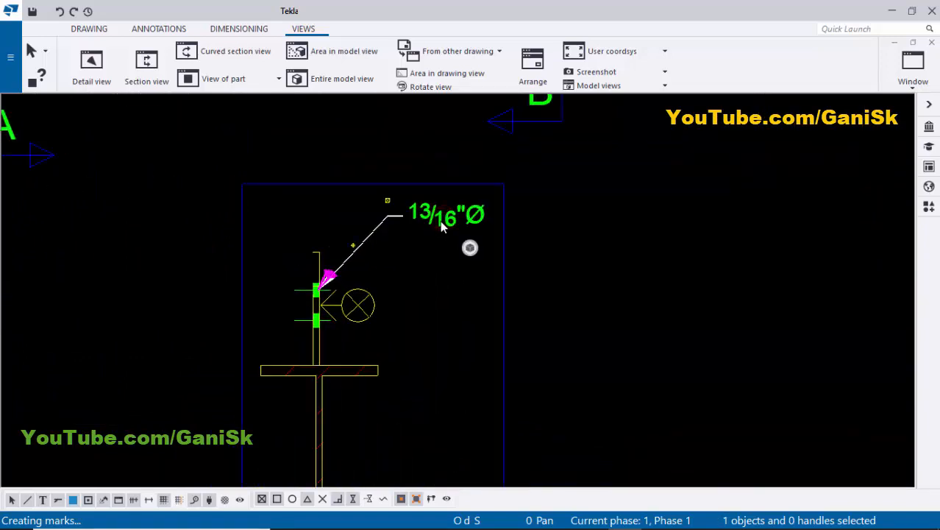
{"action": "key", "text": "Delete"}
Turn off the connecting side marks for the gusset plate in section view B-B.
{"action": "scroll", "coordinate": [385, 315], "scroll_direction": "down", "scroll_amount": 2}
{"action": "mouse_move", "coordinate": [385, 315]}
{"action": "middle_mouse_down"}
{"action": "mouse_move", "coordinate": [411, 214]}
{"action": "mouse_move", "coordinate": [396, 192]}
{"action": "middle_mouse_up"}
{"action": "scroll", "coordinate": [383, 192], "scroll_direction": "up", "scroll_amount": 2}
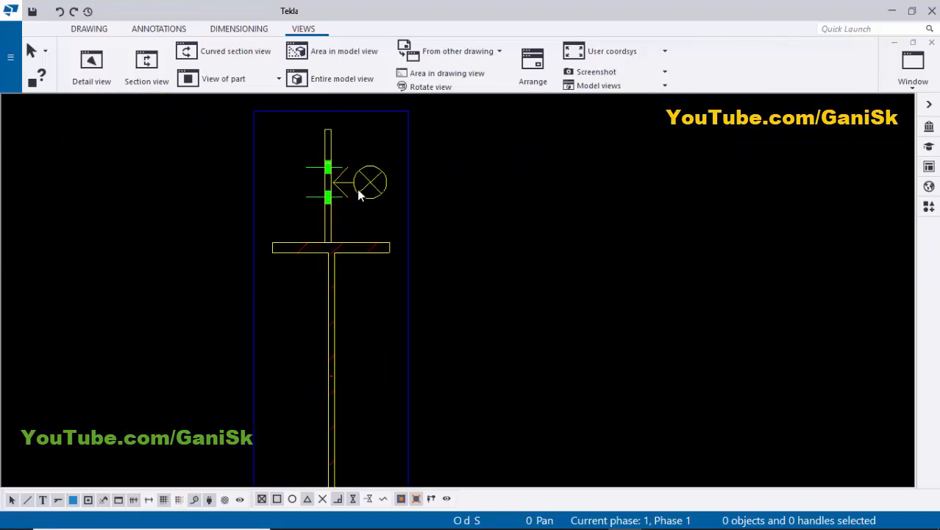
{"action": "scroll", "coordinate": [359, 193], "scroll_direction": "up", "scroll_amount": 2}
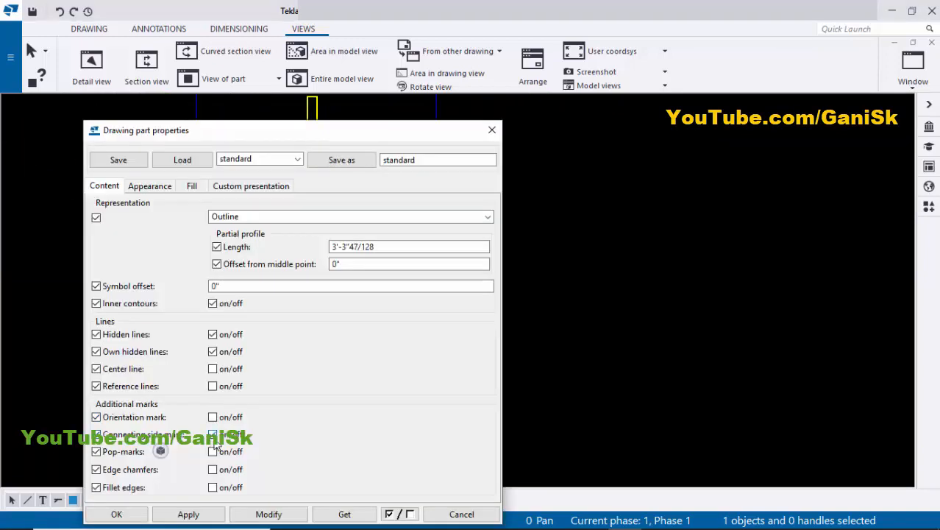
{"action": "left_click", "coordinate": [186, 514]}
{"action": "left_click", "coordinate": [119, 514]}
{"action": "left_click", "coordinate": [492, 337]}
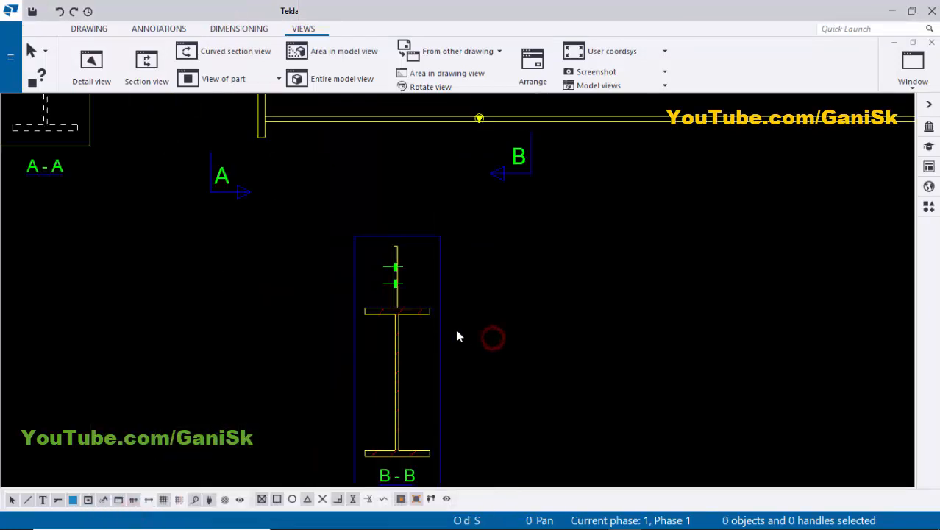
Add a part mark to gusset p1 in section view B-B and move it slightly lower beside the plate.
{"action": "scroll", "coordinate": [368, 241], "scroll_direction": "up", "scroll_amount": 2}
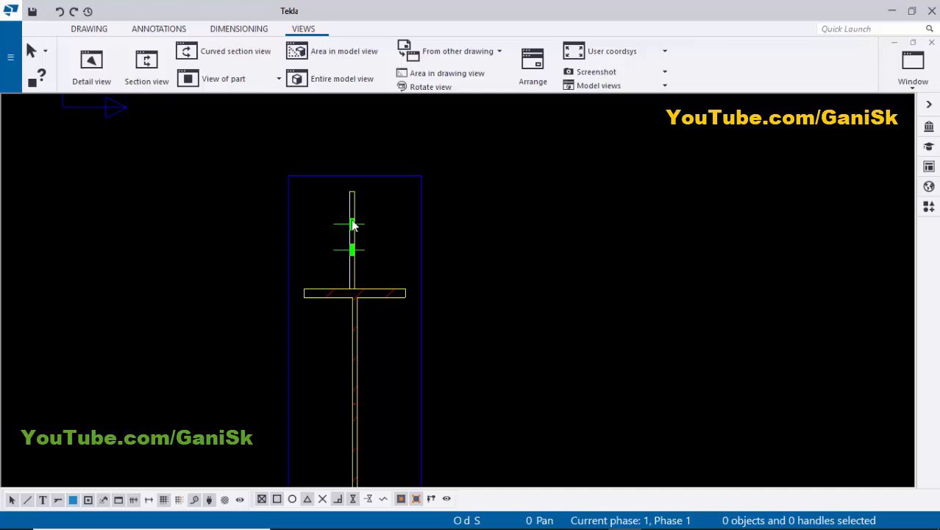
{"action": "scroll", "coordinate": [384, 306], "scroll_direction": "down", "scroll_amount": 3}
{"action": "scroll", "coordinate": [386, 287], "scroll_direction": "up", "scroll_amount": 1}
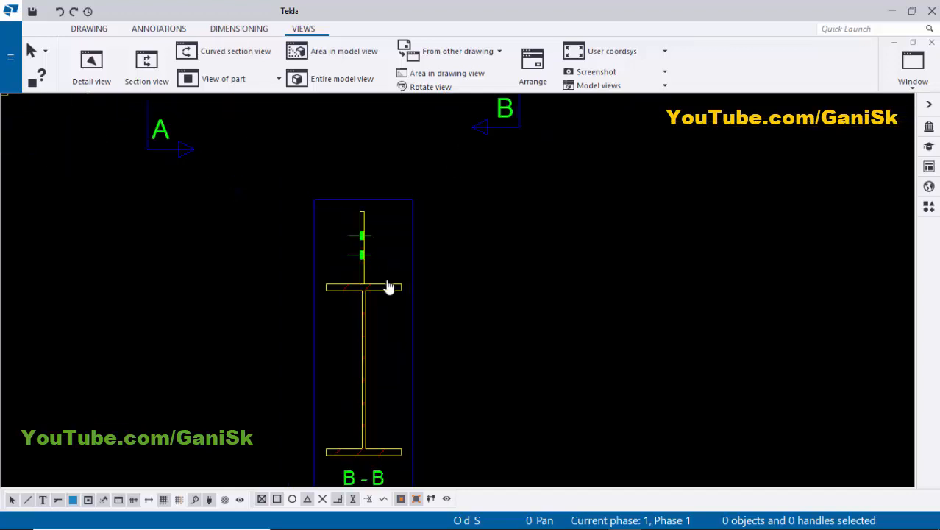
{"action": "scroll", "coordinate": [355, 269], "scroll_direction": "up", "scroll_amount": 1}
{"action": "right_click", "coordinate": [356, 259]}
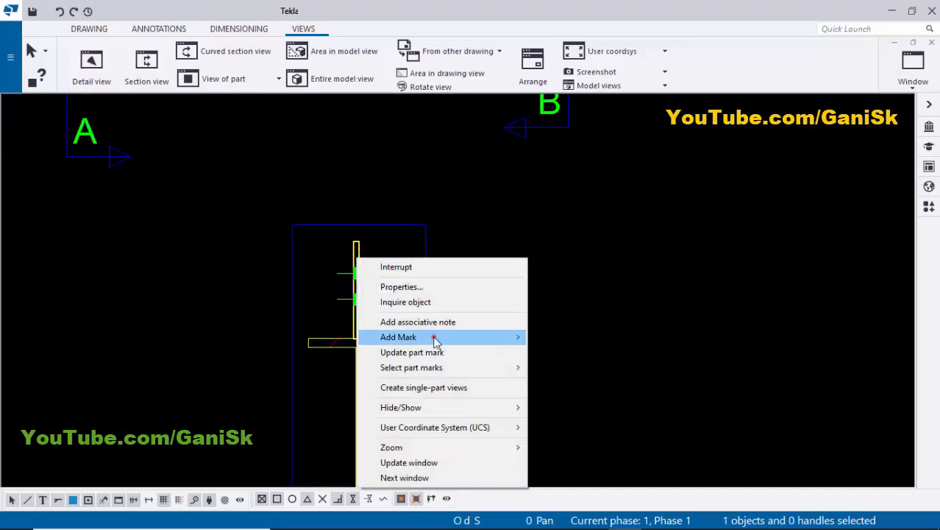
{"action": "mouse_move", "coordinate": [432, 336]}
{"action": "left_click", "coordinate": [557, 352]}
{"action": "scroll", "coordinate": [401, 237], "scroll_direction": "up", "scroll_amount": 1}
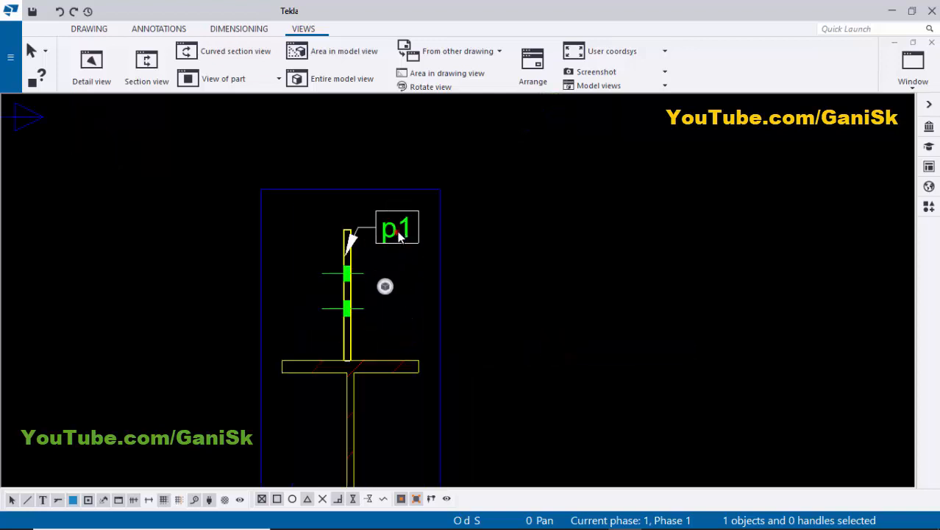
{"action": "mouse_move", "coordinate": [398, 224]}
{"action": "left_mouse_down"}
{"action": "mouse_move", "coordinate": [406, 249]}
{"action": "mouse_move", "coordinate": [403, 239]}
{"action": "left_mouse_up"}
{"action": "left_click", "coordinate": [509, 248]}
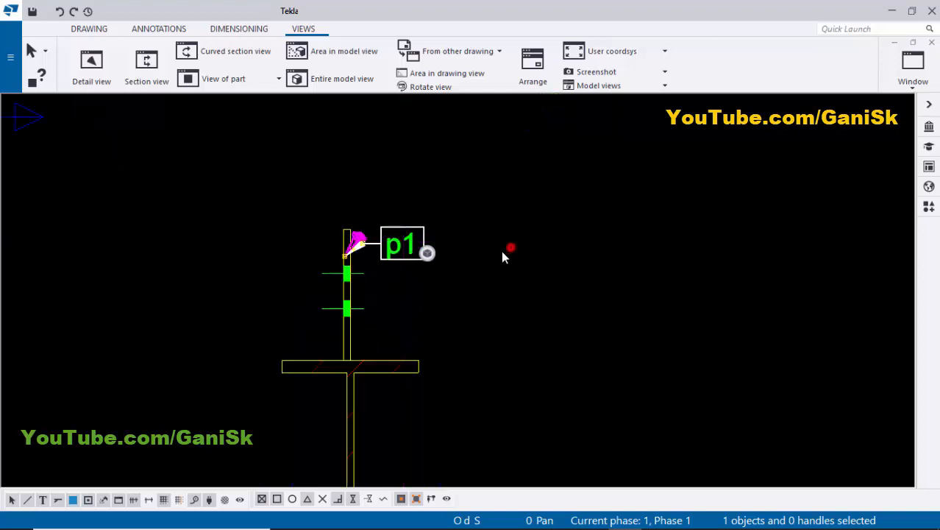
Add a part mark to column C1 in section view B-B and move it slightly away from the flange.
{"action": "scroll", "coordinate": [452, 338], "scroll_direction": "down", "scroll_amount": 3}
{"action": "middle_click_drag", "start_coordinate": [452, 338], "coordinate": [421, 246]}
{"action": "scroll", "coordinate": [415, 259], "scroll_direction": "up", "scroll_amount": 2}
{"action": "scroll", "coordinate": [376, 258], "scroll_direction": "up", "scroll_amount": 1}
{"action": "right_click", "coordinate": [374, 257]}
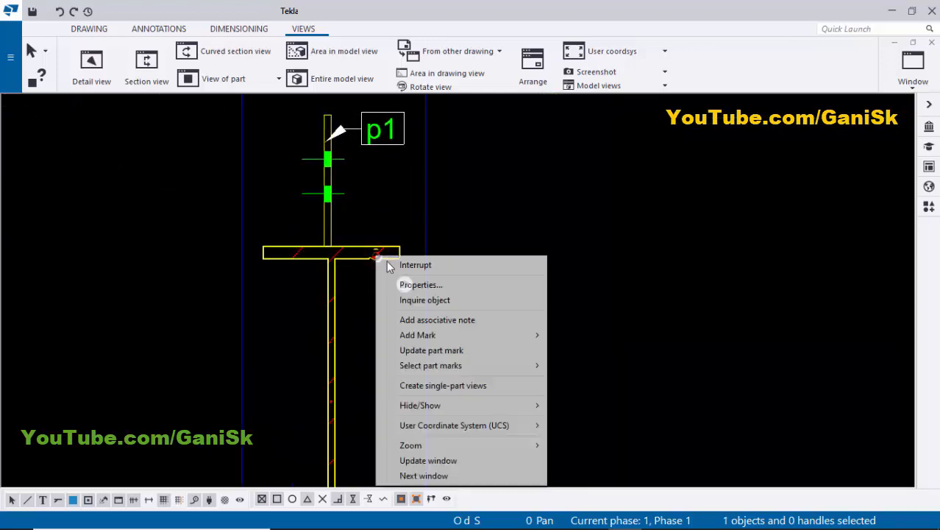
{"action": "left_click", "coordinate": [447, 335]}
{"action": "left_click", "coordinate": [571, 350]}
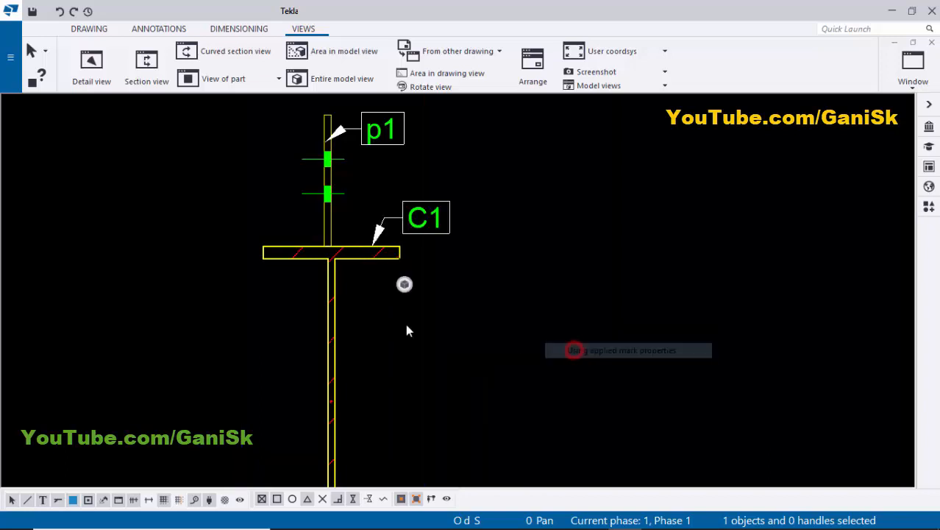
{"action": "mouse_move", "coordinate": [431, 281]}
{"action": "left_mouse_down"}
{"action": "mouse_move", "coordinate": [434, 229]}
{"action": "mouse_move", "coordinate": [444, 244]}
{"action": "mouse_move", "coordinate": [468, 225]}
{"action": "mouse_move", "coordinate": [451, 219]}
{"action": "left_mouse_up"}
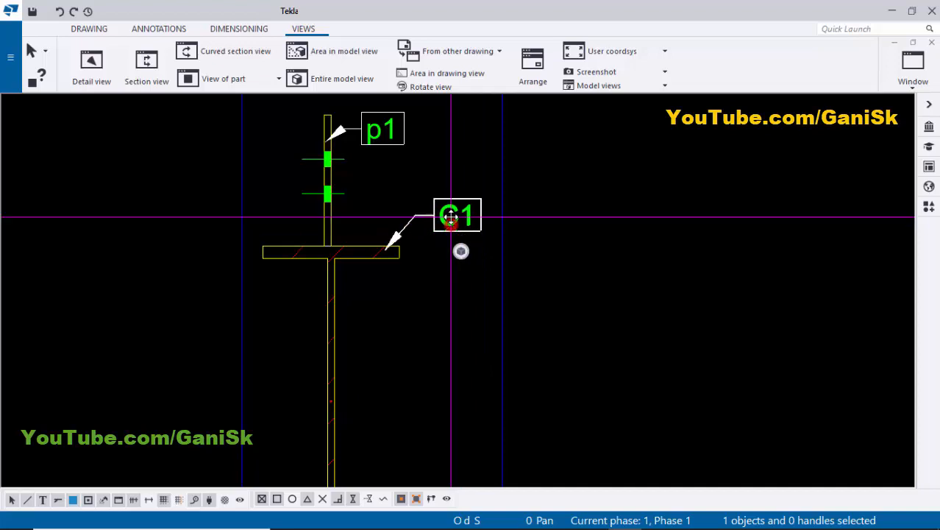
{"action": "left_click", "coordinate": [531, 234]}
Set the section fill type of the column in section view B-B to None.
{"action": "scroll", "coordinate": [531, 234], "scroll_direction": "down", "scroll_amount": 1}
{"action": "scroll", "coordinate": [379, 237], "scroll_direction": "up", "scroll_amount": 1}
{"action": "scroll", "coordinate": [379, 236], "scroll_direction": "up", "scroll_amount": 2}
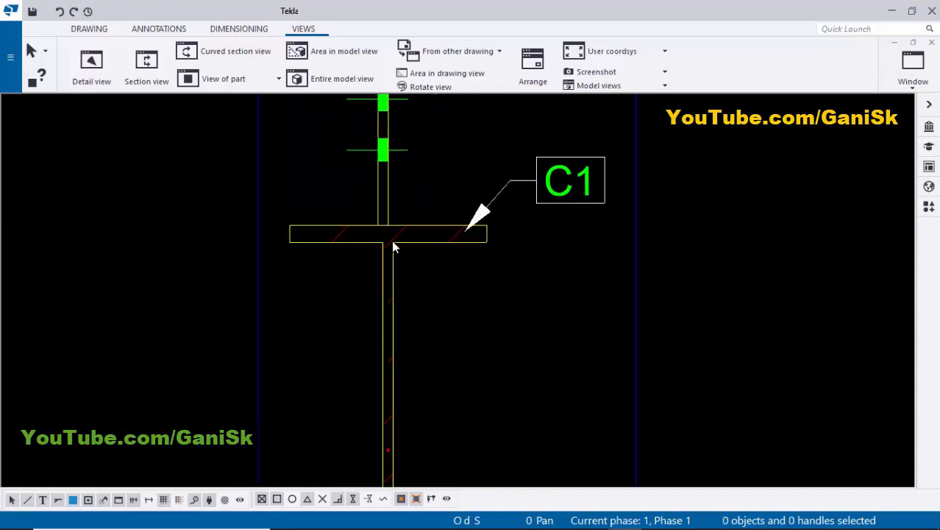
{"action": "left_click", "coordinate": [392, 239]}
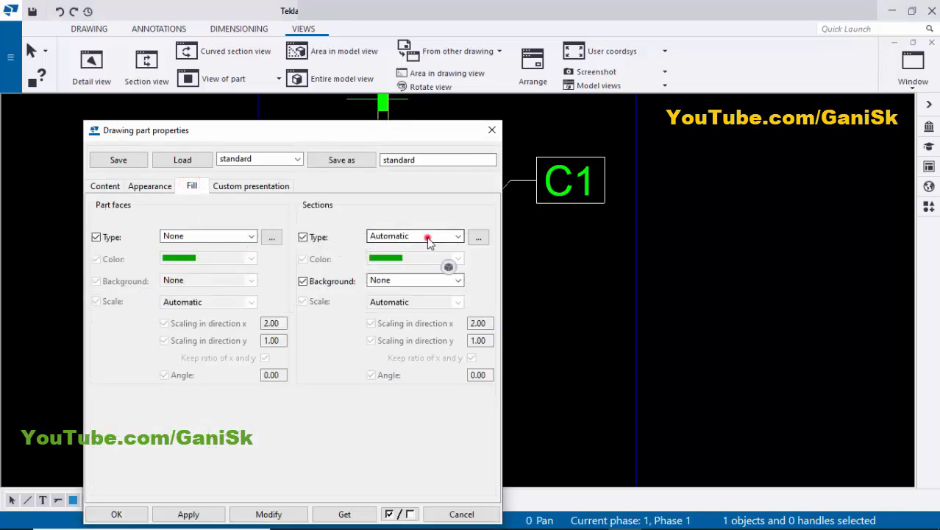
{"action": "left_click", "coordinate": [429, 237]}
{"action": "left_click", "coordinate": [383, 28]}
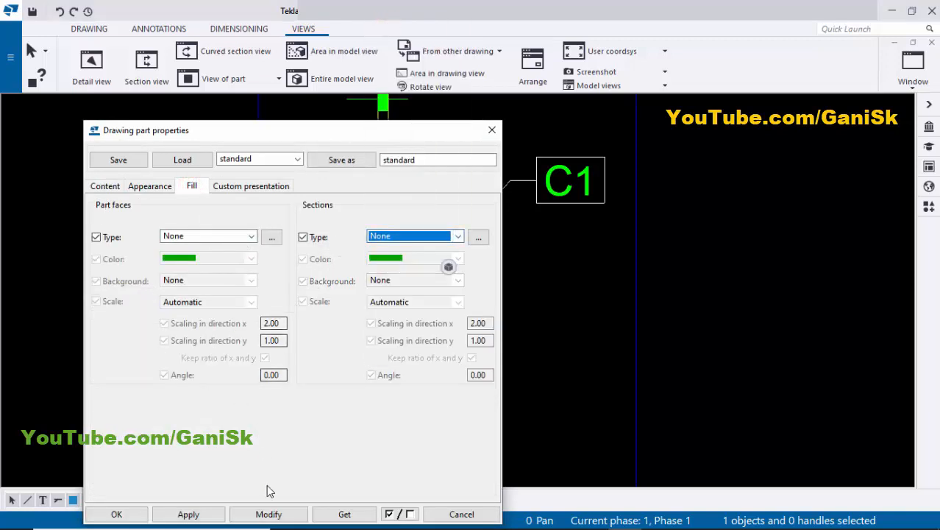
{"action": "left_click", "coordinate": [264, 514]}
{"action": "left_click", "coordinate": [190, 514]}
{"action": "left_click", "coordinate": [126, 514]}
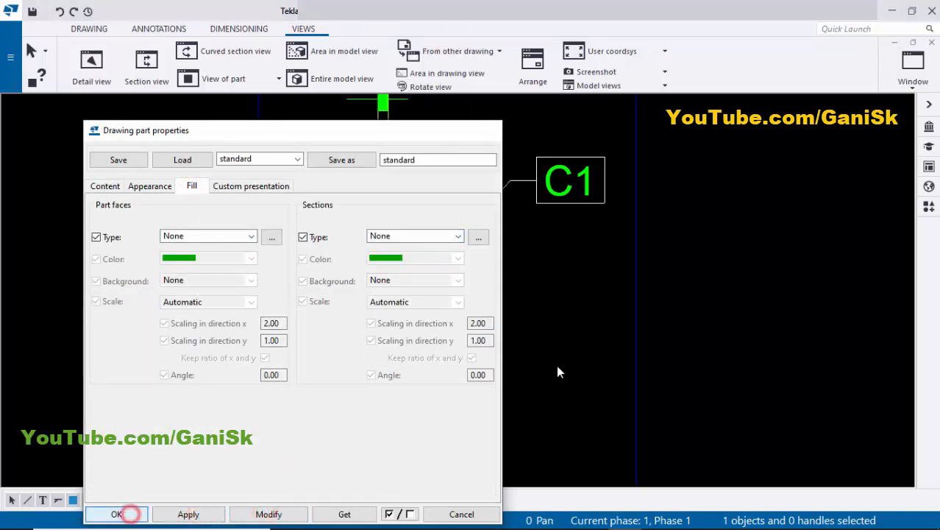
Add a horizontal dimension from the column flange's outer edge to gusset p1 in section view B-B, placed above the plate.
{"action": "scroll", "coordinate": [463, 338], "scroll_direction": "down", "scroll_amount": 4}
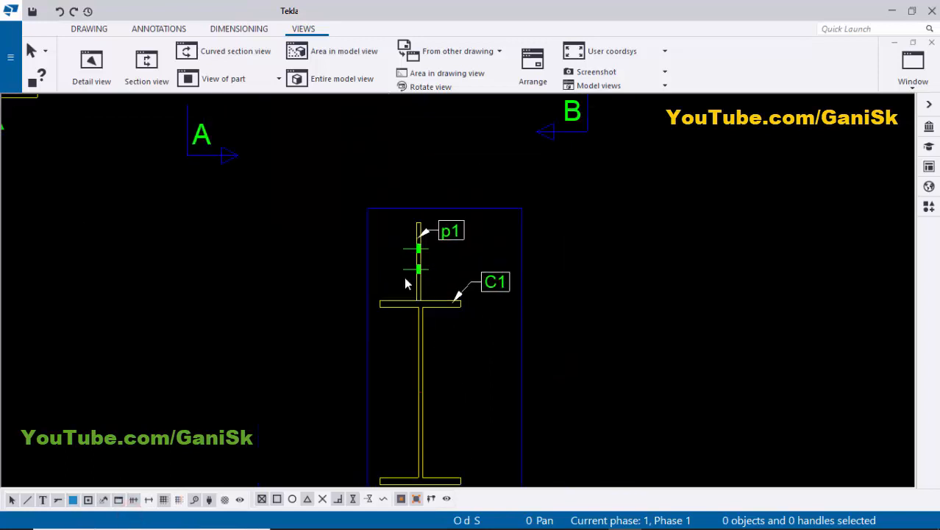
{"action": "scroll", "coordinate": [404, 279], "scroll_direction": "up", "scroll_amount": 5}
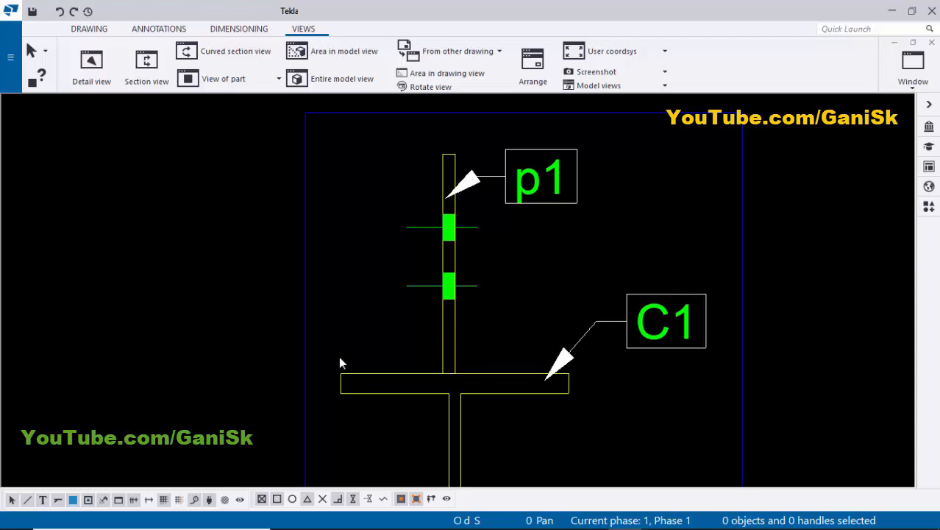
{"action": "scroll", "coordinate": [344, 338], "scroll_direction": "down", "scroll_amount": 2}
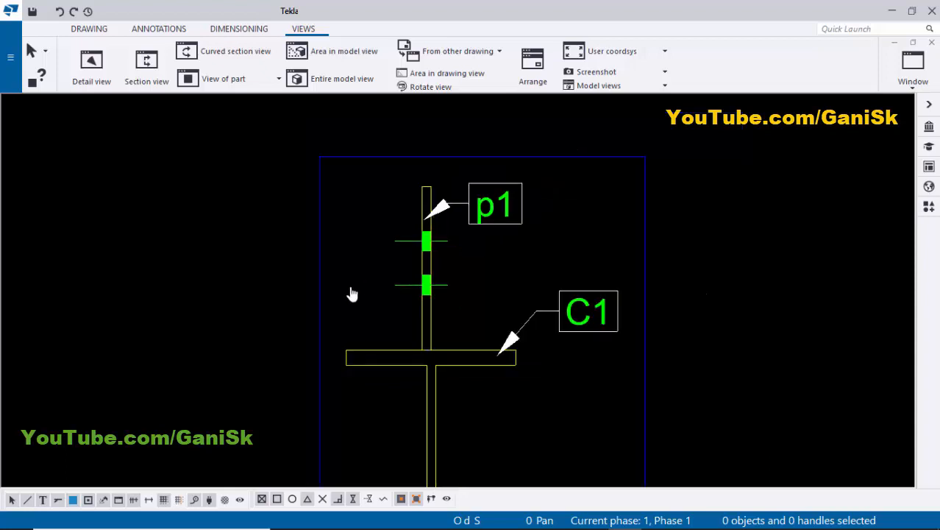
{"action": "left_click", "coordinate": [239, 29]}
{"action": "left_click", "coordinate": [92, 63]}
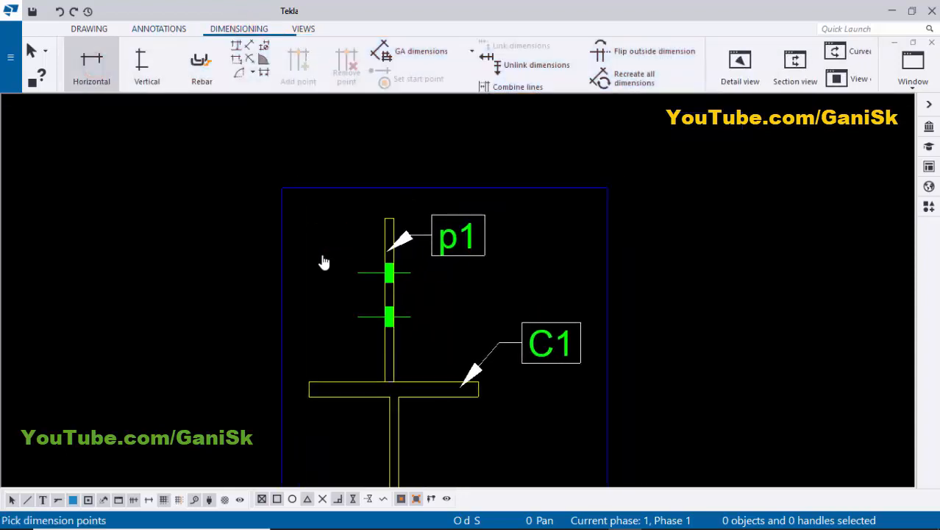
{"action": "scroll", "coordinate": [384, 213], "scroll_direction": "up", "scroll_amount": 1}
{"action": "left_click", "coordinate": [383, 214]}
{"action": "scroll", "coordinate": [288, 290], "scroll_direction": "up", "scroll_amount": 2}
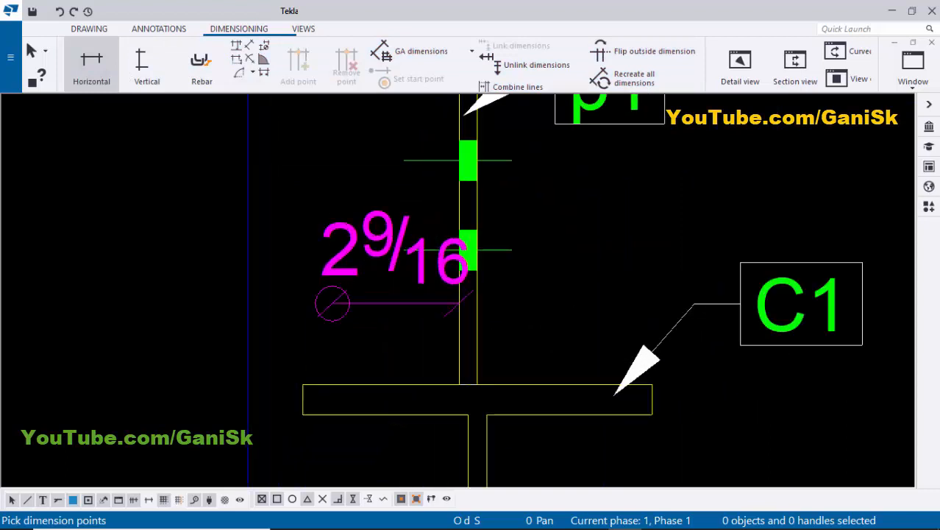
{"action": "scroll", "coordinate": [337, 351], "scroll_direction": "down", "scroll_amount": 2}
{"action": "middle_click_drag", "start_coordinate": [367, 329], "coordinate": [356, 478]}
{"action": "middle_click", "coordinate": [343, 239]}
{"action": "scroll", "coordinate": [316, 258], "scroll_direction": "down", "scroll_amount": 2}
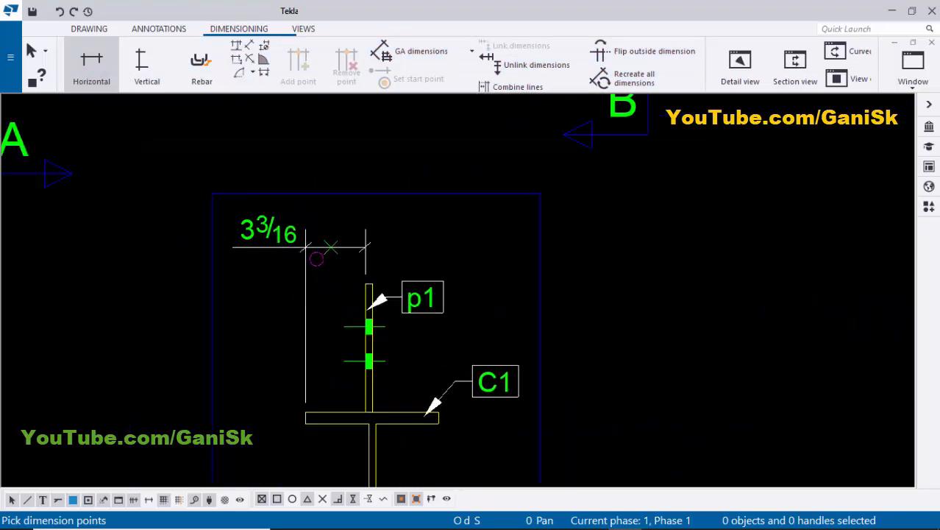
Create section view C-C through the column at gusset p2's outer corner, looking toward the base plate, and place it below the main view.
{"action": "scroll", "coordinate": [598, 330], "scroll_direction": "down", "scroll_amount": 5}
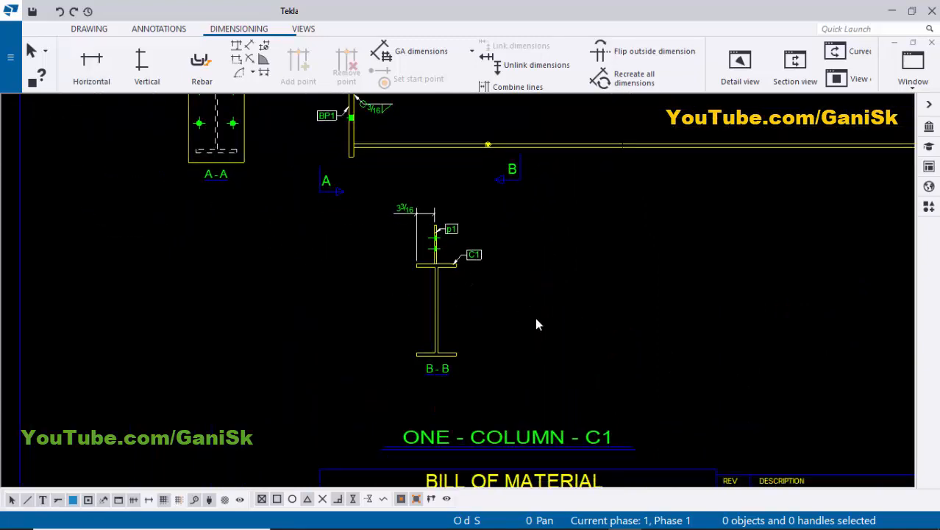
{"action": "scroll", "coordinate": [537, 322], "scroll_direction": "down", "scroll_amount": 1}
{"action": "mouse_move", "coordinate": [536, 322]}
{"action": "middle_mouse_down"}
{"action": "mouse_move", "coordinate": [474, 369]}
{"action": "mouse_move", "coordinate": [432, 372]}
{"action": "middle_mouse_up"}
{"action": "scroll", "coordinate": [574, 291], "scroll_direction": "down", "scroll_amount": 1}
{"action": "middle_click_drag", "start_coordinate": [577, 288], "coordinate": [473, 342]}
{"action": "scroll", "coordinate": [500, 294], "scroll_direction": "down", "scroll_amount": 2}
{"action": "scroll", "coordinate": [528, 227], "scroll_direction": "up", "scroll_amount": 4}
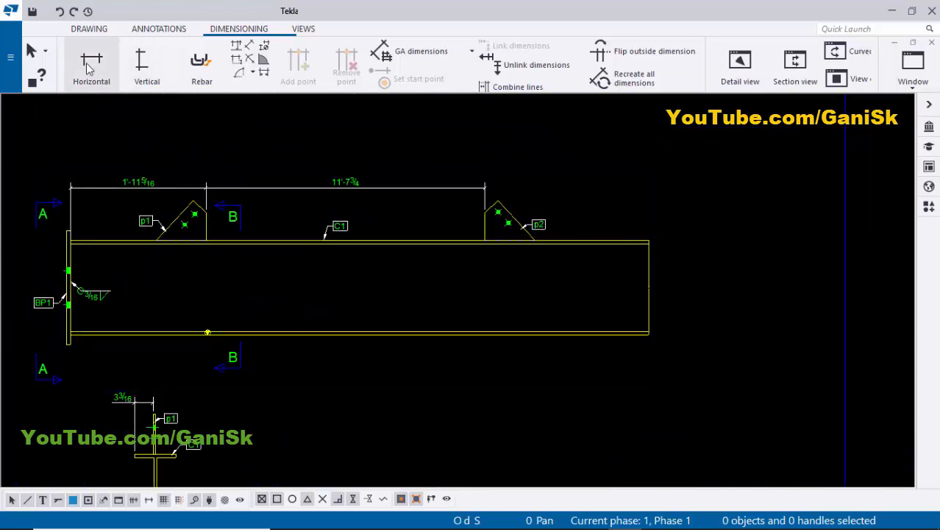
{"action": "left_click", "coordinate": [304, 32]}
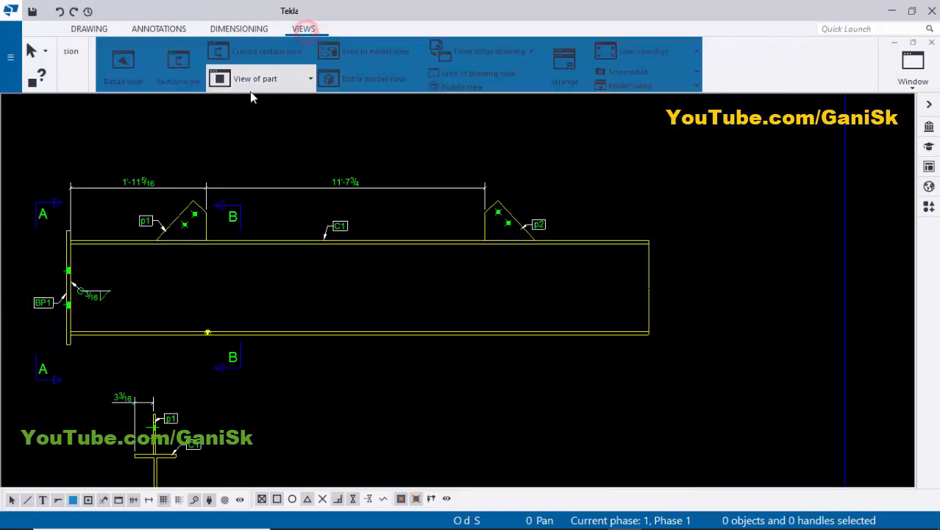
{"action": "left_click", "coordinate": [146, 62]}
{"action": "scroll", "coordinate": [523, 245], "scroll_direction": "up", "scroll_amount": 3}
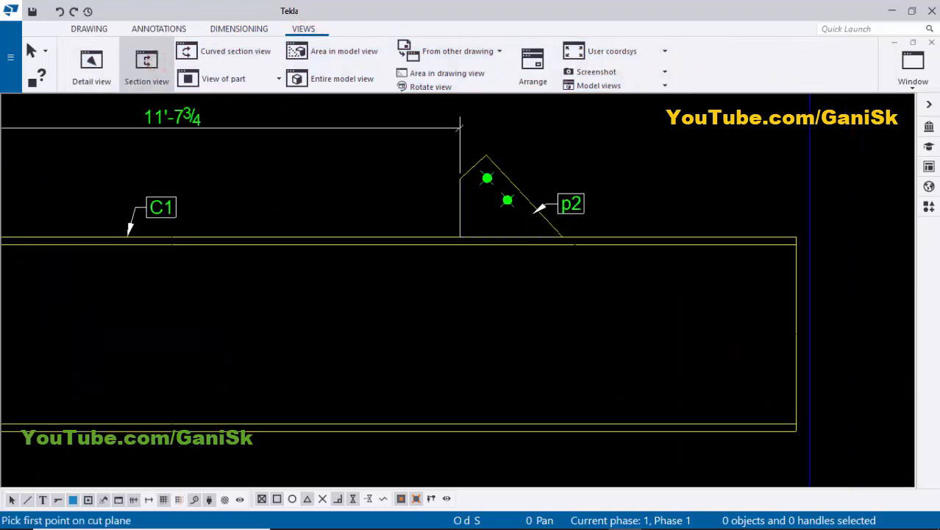
{"action": "left_click", "coordinate": [555, 229]}
{"action": "scroll", "coordinate": [555, 229], "scroll_direction": "down", "scroll_amount": 5}
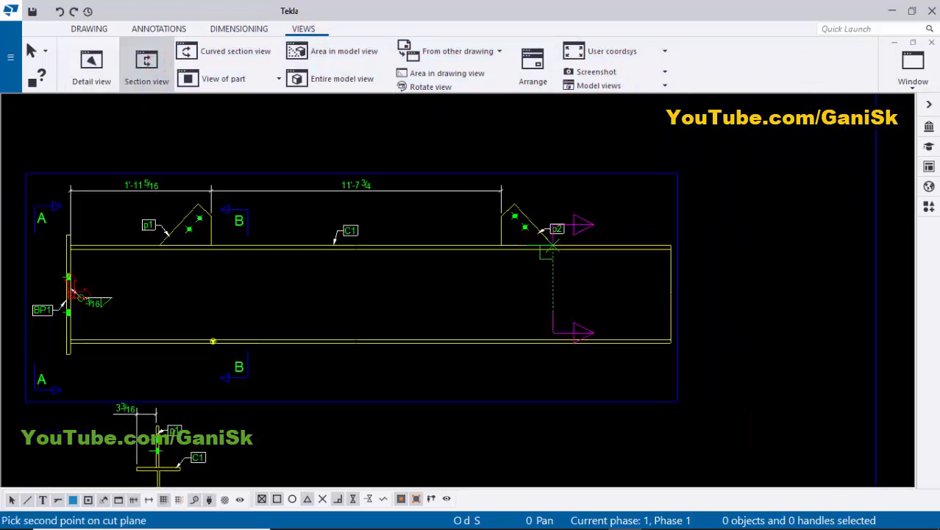
{"action": "scroll", "coordinate": [517, 289], "scroll_direction": "up", "scroll_amount": 5}
{"action": "scroll", "coordinate": [517, 289], "scroll_direction": "up", "scroll_amount": 3}
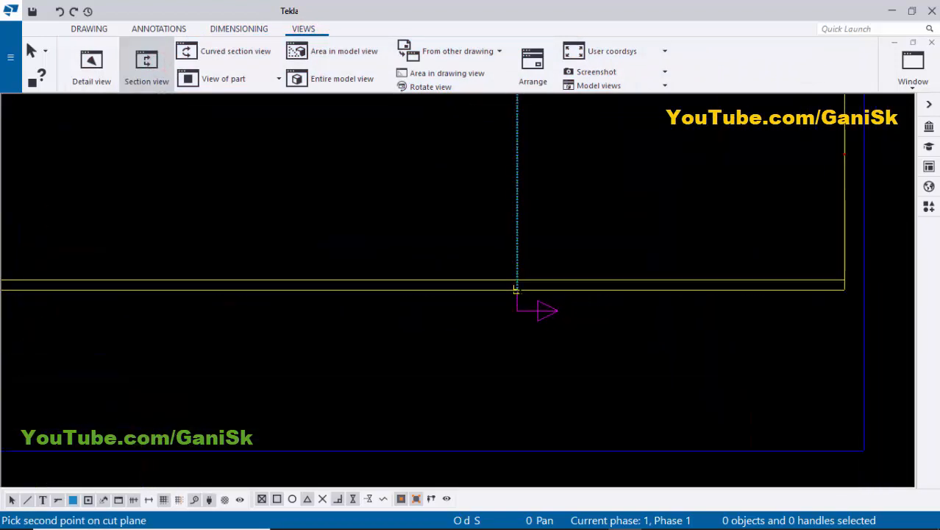
{"action": "scroll", "coordinate": [512, 287], "scroll_direction": "up", "scroll_amount": 2}
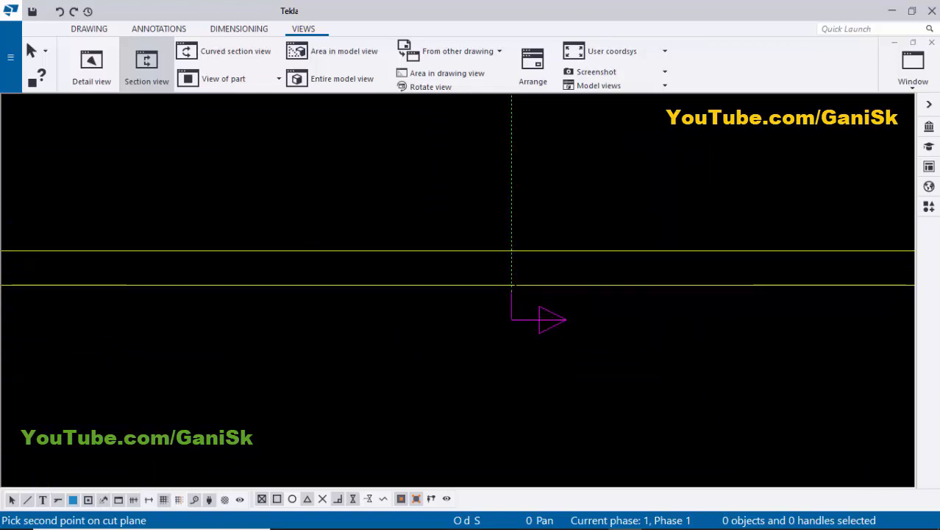
{"action": "left_click", "coordinate": [513, 286]}
{"action": "scroll", "coordinate": [512, 285], "scroll_direction": "down", "scroll_amount": 6}
{"action": "scroll", "coordinate": [552, 287], "scroll_direction": "up", "scroll_amount": 2}
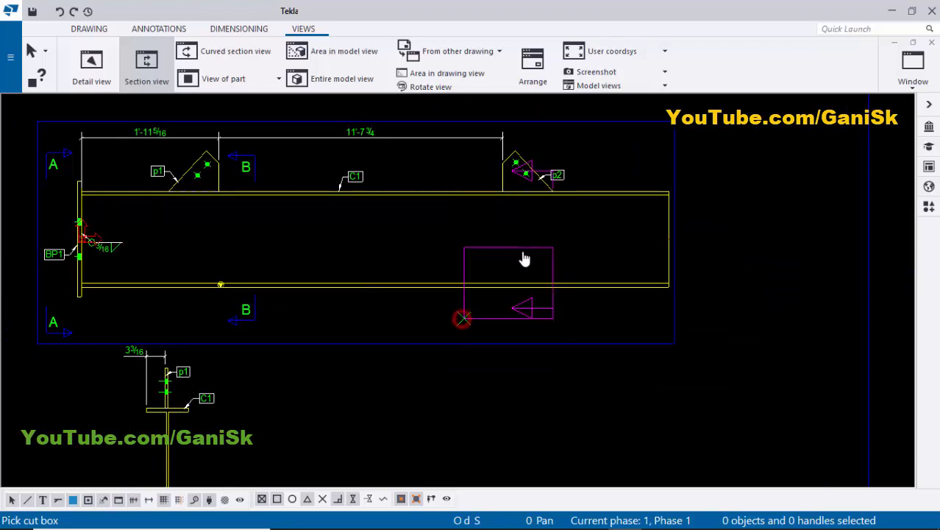
{"action": "middle_click_drag", "start_coordinate": [554, 157], "coordinate": [525, 219]}
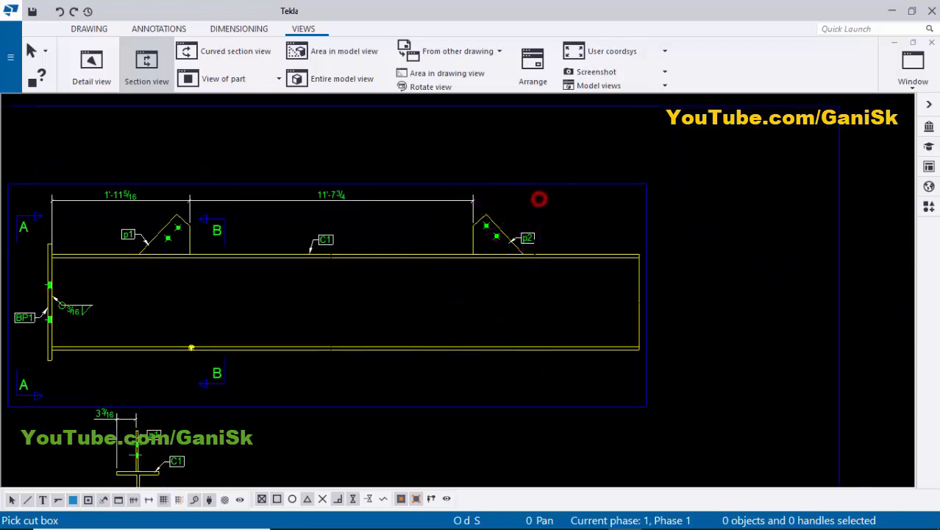
{"action": "scroll", "coordinate": [480, 263], "scroll_direction": "down", "scroll_amount": 2}
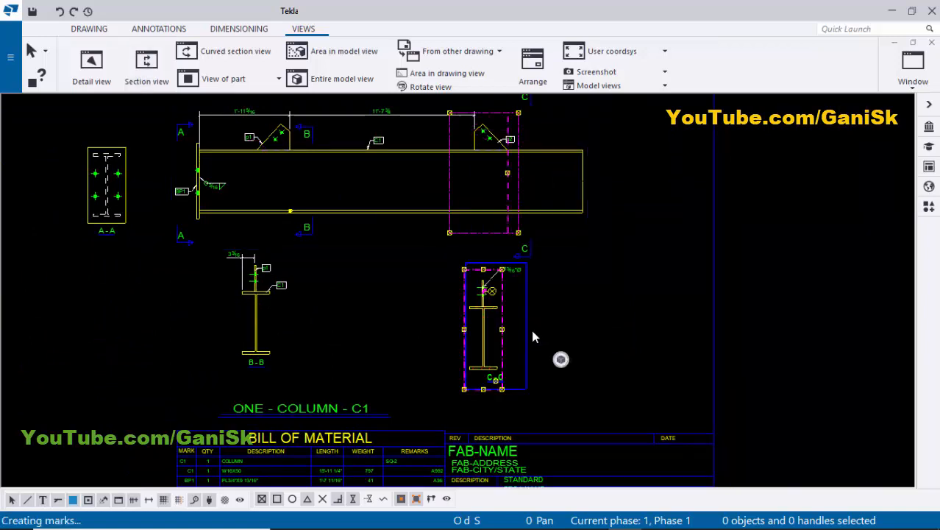
Move the upper and lower C section marks closer to the column in the main view, level with the B marks.
{"action": "scroll", "coordinate": [544, 291], "scroll_direction": "up", "scroll_amount": 4}
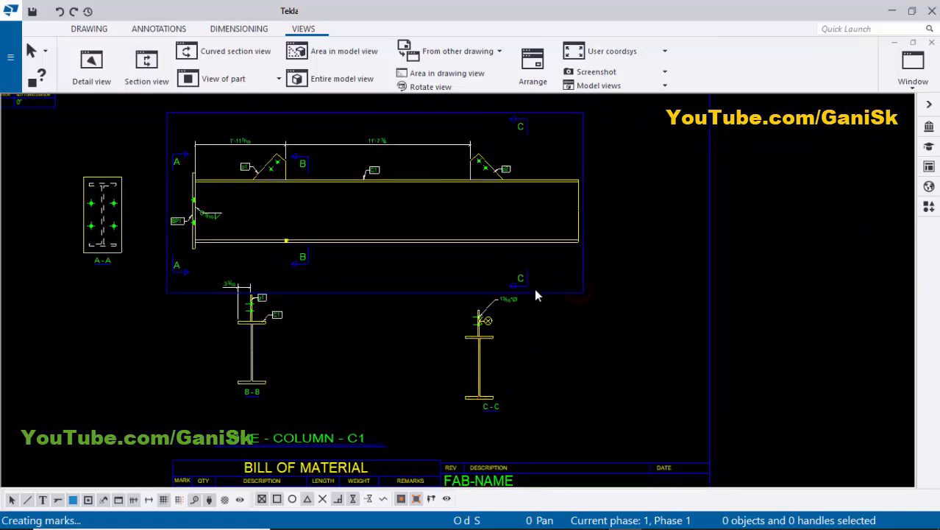
{"action": "scroll", "coordinate": [513, 210], "scroll_direction": "down", "scroll_amount": 1}
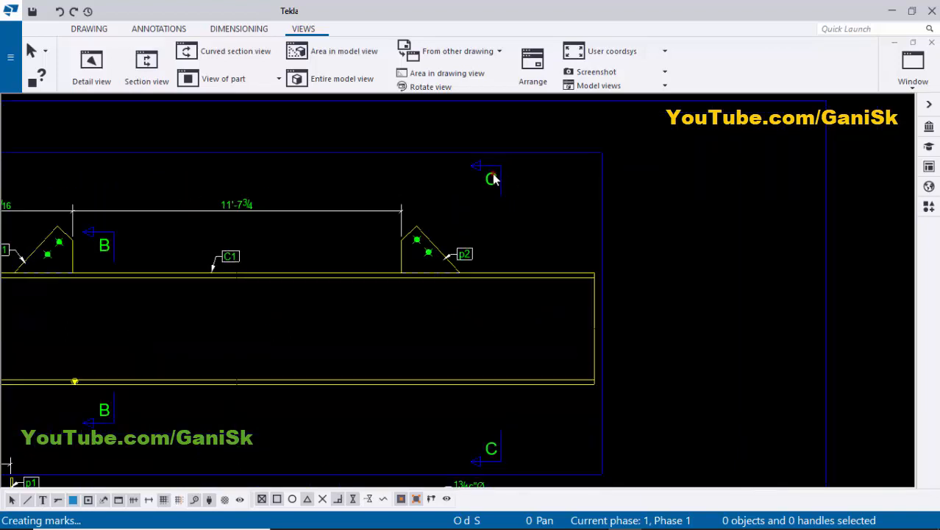
{"action": "left_click", "coordinate": [493, 178]}
{"action": "mouse_move", "coordinate": [497, 186]}
{"action": "left_mouse_down"}
{"action": "mouse_move", "coordinate": [492, 241]}
{"action": "mouse_move", "coordinate": [493, 234]}
{"action": "left_mouse_up"}
{"action": "left_click", "coordinate": [671, 255]}
{"action": "scroll", "coordinate": [664, 332], "scroll_direction": "down", "scroll_amount": 1}
{"action": "middle_click_drag", "start_coordinate": [663, 332], "coordinate": [648, 246]}
{"action": "scroll", "coordinate": [494, 354], "scroll_direction": "up", "scroll_amount": 4}
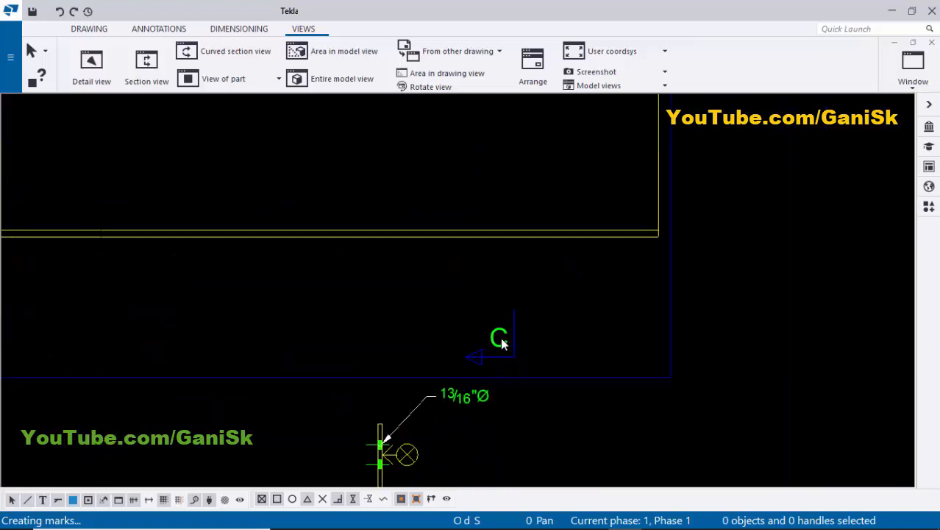
{"action": "left_click", "coordinate": [499, 342]}
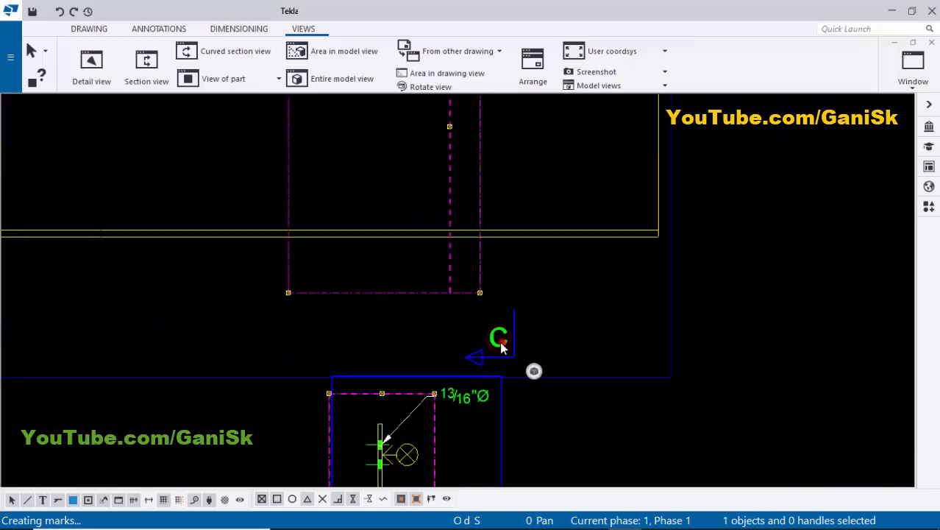
{"action": "left_click_drag", "start_coordinate": [499, 340], "coordinate": [510, 296]}
{"action": "scroll", "coordinate": [510, 296], "scroll_direction": "down", "scroll_amount": 4}
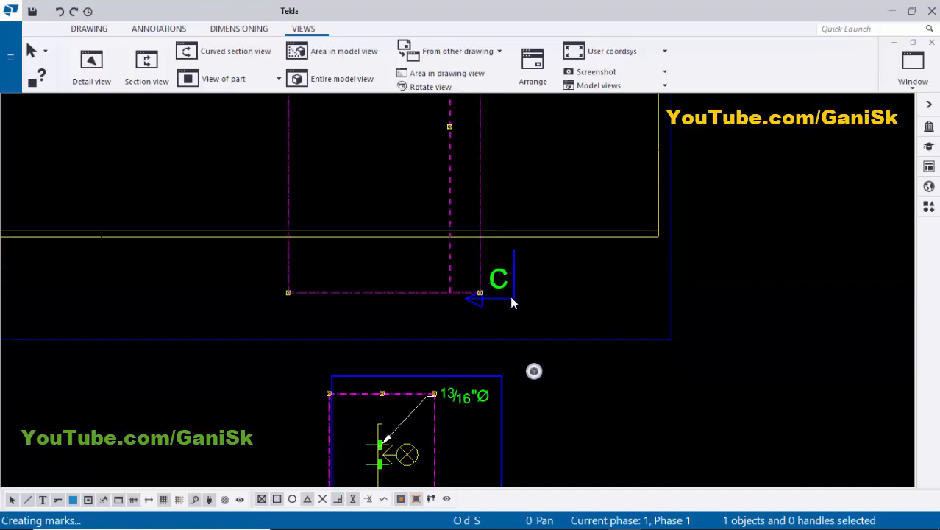
{"action": "left_click", "coordinate": [574, 354]}
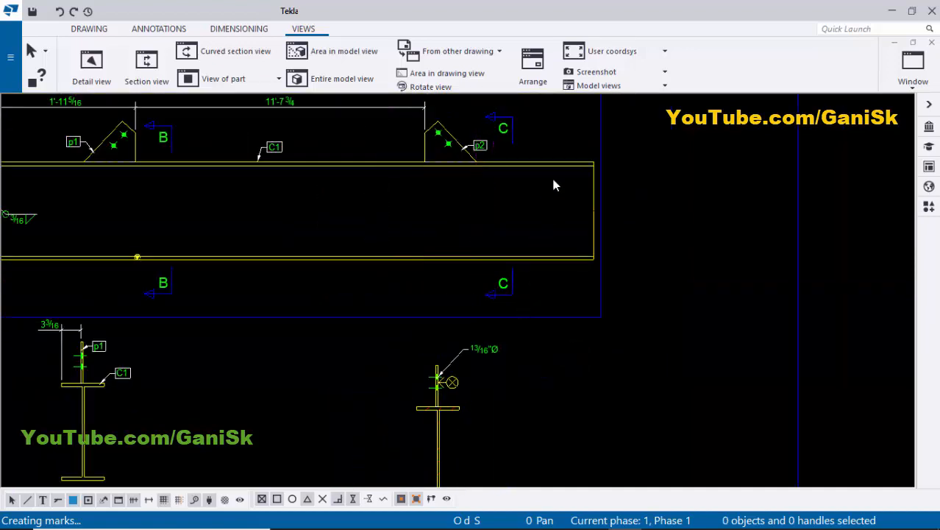
Delete the 13/16"Ø bolt mark from section view C-C.
{"action": "scroll", "coordinate": [513, 344], "scroll_direction": "down", "scroll_amount": 3}
{"action": "scroll", "coordinate": [480, 315], "scroll_direction": "up", "scroll_amount": 5}
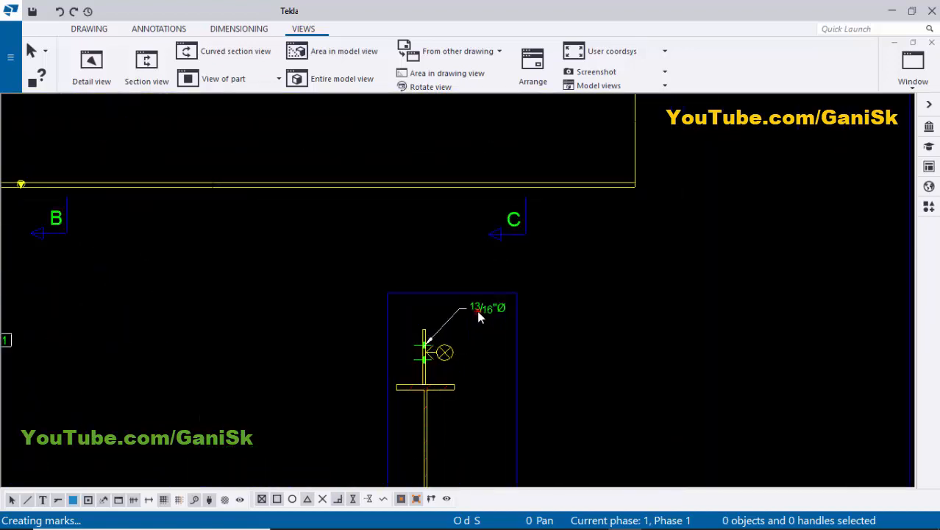
{"action": "key", "text": "Delete"}
Turn off the connecting side marks for the gusset plate in section view C-C.
{"action": "scroll", "coordinate": [441, 350], "scroll_direction": "up", "scroll_amount": 3}
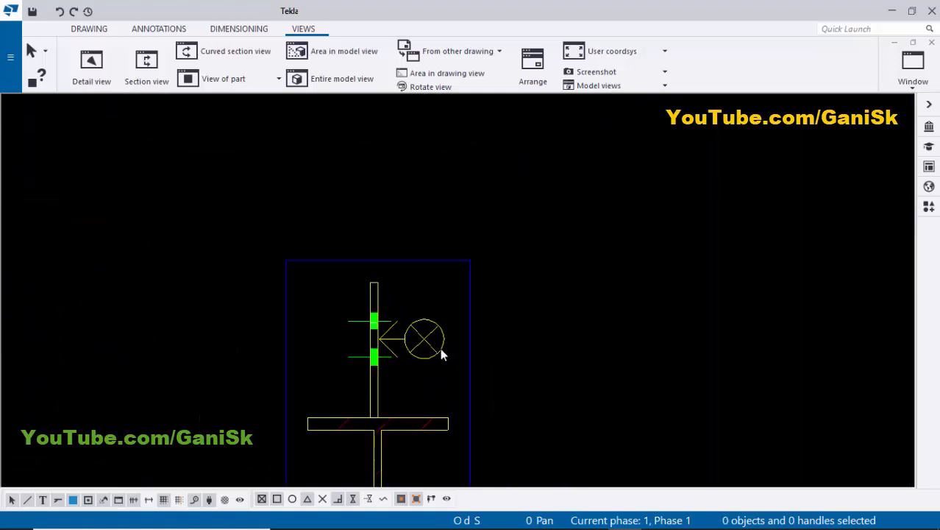
{"action": "left_click", "coordinate": [438, 300]}
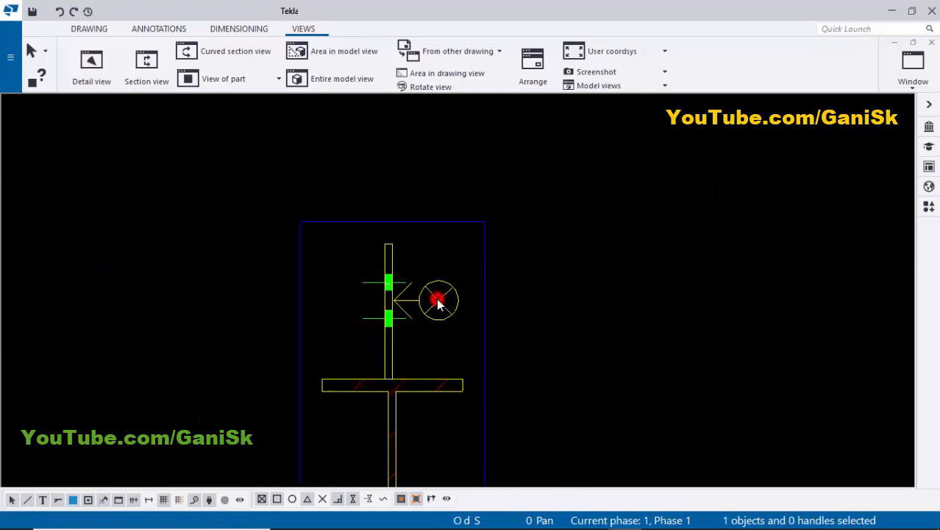
{"action": "double_click", "coordinate": [382, 353]}
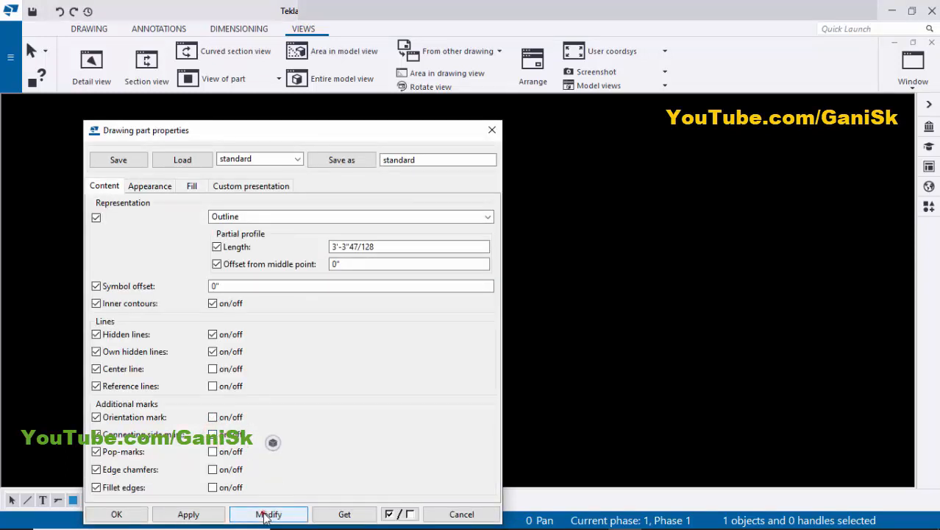
{"action": "left_click", "coordinate": [135, 511]}
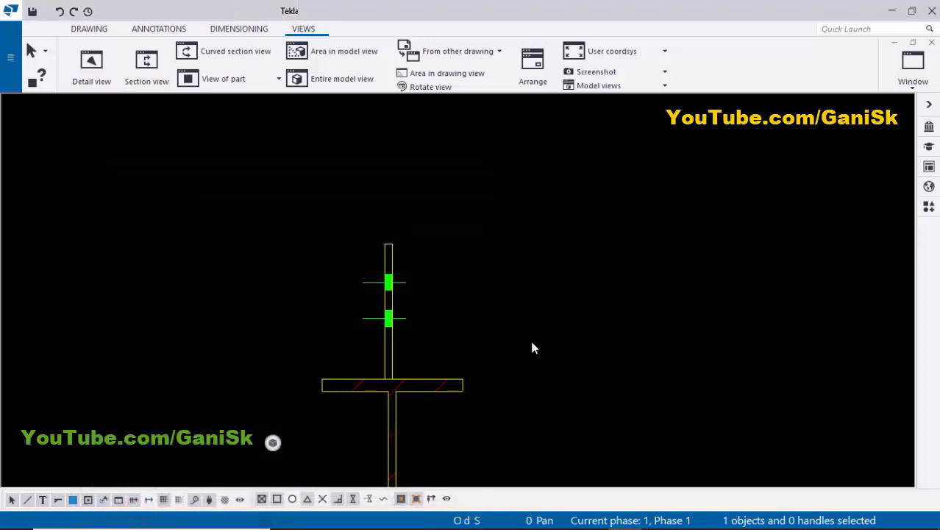
{"action": "left_click", "coordinate": [534, 338]}
{"action": "scroll", "coordinate": [532, 360], "scroll_direction": "down", "scroll_amount": 2}
{"action": "middle_click_drag", "start_coordinate": [424, 372], "coordinate": [410, 301]}
{"action": "scroll", "coordinate": [410, 306], "scroll_direction": "up", "scroll_amount": 2}
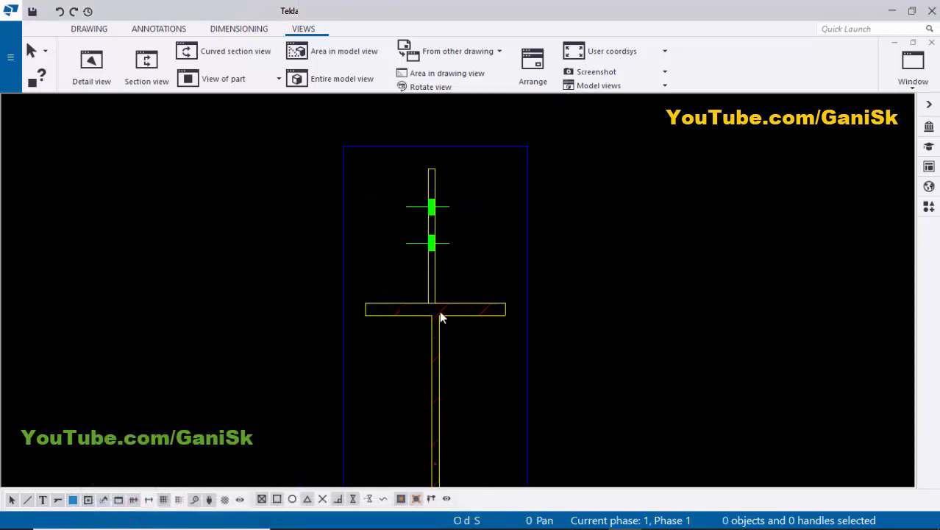
Set the section fill type of the column in section view C-C to None.
{"action": "scroll", "coordinate": [440, 311], "scroll_direction": "up", "scroll_amount": 1}
{"action": "left_click", "coordinate": [441, 310]}
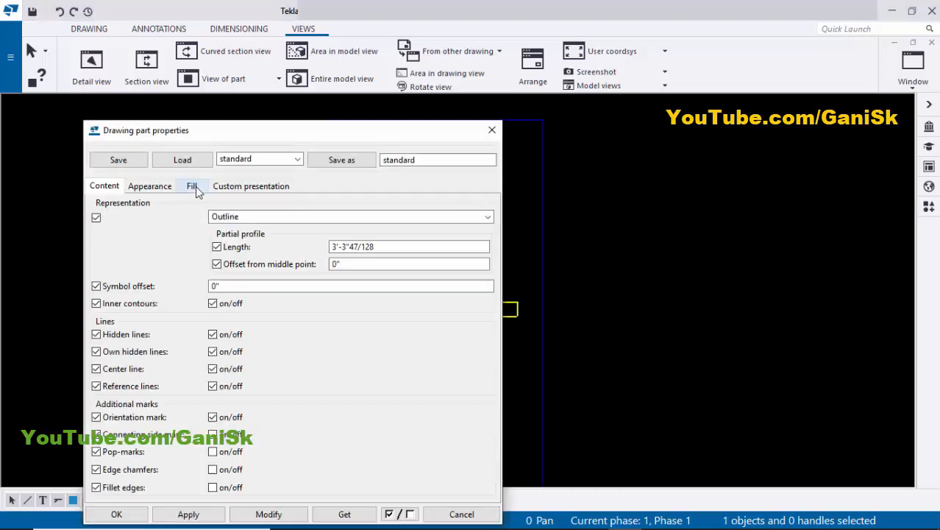
{"action": "left_click", "coordinate": [192, 186]}
{"action": "left_click", "coordinate": [388, 237]}
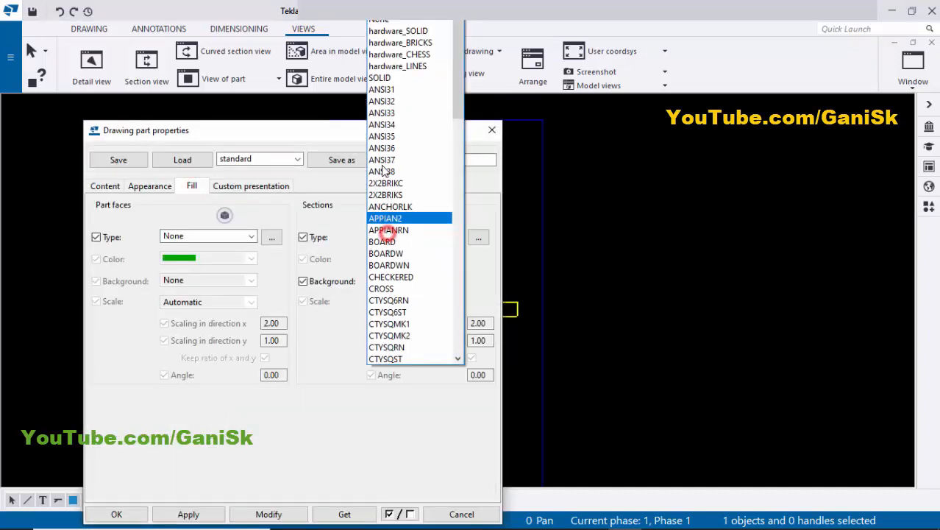
{"action": "left_click", "coordinate": [397, 21]}
{"action": "left_click", "coordinate": [265, 514]}
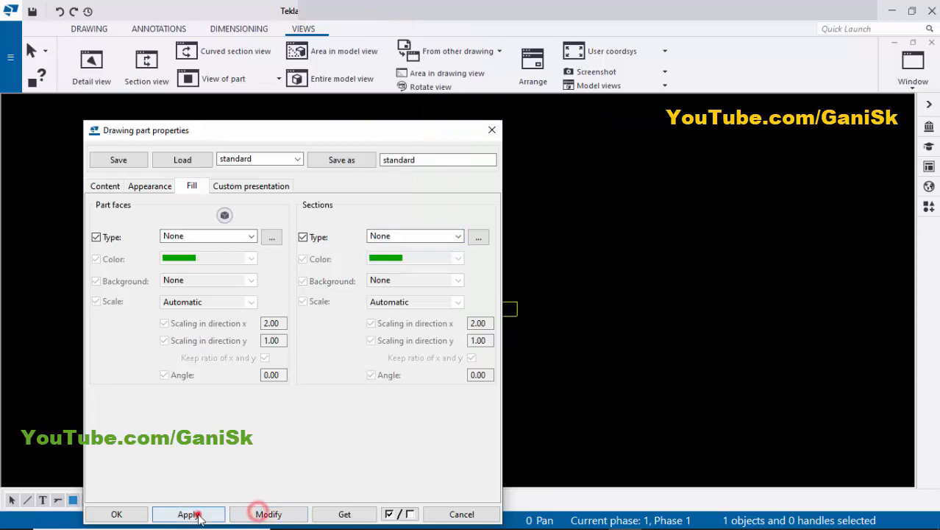
{"action": "left_click", "coordinate": [122, 514]}
Add a part mark to the gusset plate in section view C-C and place it beside the plate's upper end.
{"action": "scroll", "coordinate": [587, 359], "scroll_direction": "down", "scroll_amount": 5}
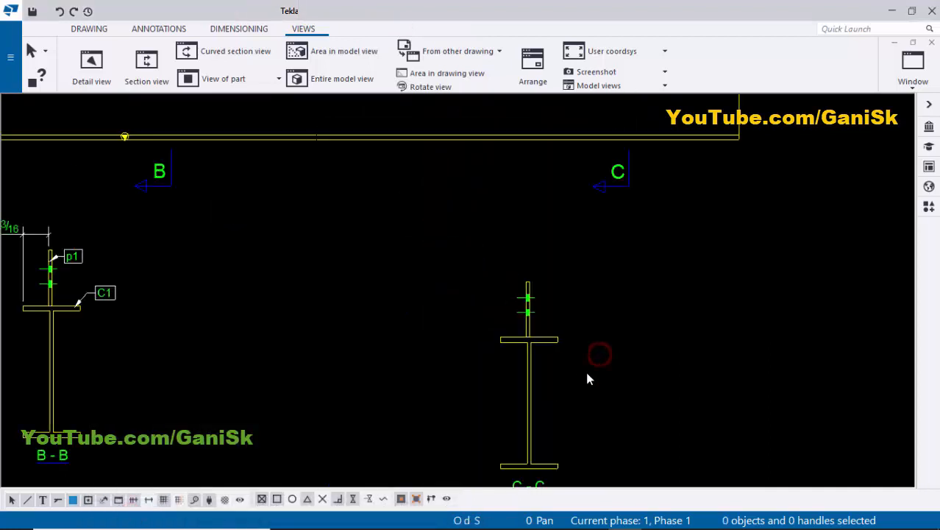
{"action": "scroll", "coordinate": [512, 335], "scroll_direction": "up", "scroll_amount": 4}
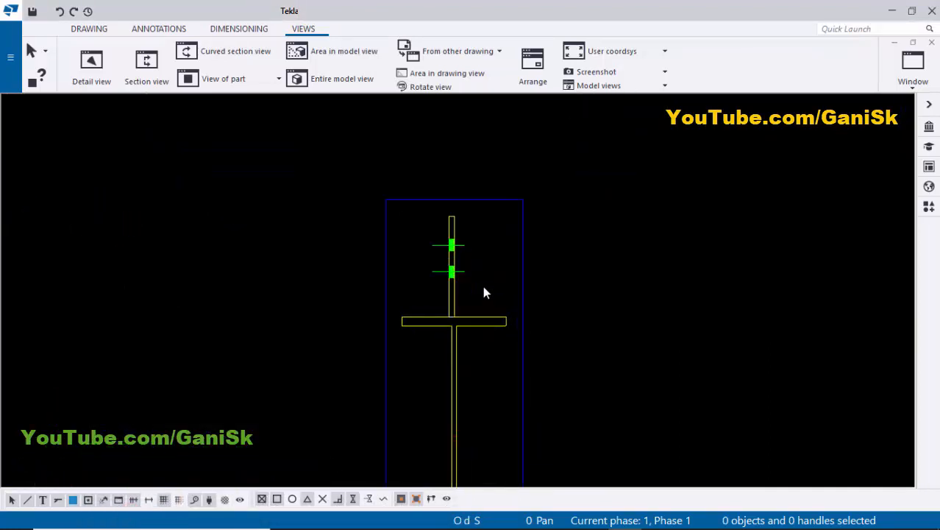
{"action": "right_click", "coordinate": [452, 295]}
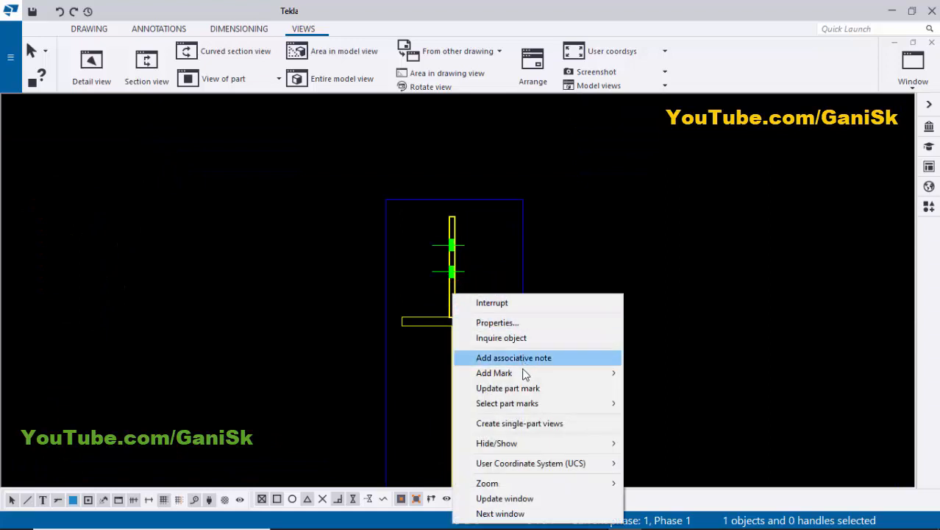
{"action": "mouse_move", "coordinate": [525, 374]}
{"action": "left_click", "coordinate": [666, 389]}
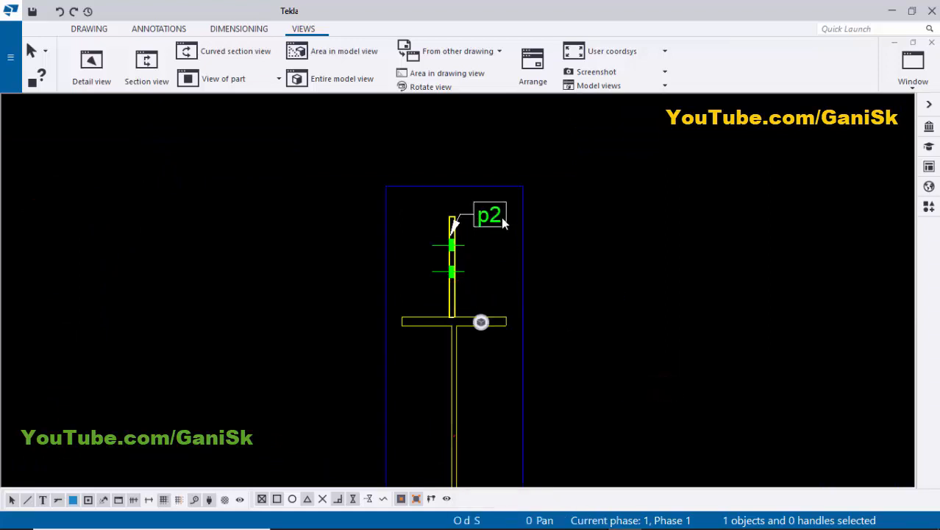
{"action": "left_click_drag", "start_coordinate": [497, 218], "coordinate": [501, 223]}
{"action": "left_click", "coordinate": [643, 244]}
{"action": "scroll", "coordinate": [434, 288], "scroll_direction": "up", "scroll_amount": 3}
{"action": "scroll", "coordinate": [434, 289], "scroll_direction": "down", "scroll_amount": 4}
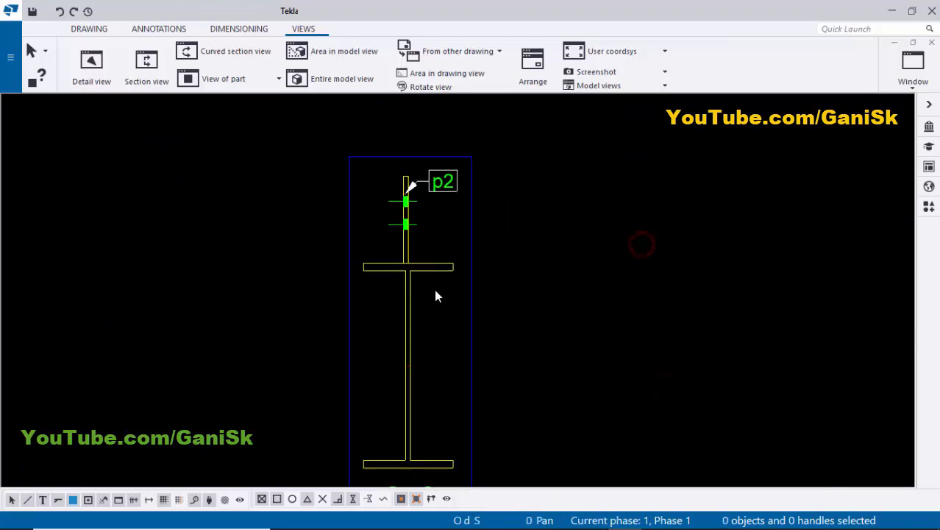
Add a part mark to the column in section view C-C and place it above the upper flange's right end.
{"action": "middle_click_drag", "start_coordinate": [440, 288], "coordinate": [443, 271]}
{"action": "scroll", "coordinate": [442, 259], "scroll_direction": "up", "scroll_amount": 4}
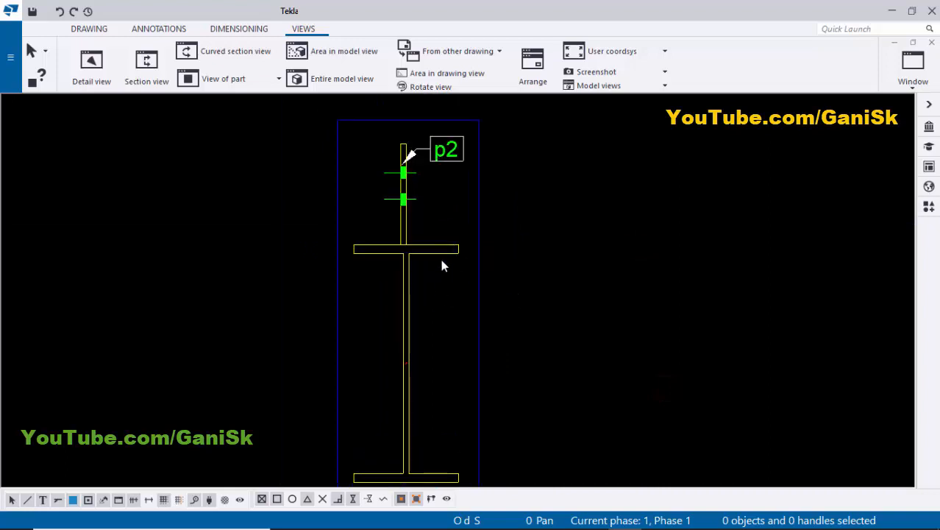
{"action": "right_click", "coordinate": [455, 250]}
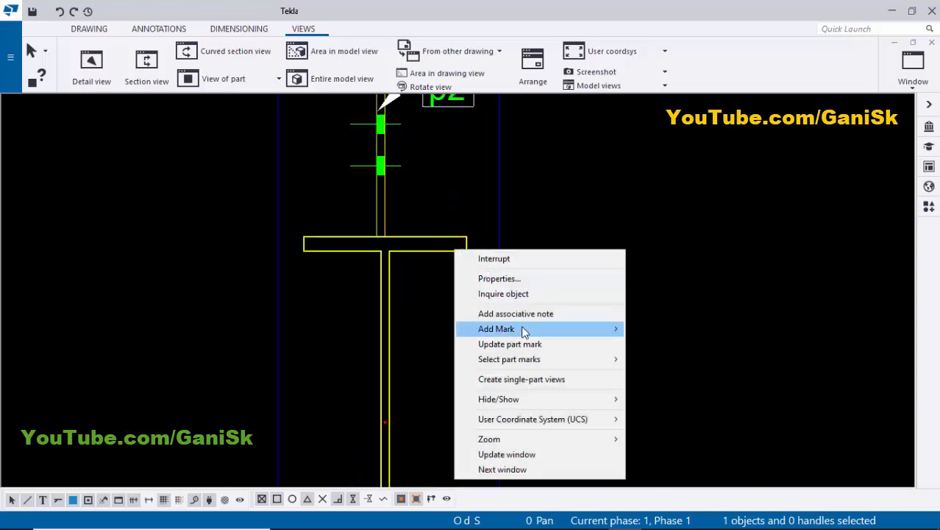
{"action": "mouse_move", "coordinate": [618, 328]}
{"action": "left_click", "coordinate": [681, 343]}
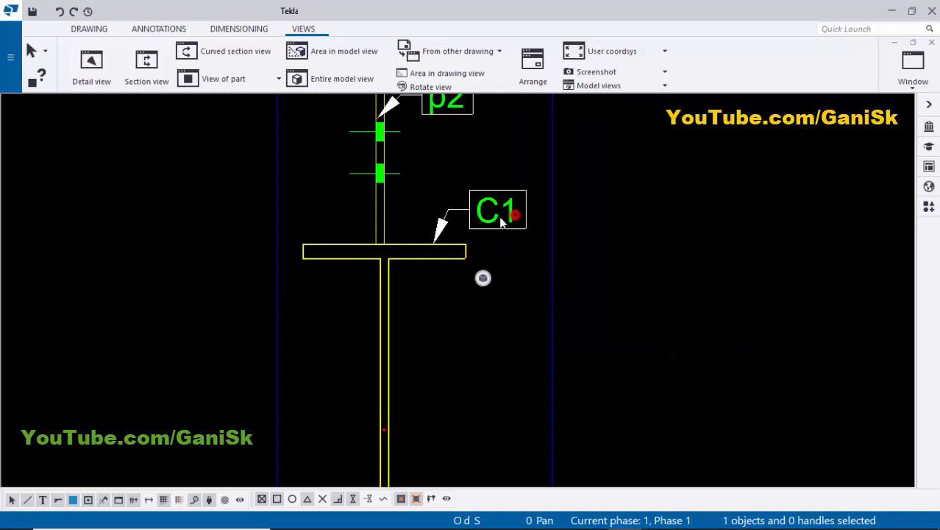
{"action": "left_click_drag", "start_coordinate": [500, 217], "coordinate": [520, 214]}
{"action": "left_click", "coordinate": [650, 220]}
Add a horizontal dimension in section view C-C from the gusset plate's left face to the upper flange's left edge, placed above the plate.
{"action": "scroll", "coordinate": [651, 221], "scroll_direction": "down", "scroll_amount": 2}
{"action": "mouse_move", "coordinate": [650, 221]}
{"action": "middle_mouse_down"}
{"action": "mouse_move", "coordinate": [547, 260]}
{"action": "mouse_move", "coordinate": [558, 313]}
{"action": "middle_mouse_up"}
{"action": "scroll", "coordinate": [471, 281], "scroll_direction": "up", "scroll_amount": 1}
{"action": "middle_click_drag", "start_coordinate": [465, 303], "coordinate": [465, 331]}
{"action": "scroll", "coordinate": [505, 220], "scroll_direction": "up", "scroll_amount": 1}
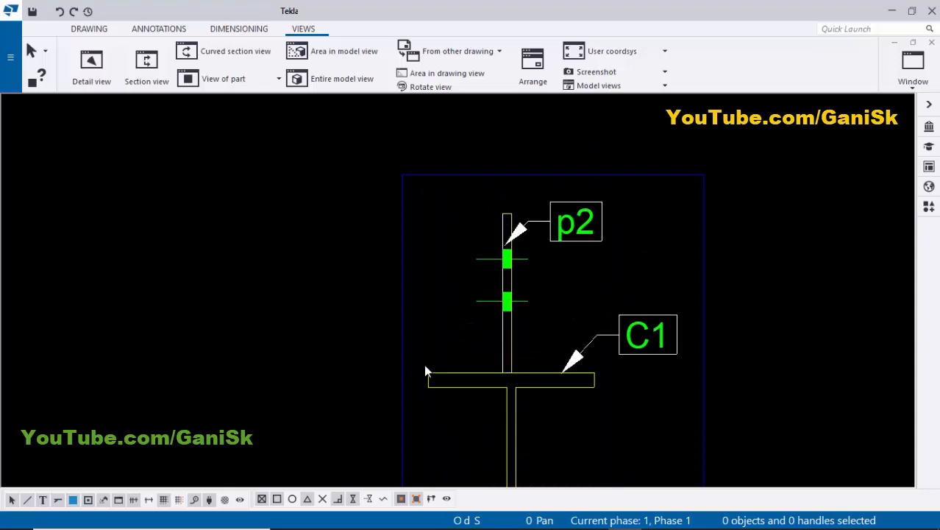
{"action": "left_click", "coordinate": [228, 28]}
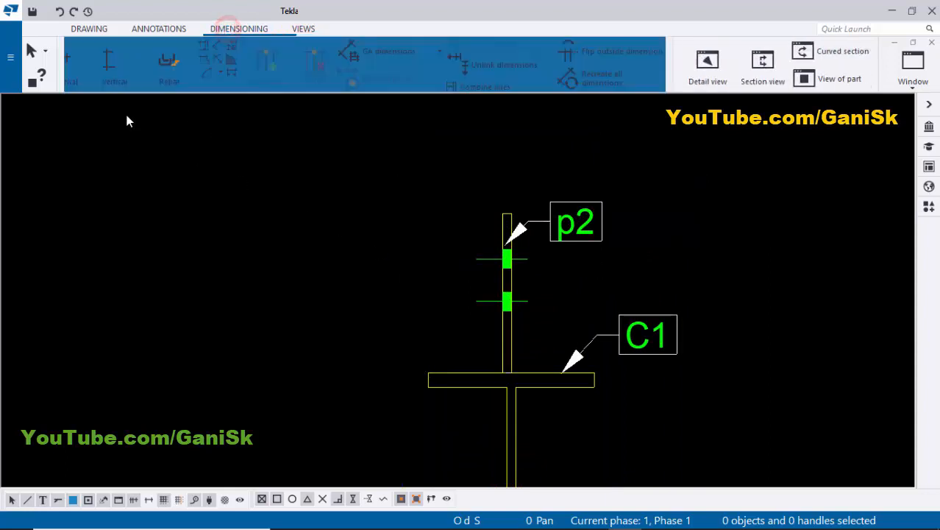
{"action": "left_click", "coordinate": [107, 67]}
{"action": "middle_click_drag", "start_coordinate": [500, 211], "coordinate": [443, 229]}
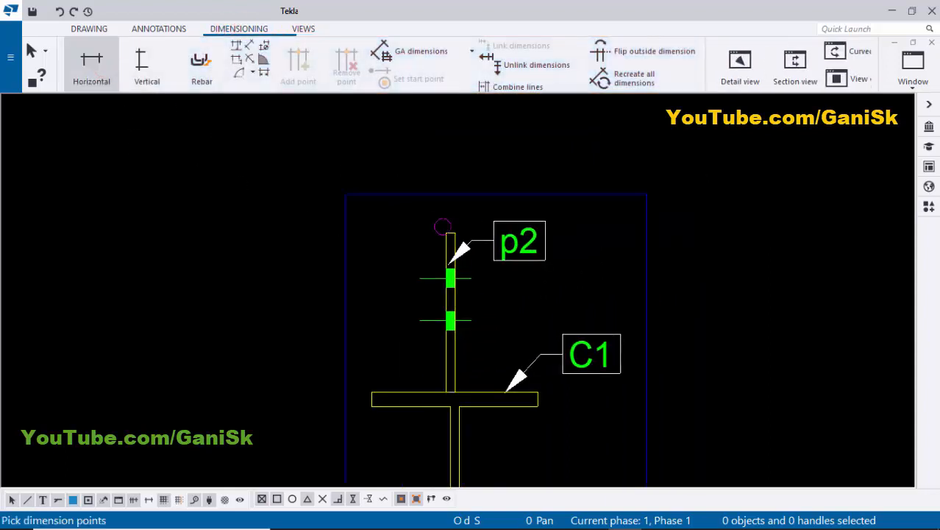
{"action": "scroll", "coordinate": [443, 229], "scroll_direction": "up", "scroll_amount": 4}
{"action": "scroll", "coordinate": [367, 287], "scroll_direction": "down", "scroll_amount": 1}
{"action": "middle_click_drag", "start_coordinate": [333, 454], "coordinate": [363, 297]}
{"action": "scroll", "coordinate": [350, 325], "scroll_direction": "up", "scroll_amount": 2}
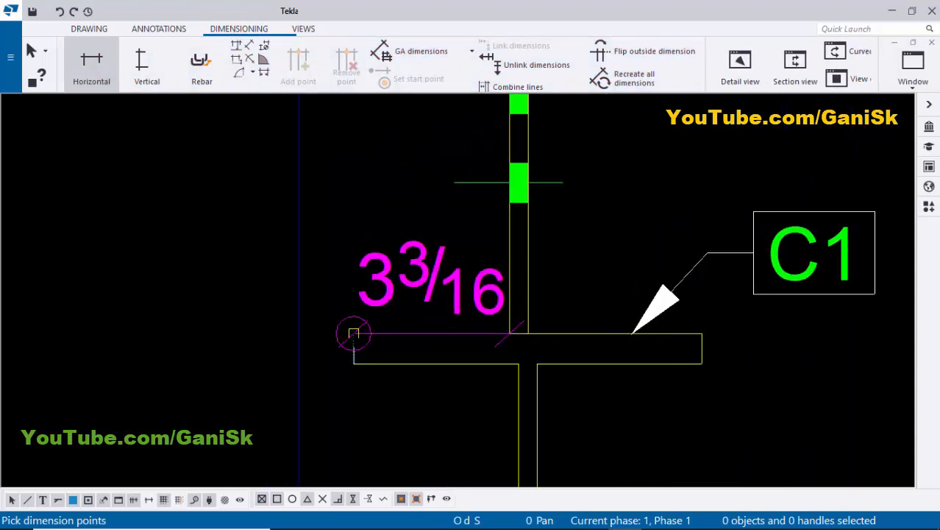
{"action": "left_click", "coordinate": [353, 335]}
{"action": "scroll", "coordinate": [399, 330], "scroll_direction": "down", "scroll_amount": 3}
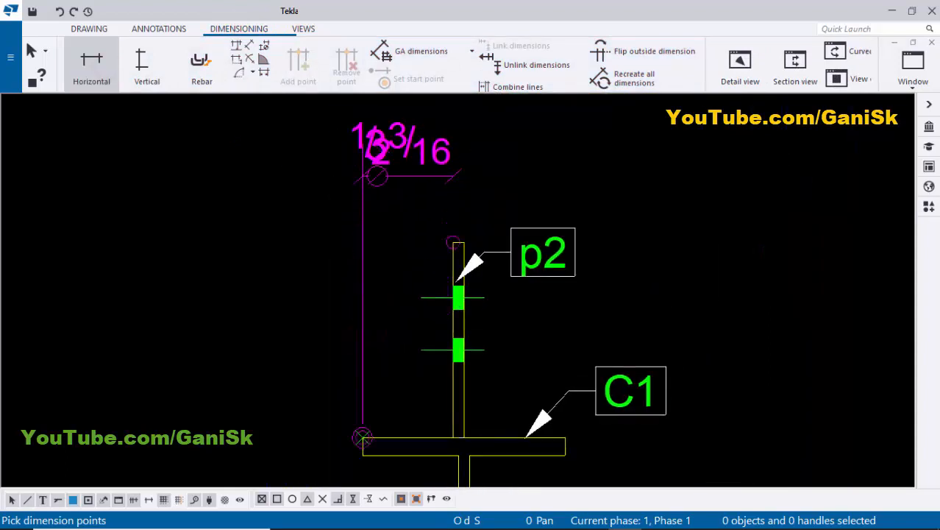
{"action": "scroll", "coordinate": [385, 212], "scroll_direction": "down", "scroll_amount": 4}
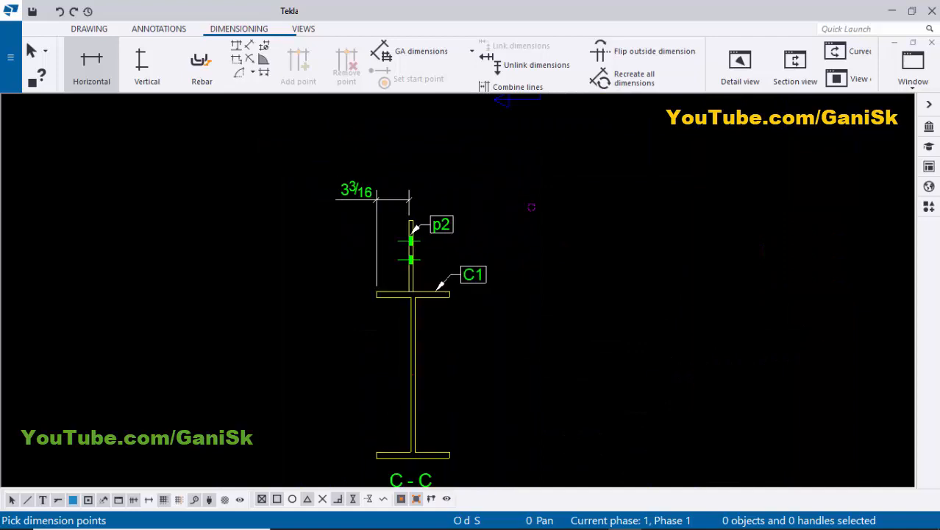
{"action": "key", "text": "Escape"}
Select the frame of section view C-C below the main view.
{"action": "scroll", "coordinate": [527, 242], "scroll_direction": "down", "scroll_amount": 5}
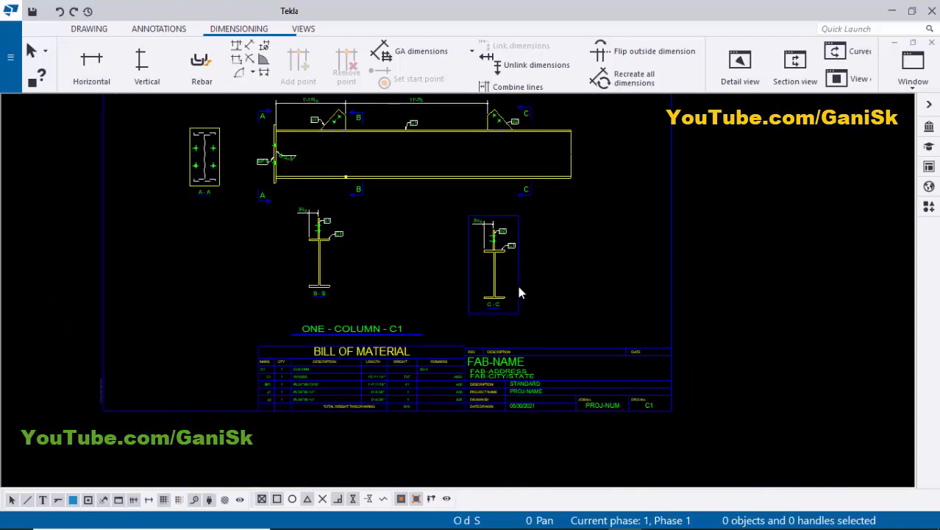
{"action": "left_click", "coordinate": [520, 288]}
{"action": "scroll", "coordinate": [525, 293], "scroll_direction": "up", "scroll_amount": 2}
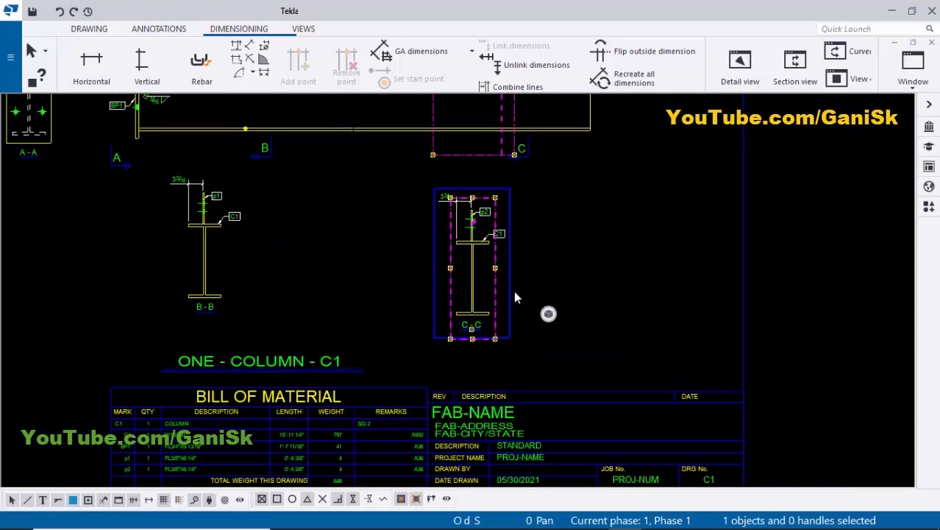